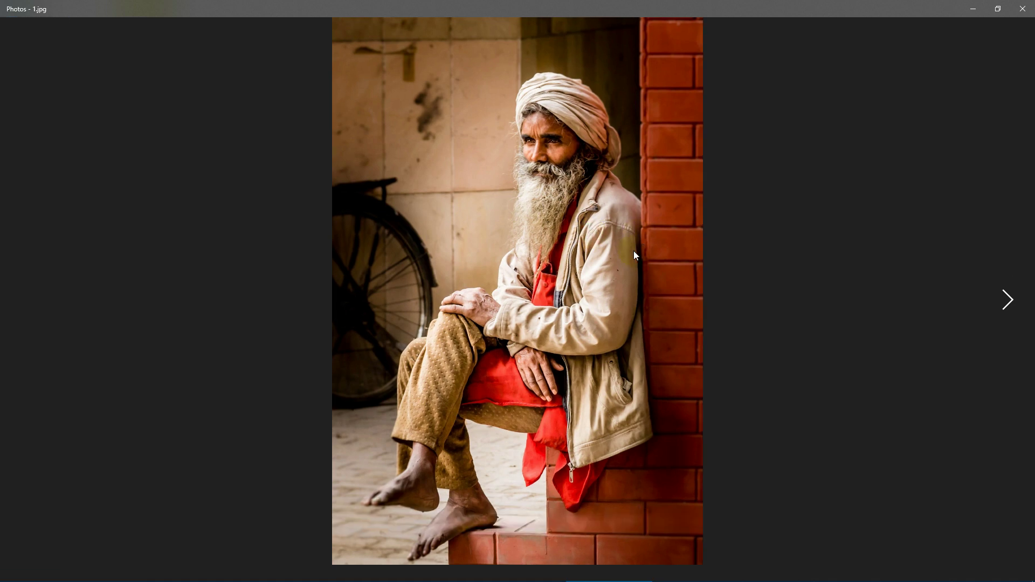
Step: Step from the turbaned man's original to his white mask and painted version, zooming in
{"action": "key", "text": "Right"}
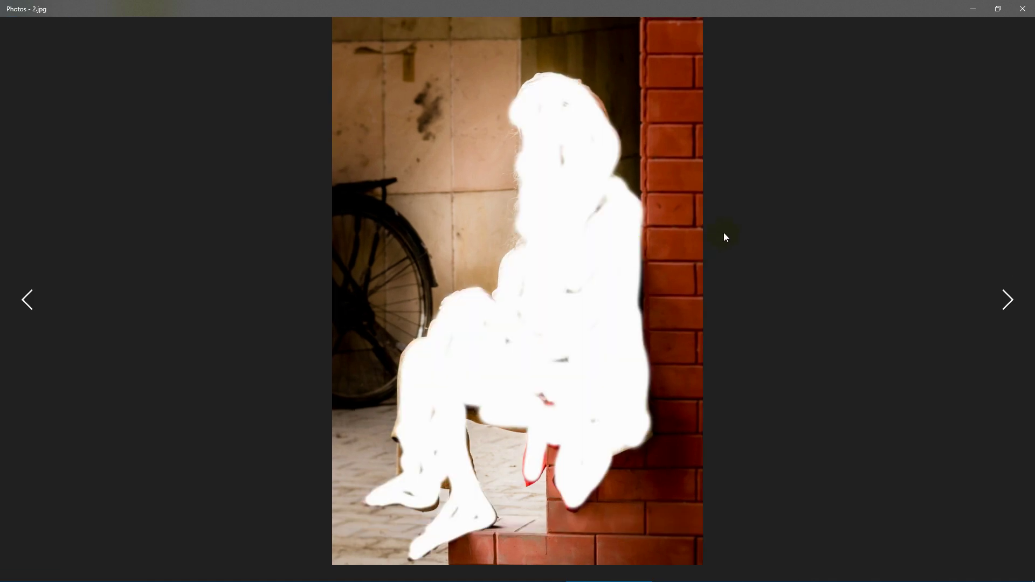
{"action": "key", "text": "Right"}
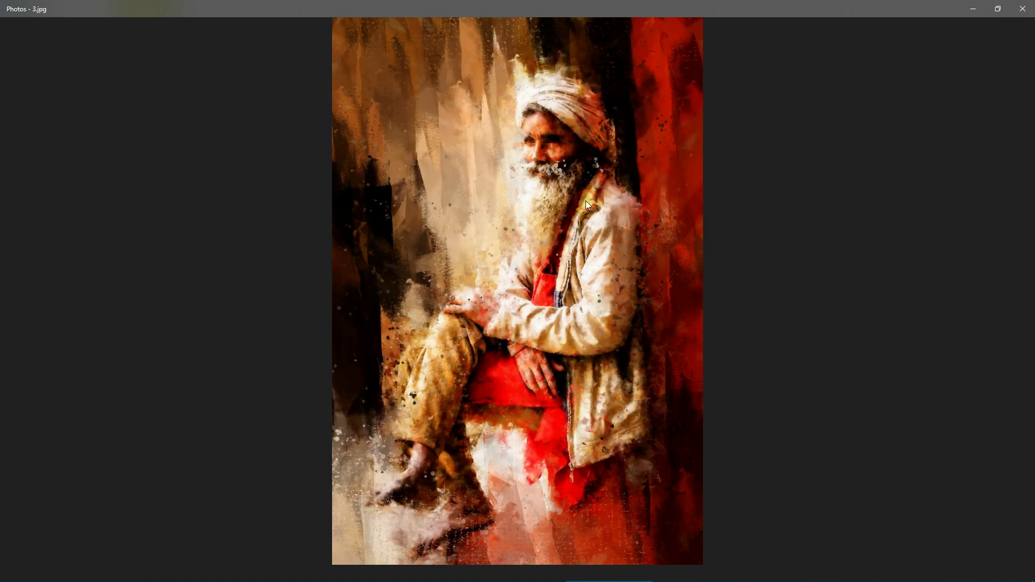
{"action": "scroll", "coordinate": [585, 201], "scroll_direction": "up", "scroll_amount": 2}
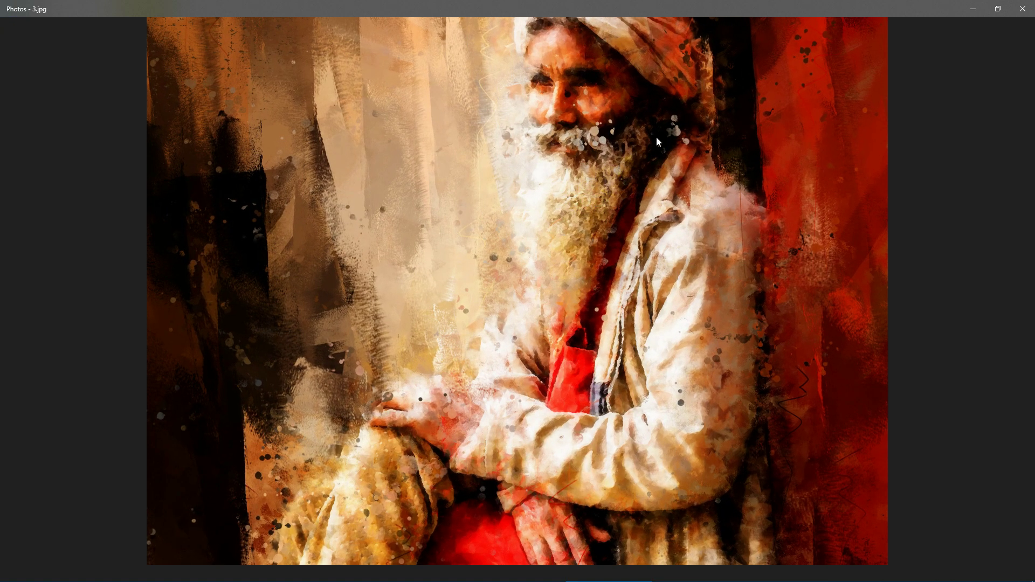
{"action": "scroll", "coordinate": [656, 221], "scroll_direction": "up", "scroll_amount": 2}
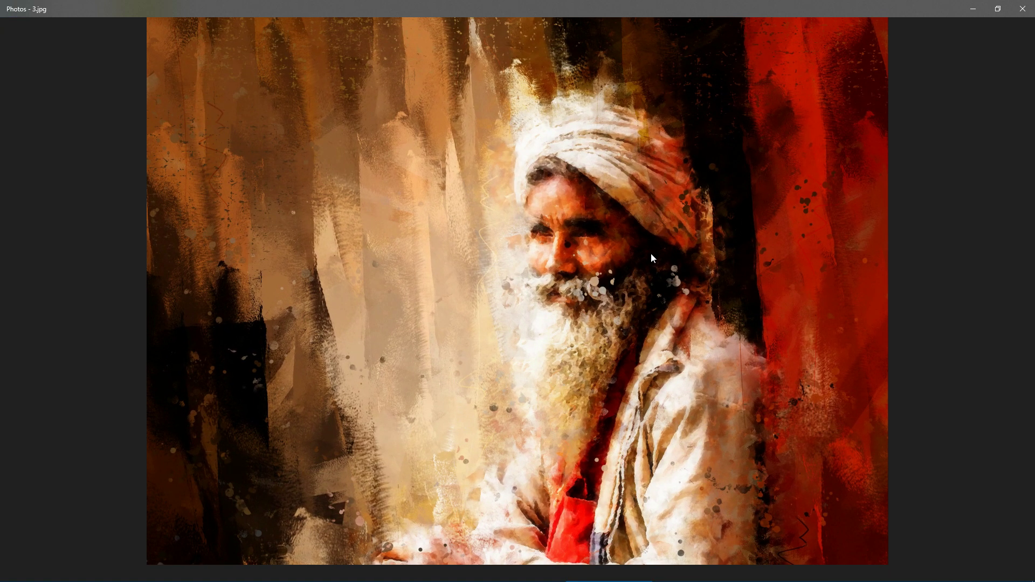
{"action": "scroll", "coordinate": [720, 237], "scroll_direction": "up", "scroll_amount": 2}
Step: Zoom around the painted portrait, then move on to the rainy street photo 4.jpg
{"action": "scroll", "coordinate": [723, 387], "scroll_direction": "down", "scroll_amount": 5}
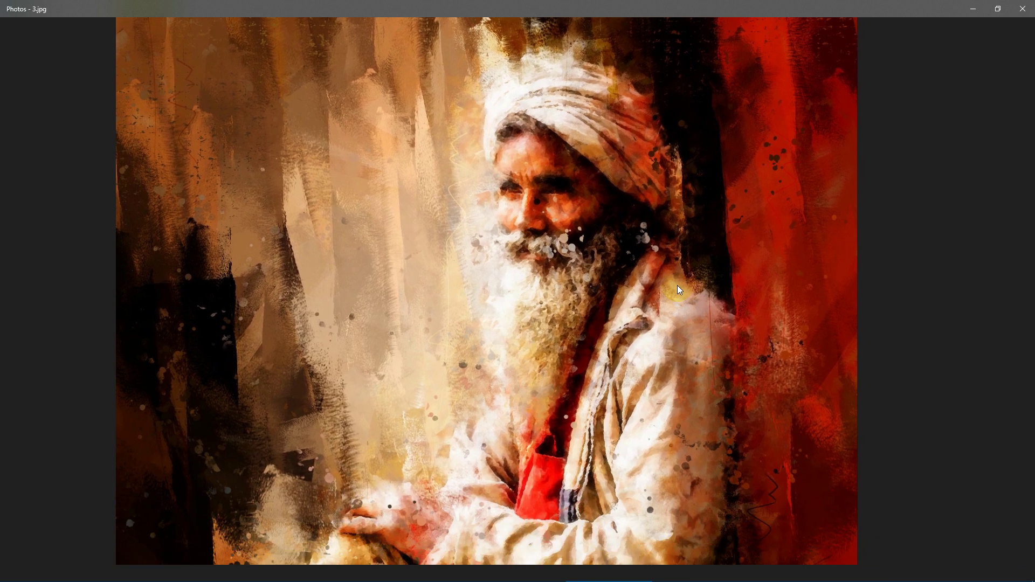
{"action": "scroll", "coordinate": [675, 222], "scroll_direction": "down", "scroll_amount": 5}
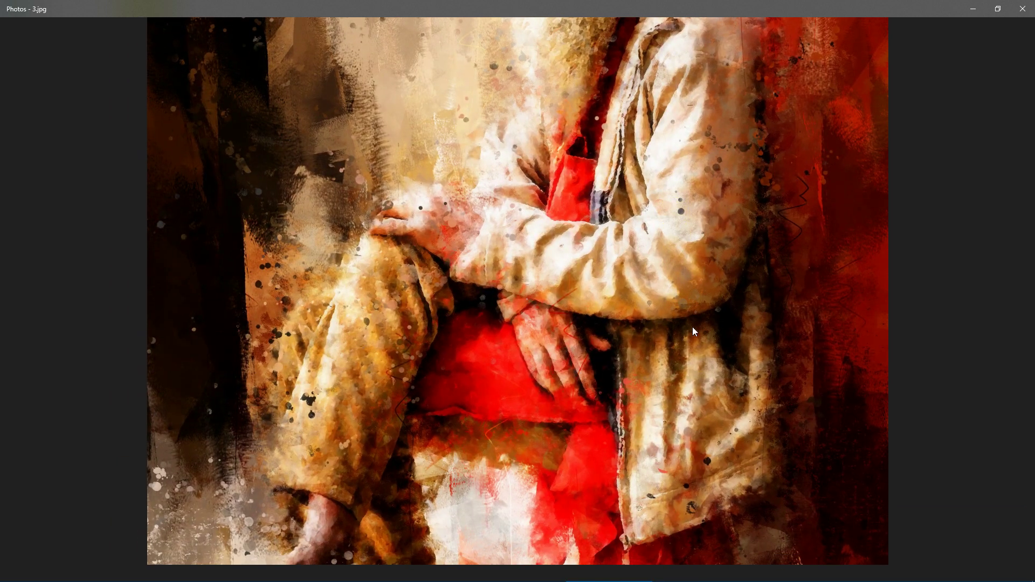
{"action": "scroll", "coordinate": [736, 284], "scroll_direction": "up", "scroll_amount": 6}
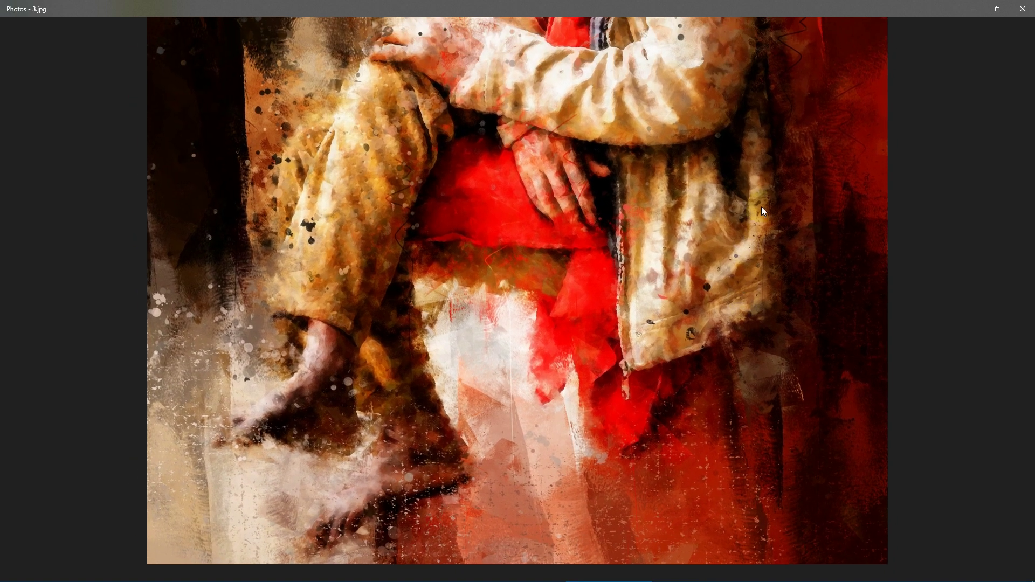
{"action": "scroll", "coordinate": [755, 386], "scroll_direction": "up", "scroll_amount": 2}
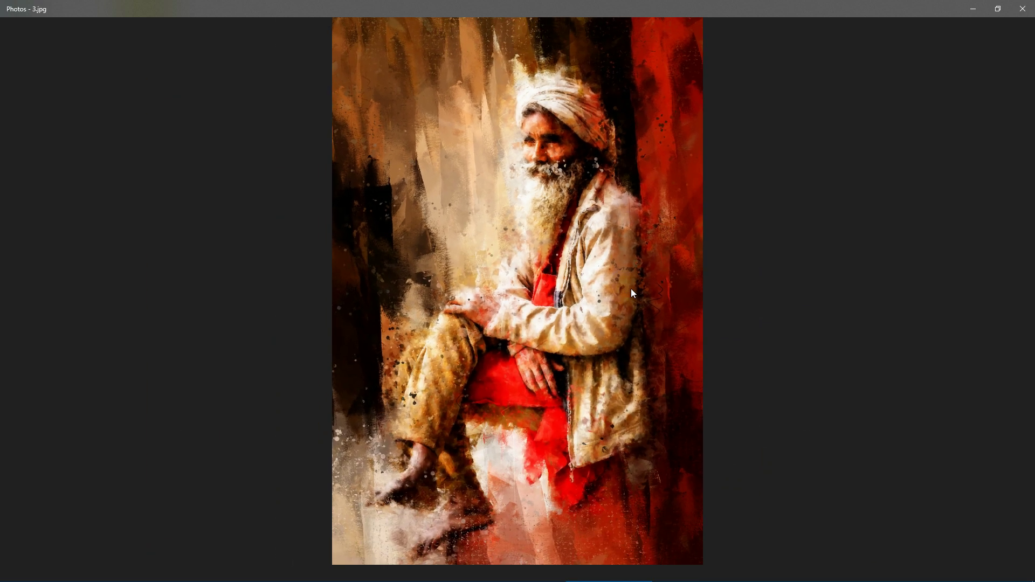
{"action": "left_click", "coordinate": [632, 288]}
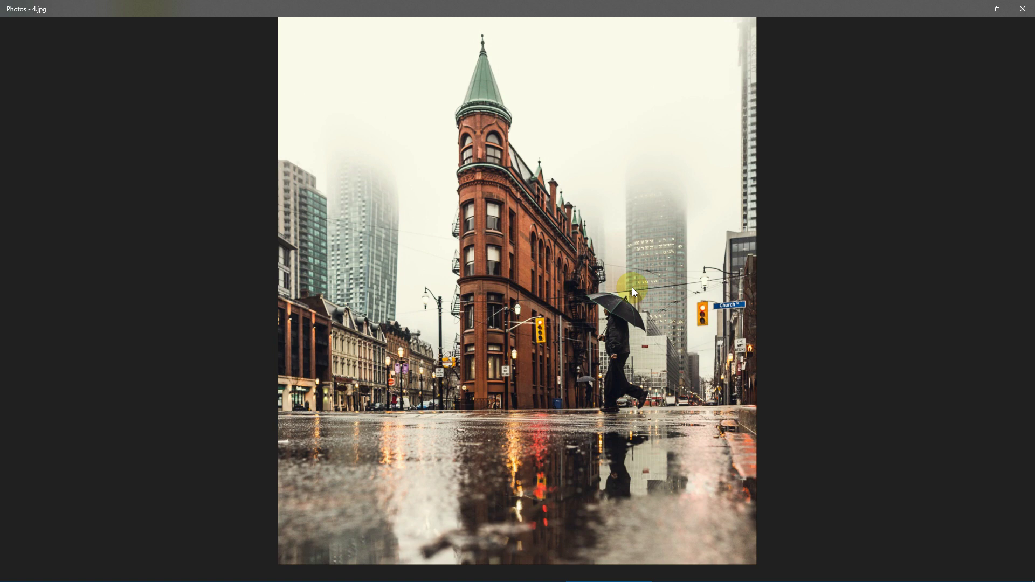
Step: Zoom around the painterly flatiron street image 5.jpg, then advance to the woman's portrait 6.jpg
{"action": "key", "text": "Right"}
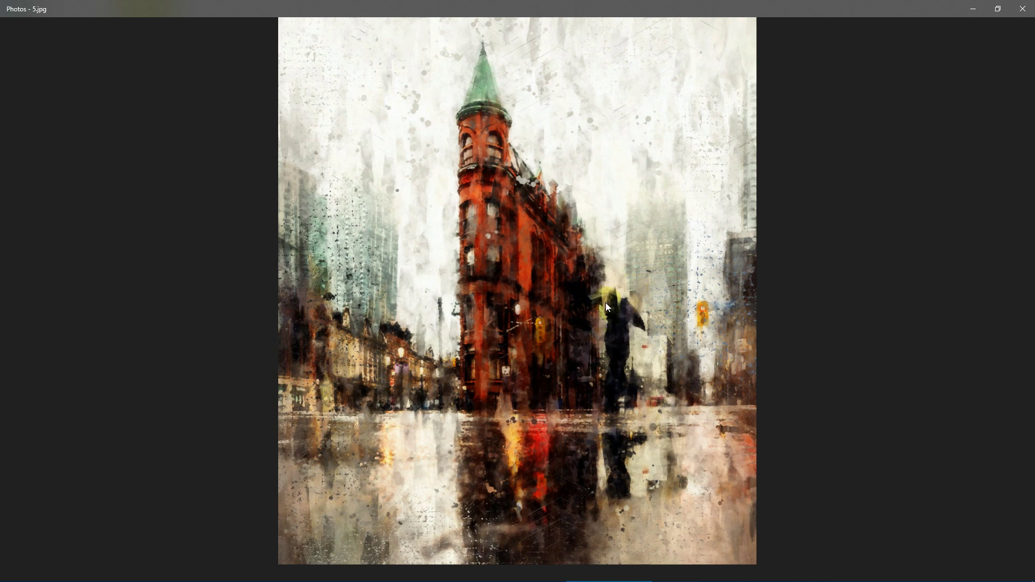
{"action": "scroll", "coordinate": [566, 281], "scroll_direction": "up", "scroll_amount": 4}
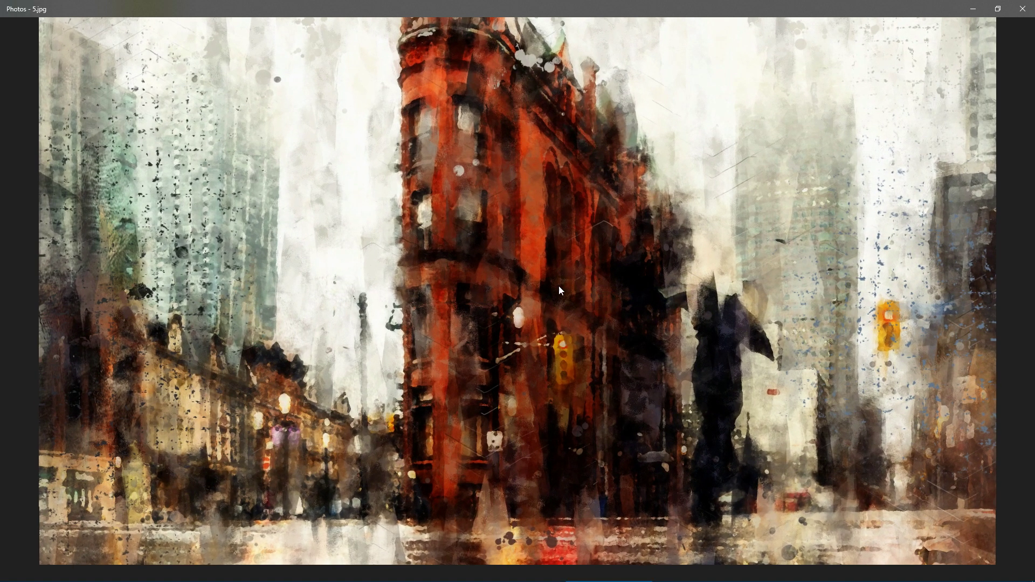
{"action": "scroll", "coordinate": [538, 288], "scroll_direction": "down", "scroll_amount": 2}
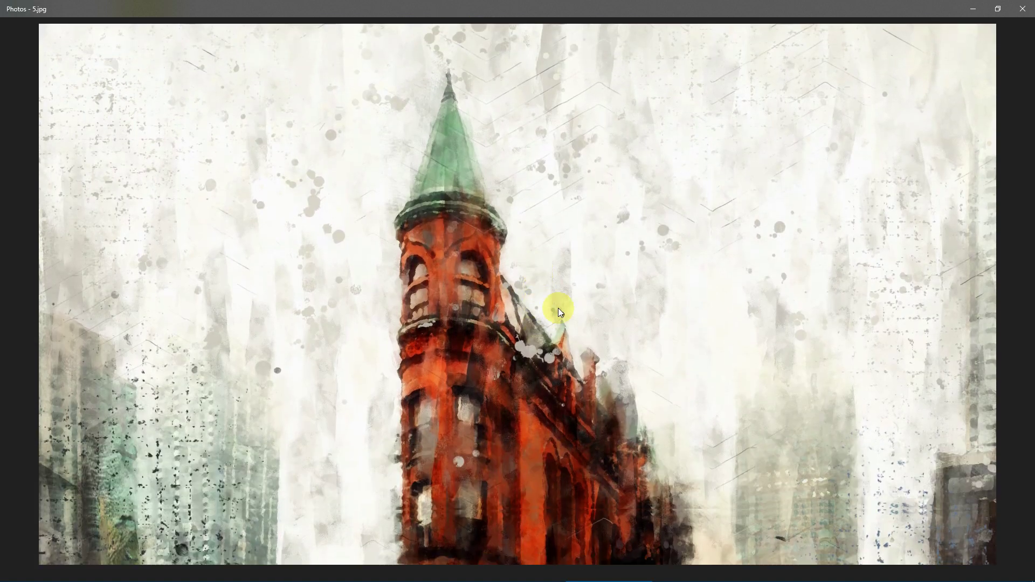
{"action": "scroll", "coordinate": [772, 333], "scroll_direction": "up", "scroll_amount": 2}
{"action": "scroll", "coordinate": [772, 333], "scroll_direction": "down", "scroll_amount": 5}
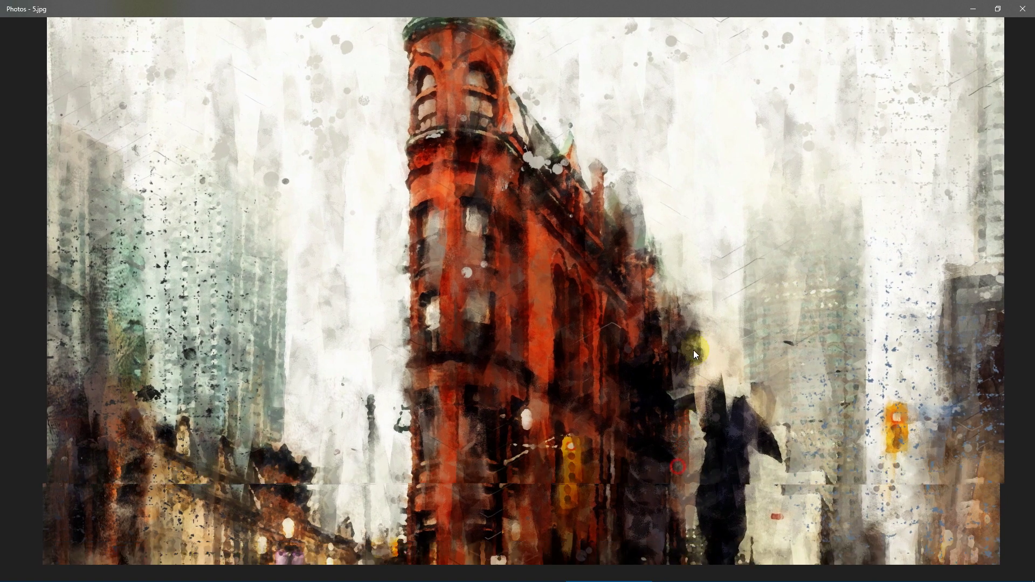
{"action": "scroll", "coordinate": [619, 467], "scroll_direction": "down", "scroll_amount": 6}
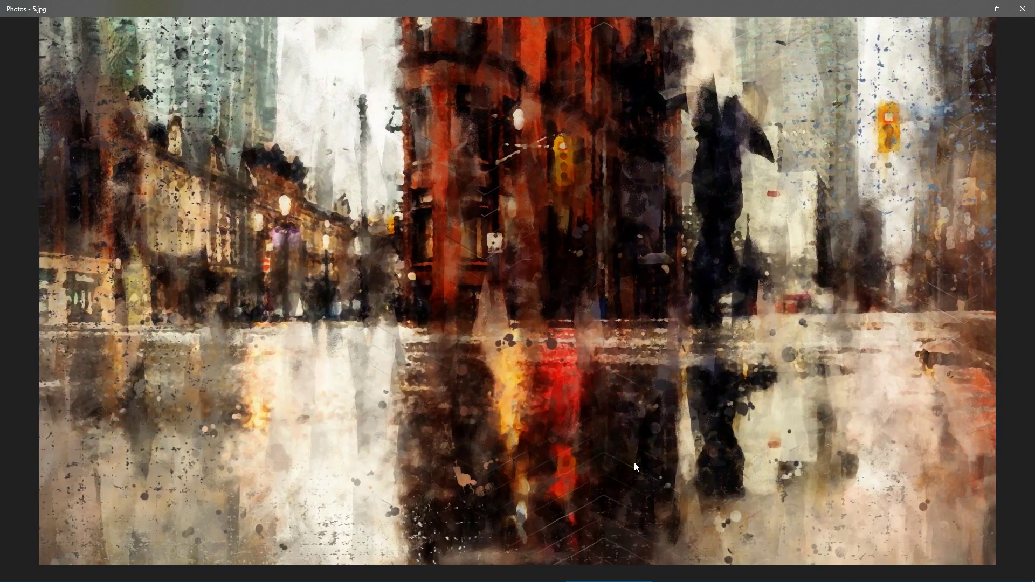
{"action": "scroll", "coordinate": [621, 251], "scroll_direction": "up", "scroll_amount": 9}
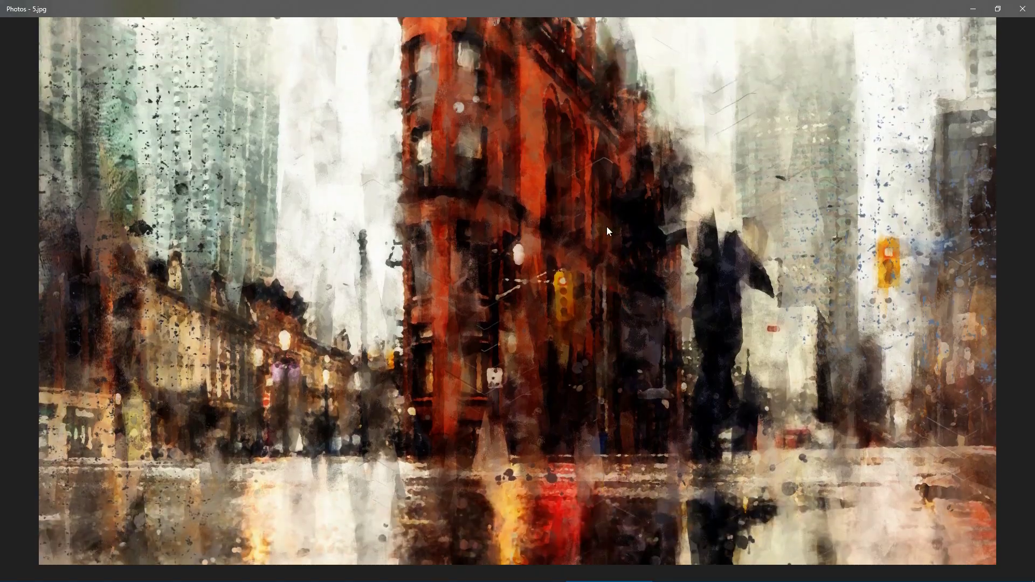
{"action": "scroll", "coordinate": [601, 282], "scroll_direction": "down", "scroll_amount": 1}
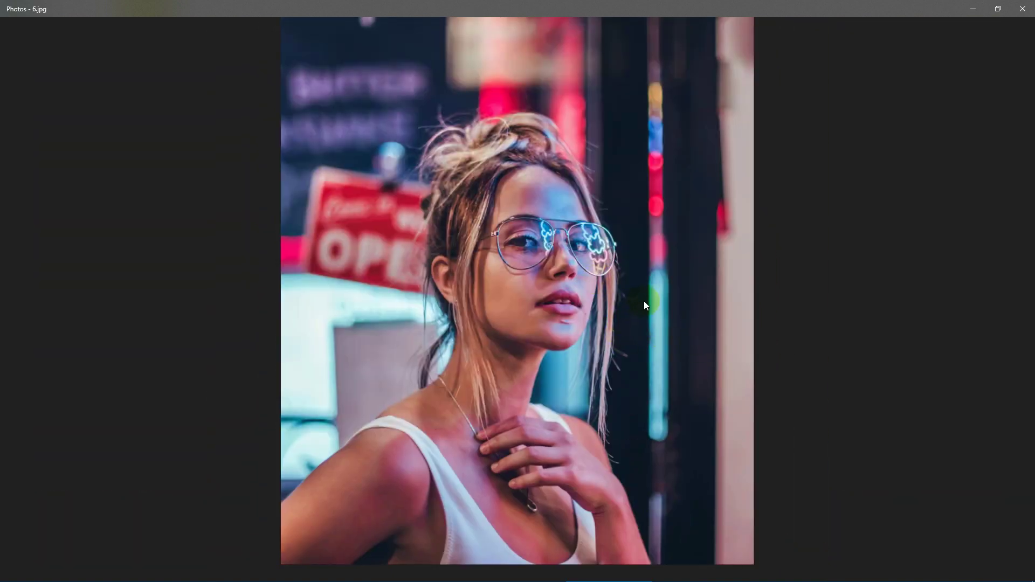
Step: View the woman's mask and painted version, panning over face and neck, then continue through the painted examples
{"action": "scroll", "coordinate": [644, 301], "scroll_direction": "down", "scroll_amount": 1}
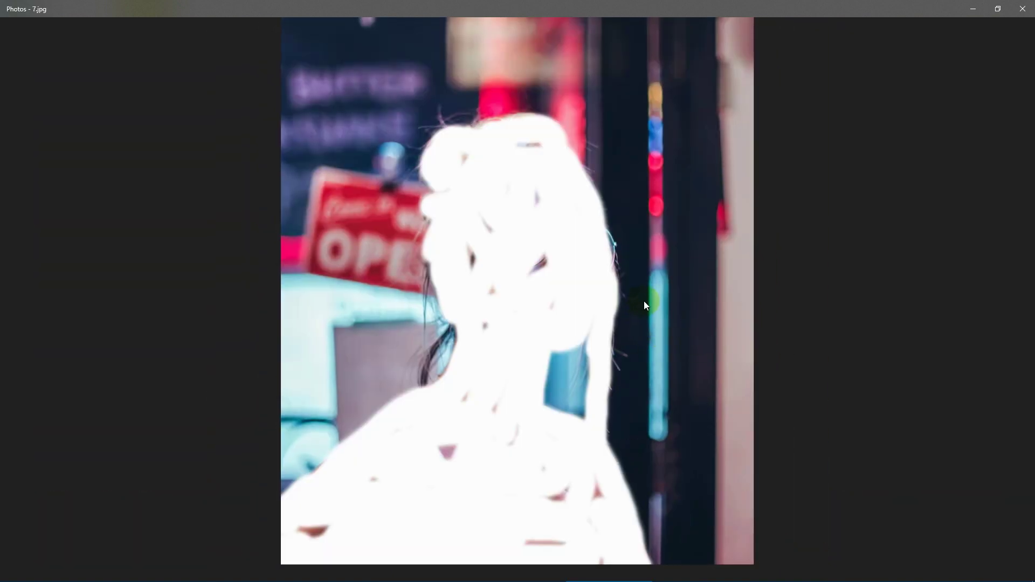
{"action": "scroll", "coordinate": [642, 299], "scroll_direction": "down", "scroll_amount": 1}
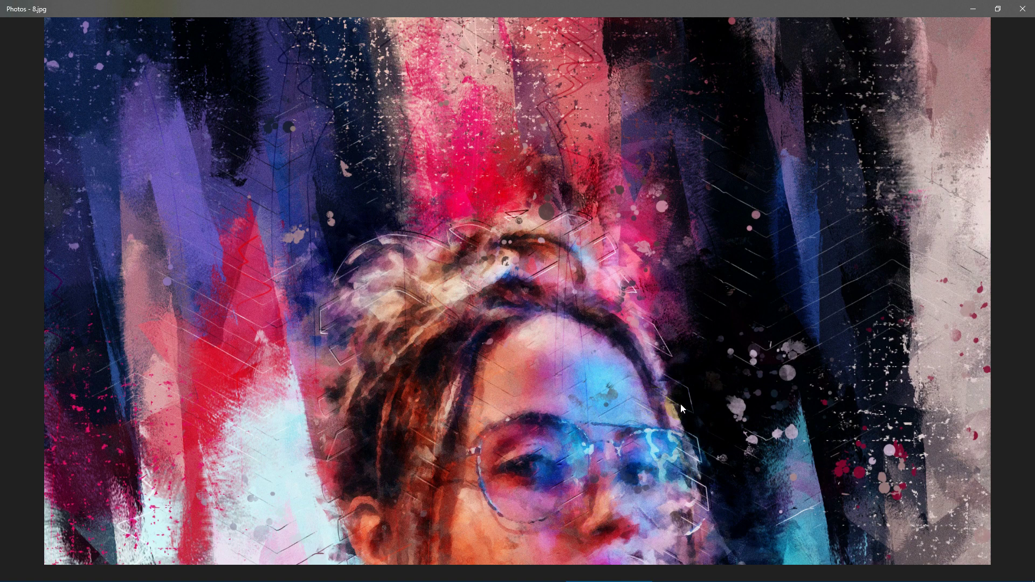
{"action": "left_click_drag", "start_coordinate": [672, 424], "coordinate": [700, 277]}
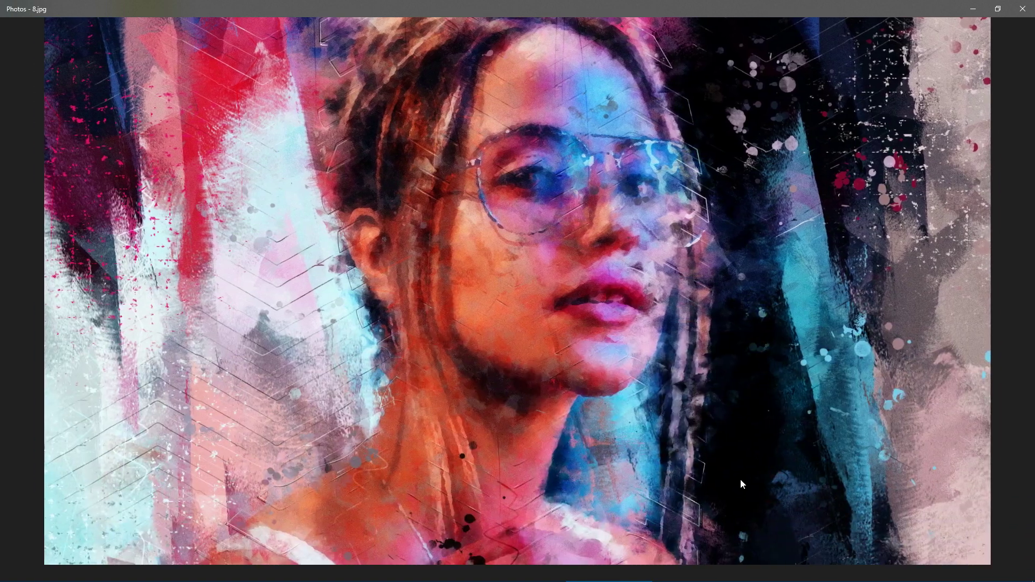
{"action": "left_click_drag", "start_coordinate": [741, 481], "coordinate": [739, 373]}
{"action": "scroll", "coordinate": [733, 280], "scroll_direction": "down", "scroll_amount": 1}
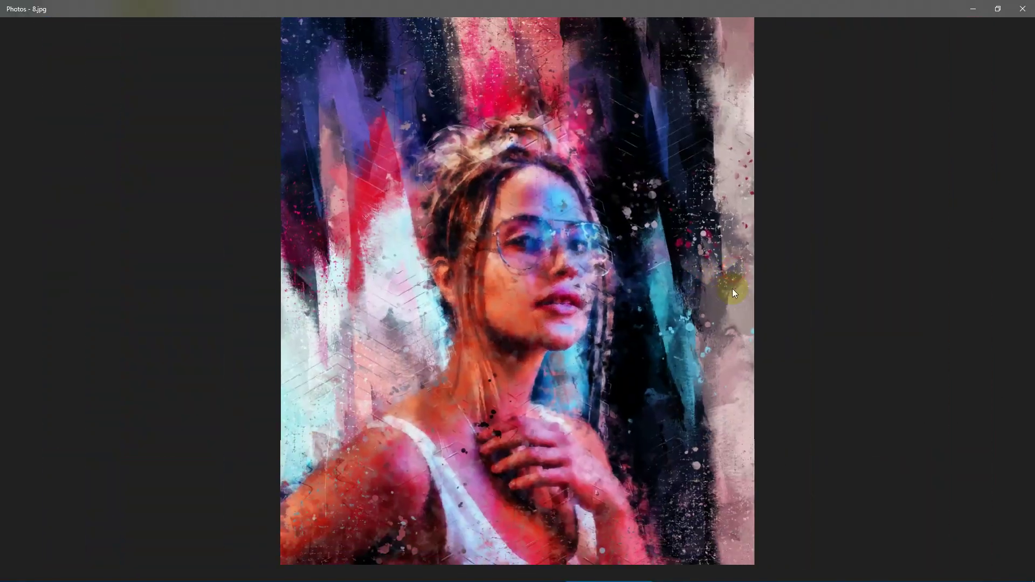
{"action": "scroll", "coordinate": [661, 374], "scroll_direction": "down", "scroll_amount": 1}
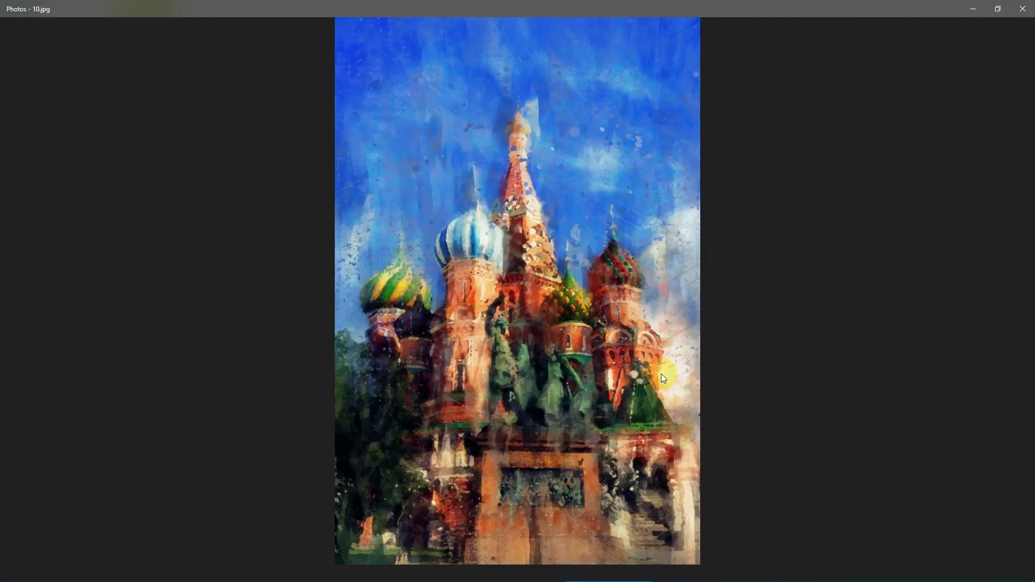
{"action": "scroll", "coordinate": [577, 281], "scroll_direction": "down", "scroll_amount": 1}
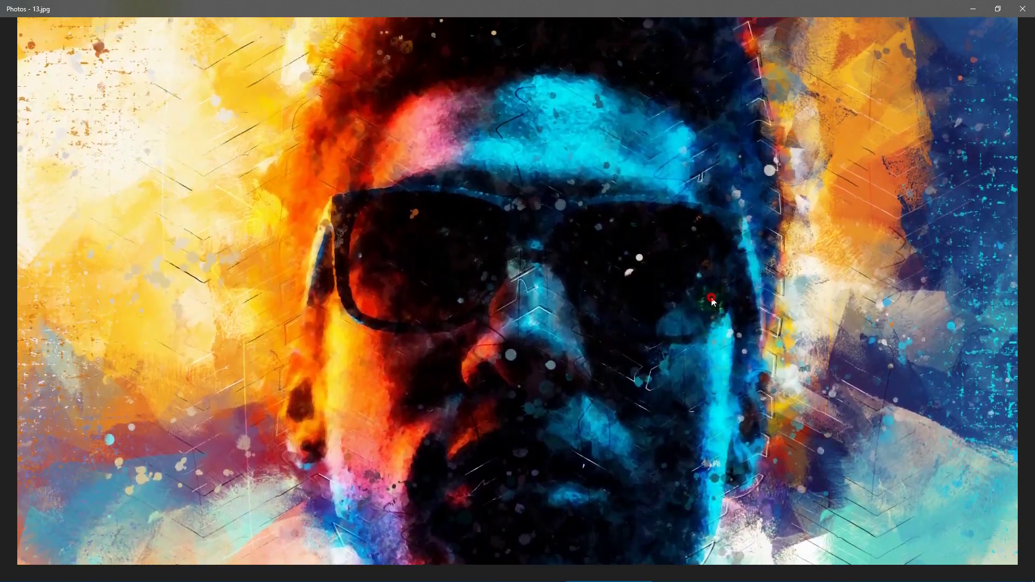
Step: Stop the slideshow and step to the dancers' white mask, then the painted dancers image
{"action": "left_click", "coordinate": [711, 298]}
{"action": "key", "text": "Right"}
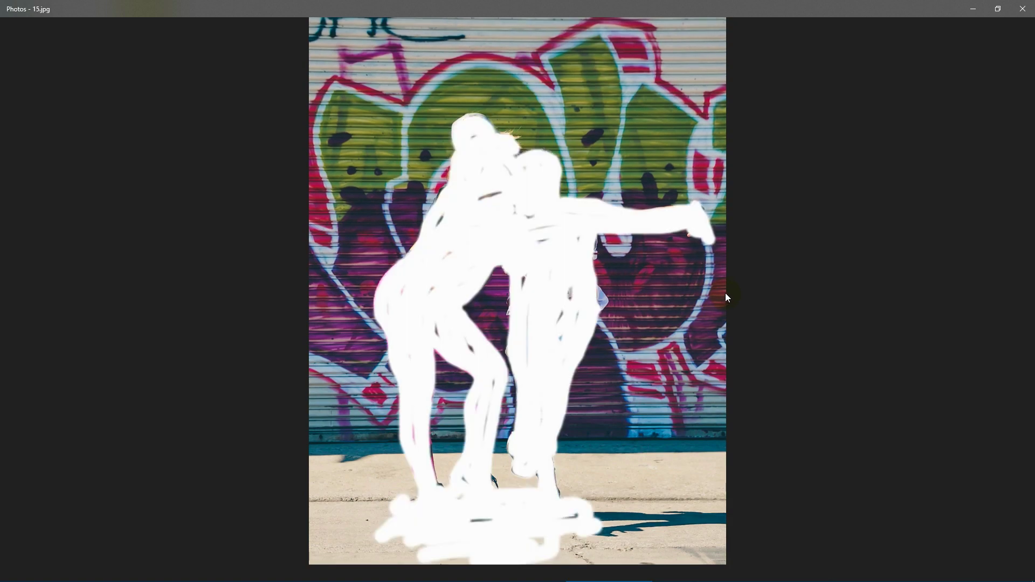
{"action": "key", "text": "Right"}
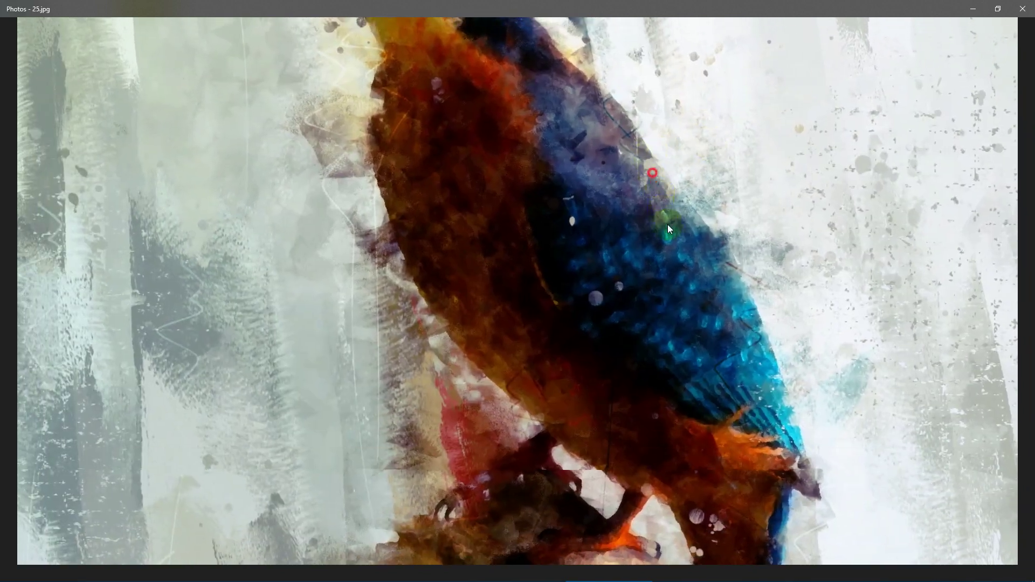
Step: Show the whole kingfisher, dog, shopper portrait and boy paintings in turn
{"action": "left_click", "coordinate": [669, 237]}
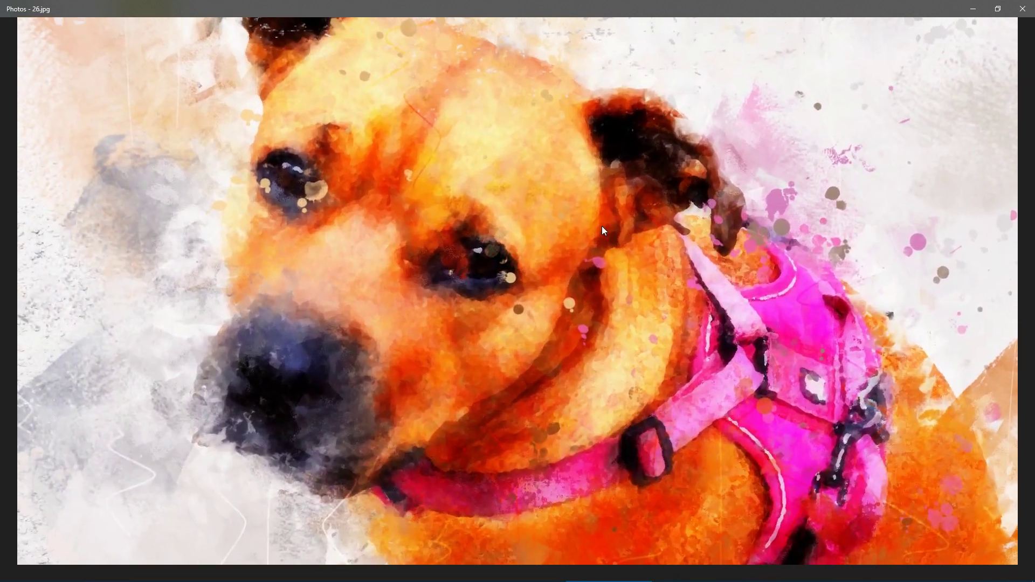
{"action": "left_click", "coordinate": [645, 189]}
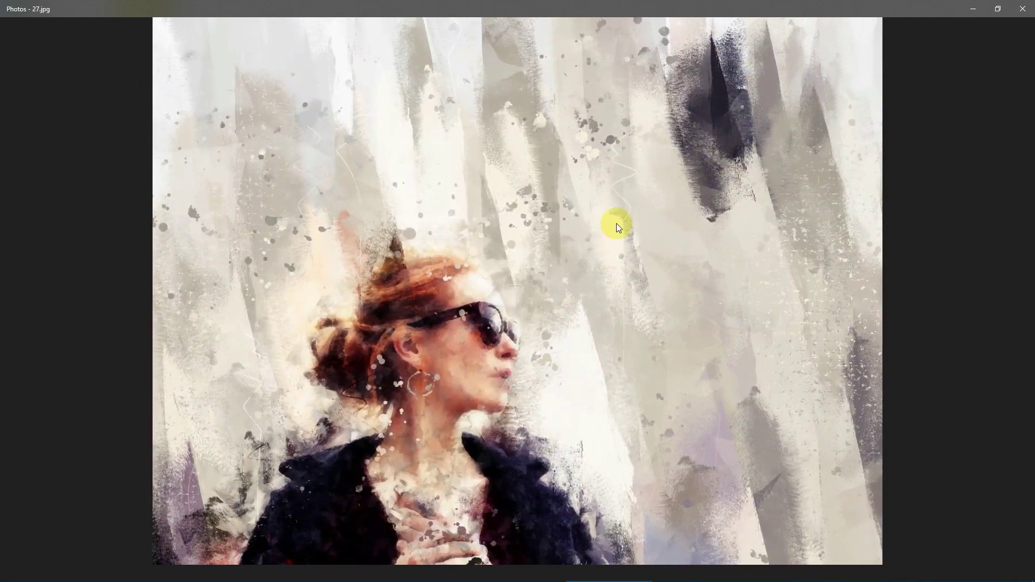
{"action": "left_click", "coordinate": [616, 223]}
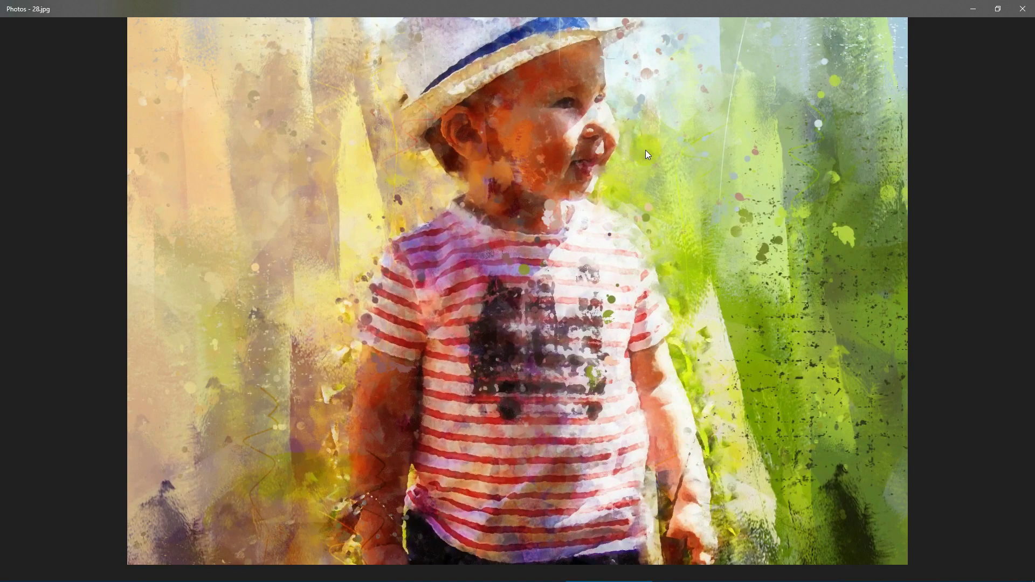
{"action": "left_click", "coordinate": [651, 135]}
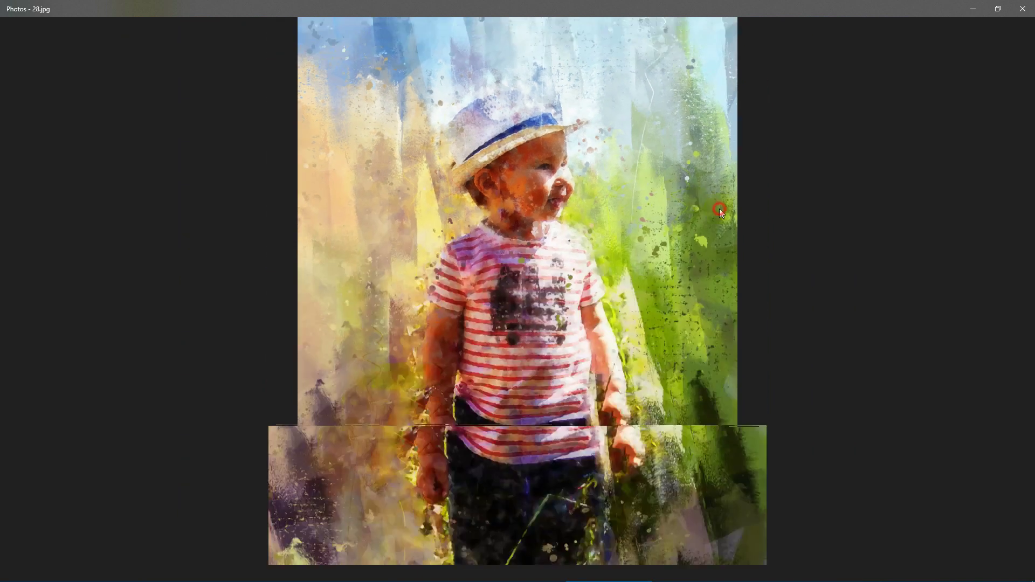
Step: Zoom and pan over the painted man and the night street painting's lower part
{"action": "scroll", "coordinate": [719, 208], "scroll_direction": "down", "scroll_amount": 1}
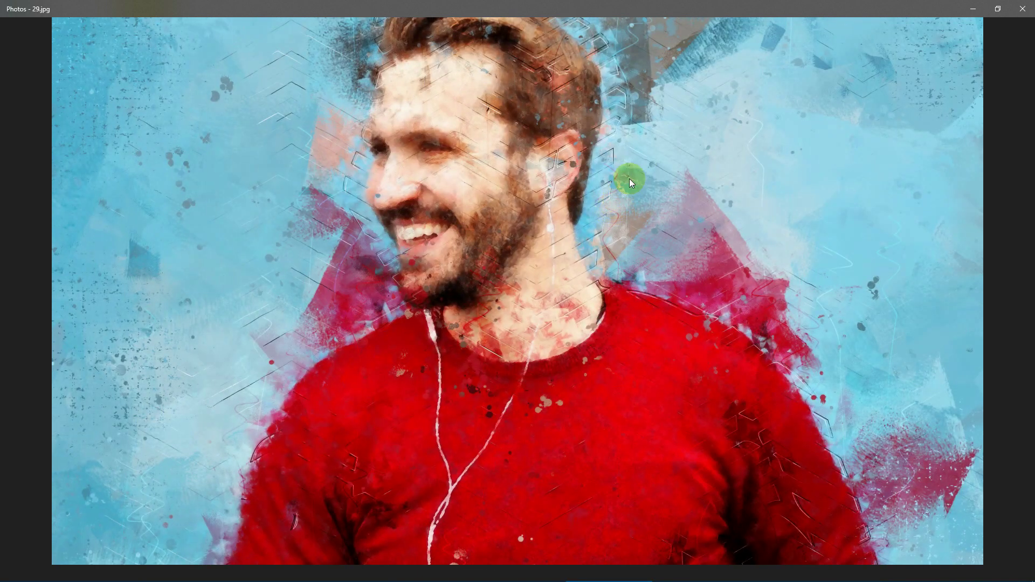
{"action": "left_click_drag", "start_coordinate": [635, 172], "coordinate": [647, 275]}
{"action": "scroll", "coordinate": [646, 271], "scroll_direction": "down", "scroll_amount": 1}
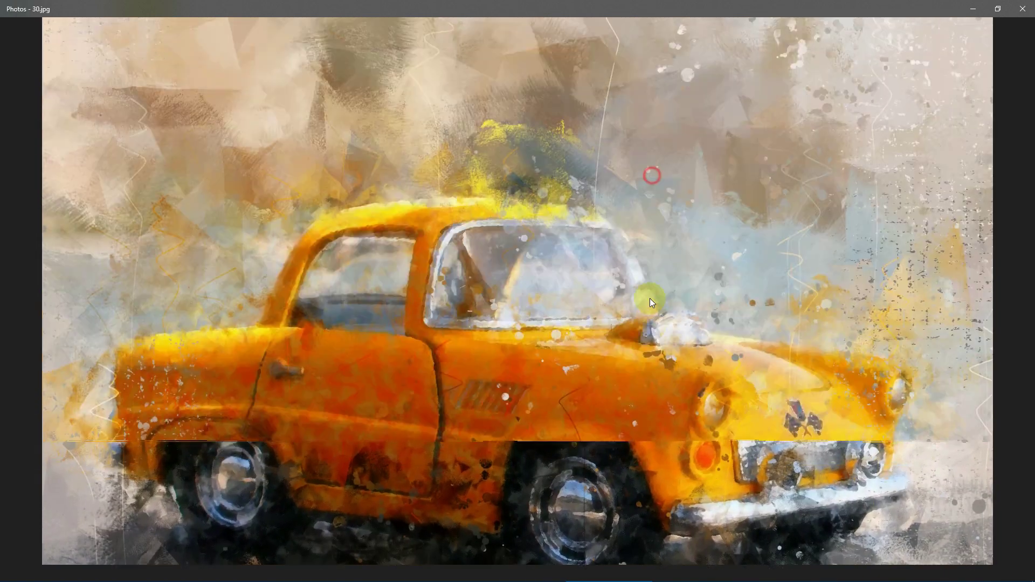
{"action": "left_click_drag", "start_coordinate": [652, 173], "coordinate": [675, 285]}
{"action": "scroll", "coordinate": [674, 280], "scroll_direction": "down", "scroll_amount": 2}
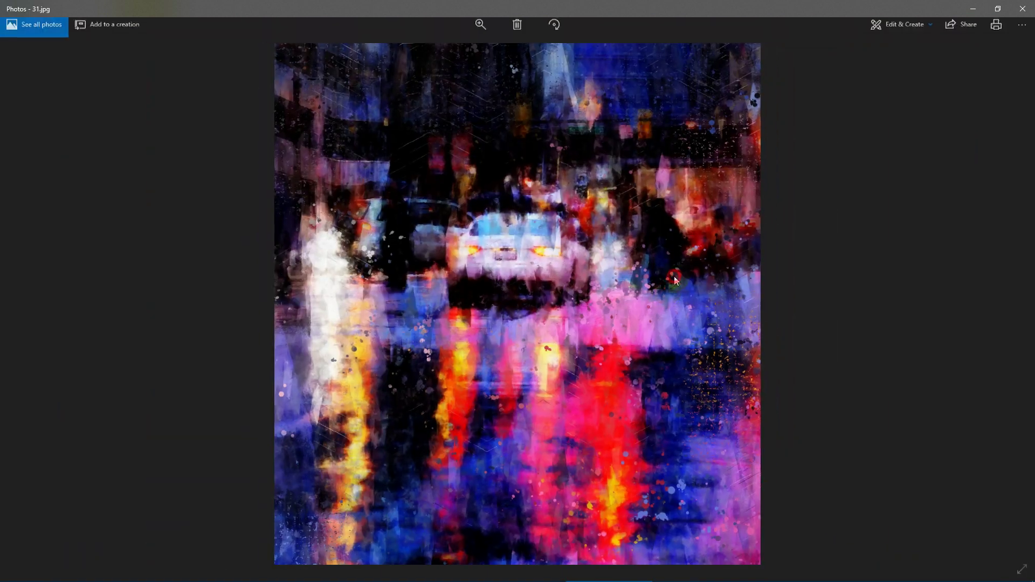
{"action": "scroll", "coordinate": [674, 270], "scroll_direction": "up", "scroll_amount": 2}
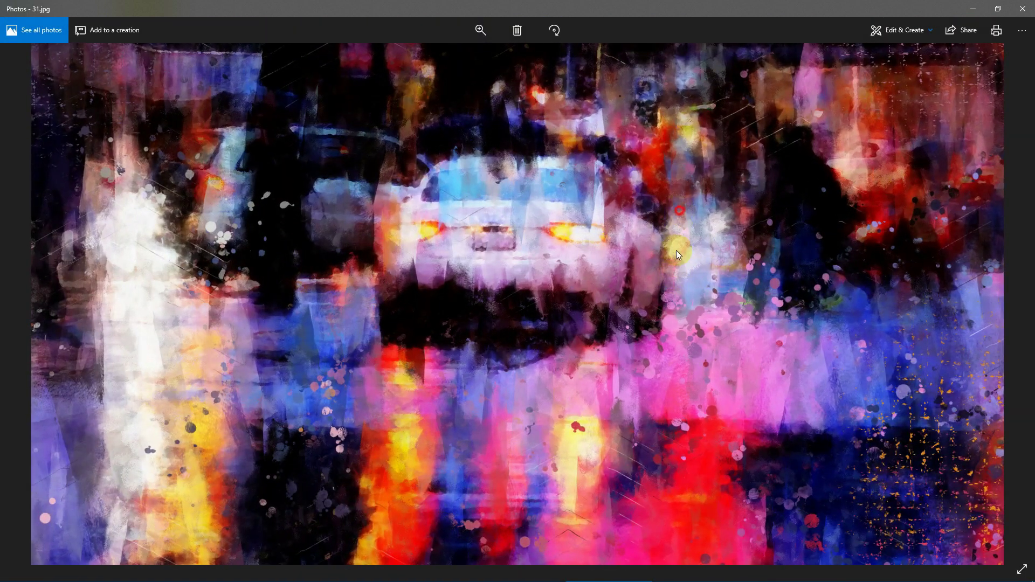
{"action": "scroll", "coordinate": [676, 323], "scroll_direction": "down", "scroll_amount": 2}
{"action": "scroll", "coordinate": [685, 331], "scroll_direction": "up", "scroll_amount": 2}
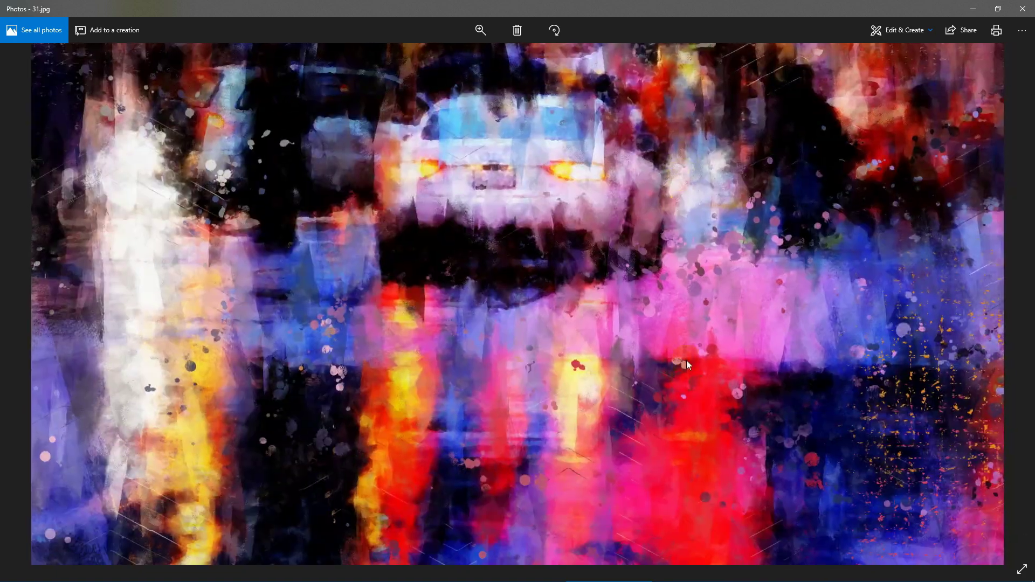
{"action": "left_click_drag", "start_coordinate": [686, 331], "coordinate": [697, 388]}
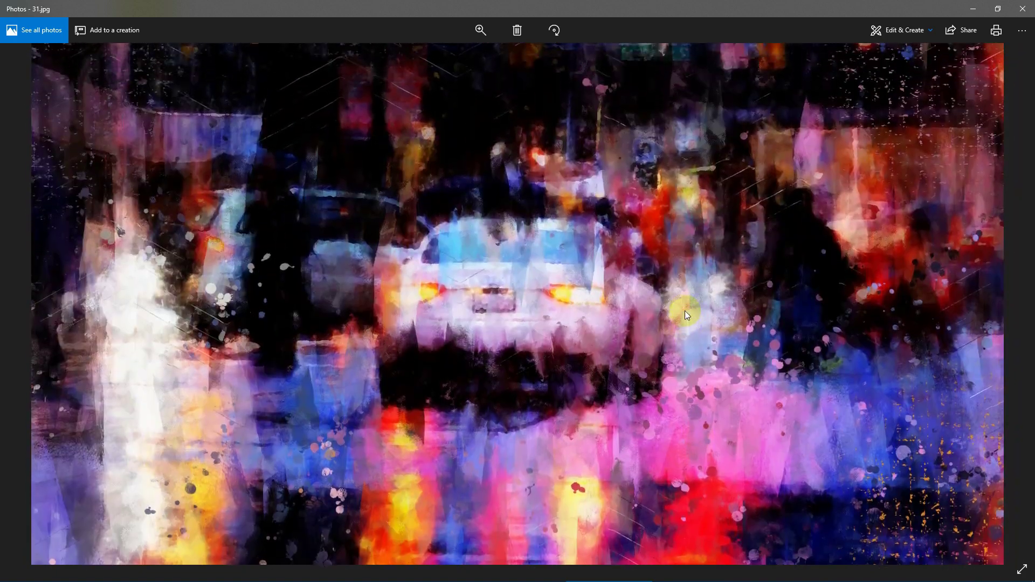
{"action": "scroll", "coordinate": [684, 311], "scroll_direction": "down", "scroll_amount": 2}
Step: Move to the Westminster bridge painting and zoom in on Big Ben's clock tower
{"action": "key", "text": "Right"}
{"action": "scroll", "coordinate": [647, 315], "scroll_direction": "up", "scroll_amount": 1}
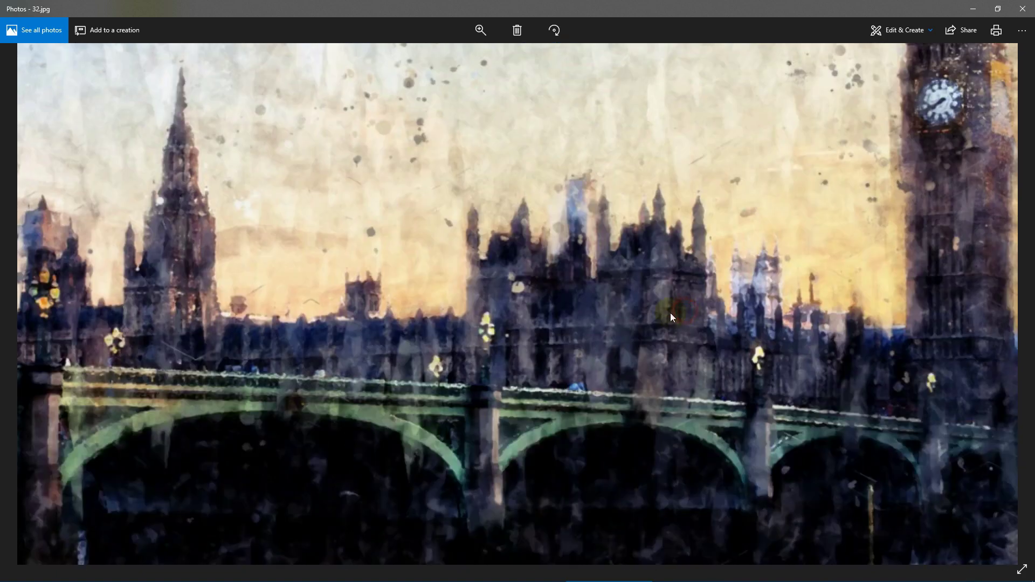
{"action": "scroll", "coordinate": [729, 306], "scroll_direction": "up", "scroll_amount": 1}
{"action": "left_click_drag", "start_coordinate": [728, 306], "coordinate": [586, 435]}
{"action": "scroll", "coordinate": [621, 347], "scroll_direction": "down", "scroll_amount": 2}
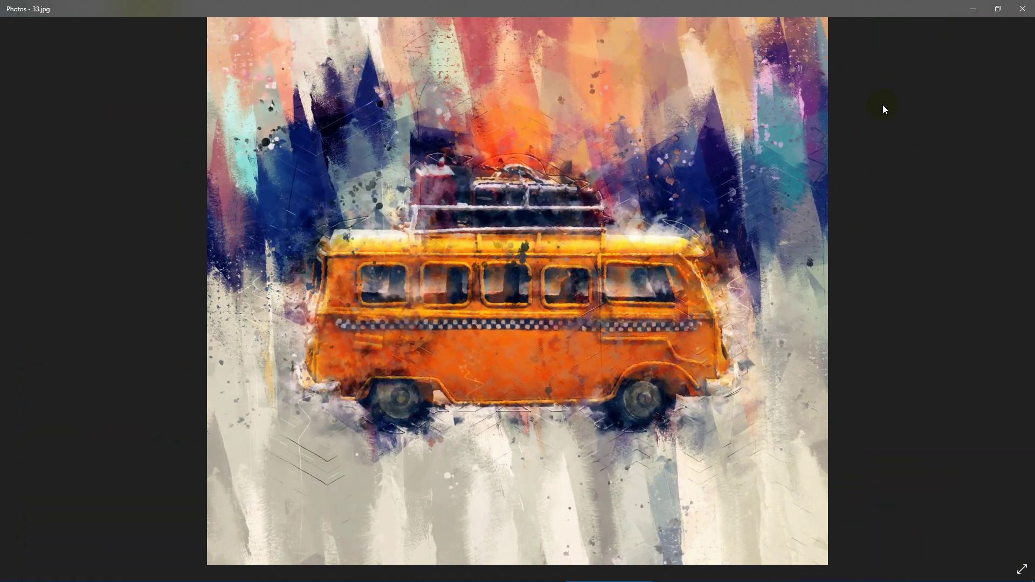
Step: Close the photo viewer and the guide.jpg document in Photoshop
{"action": "key", "text": "Escape"}
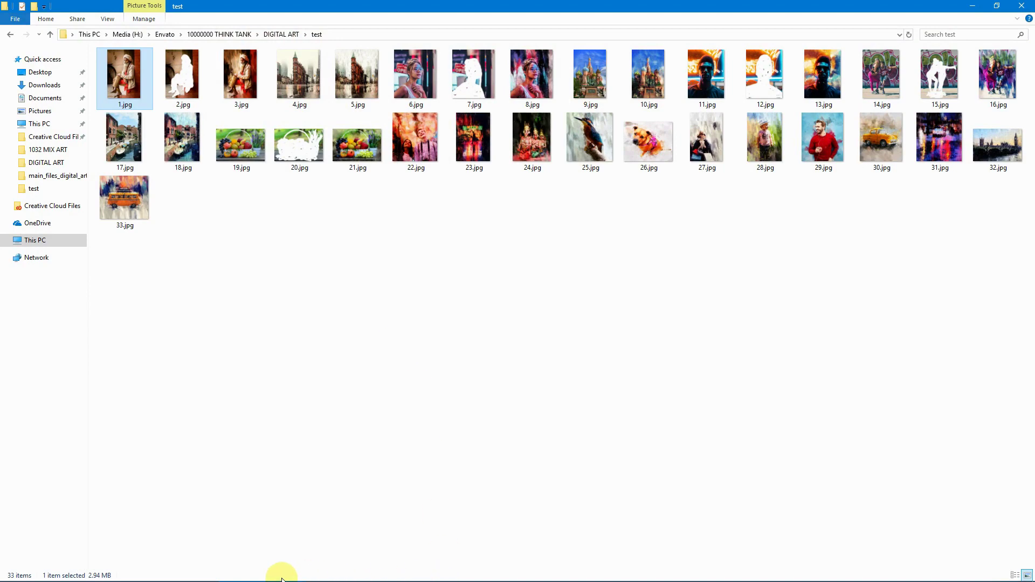
{"action": "left_click", "coordinate": [335, 571]}
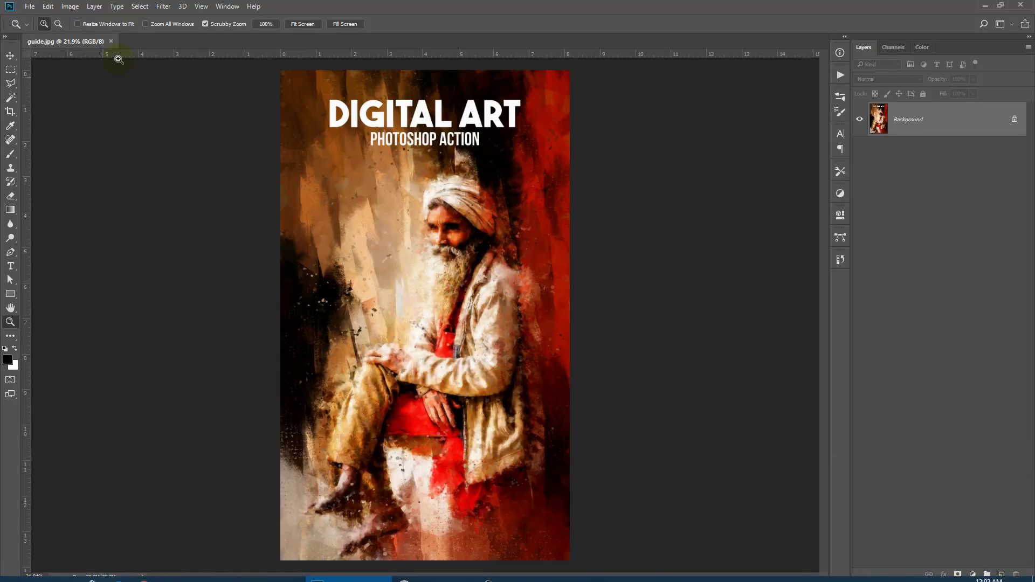
{"action": "left_click", "coordinate": [111, 41]}
Step: Drag the turbaned man photo 1.jpg from the test folder into Photoshop to open it
{"action": "left_click", "coordinate": [243, 578]}
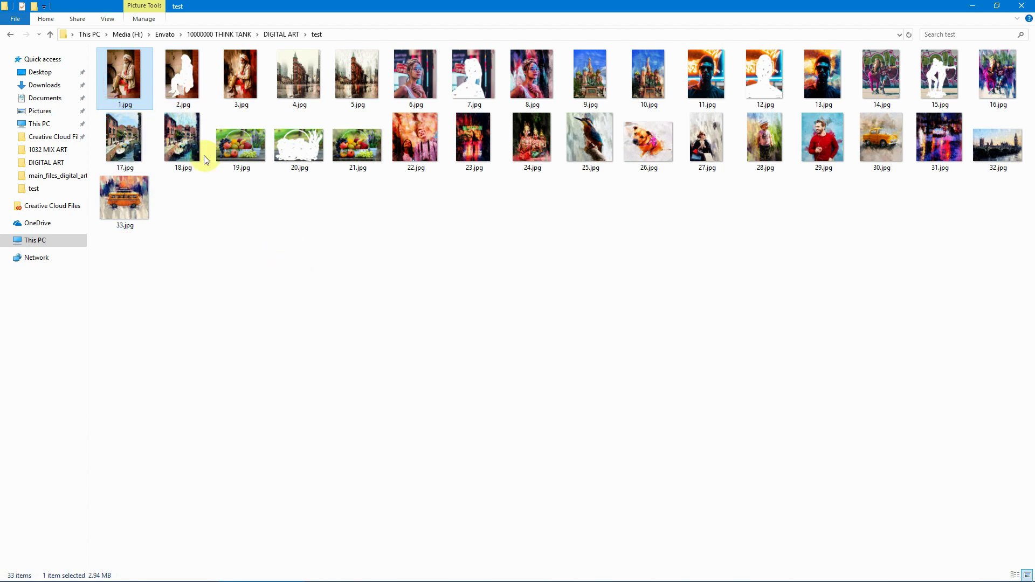
{"action": "left_click", "coordinate": [300, 67]}
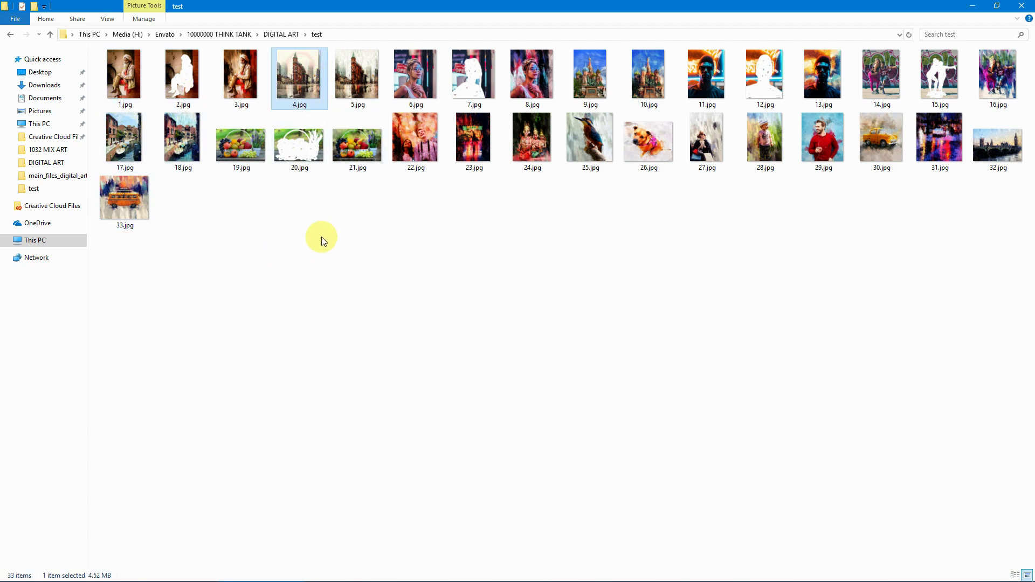
{"action": "left_click", "coordinate": [125, 73]}
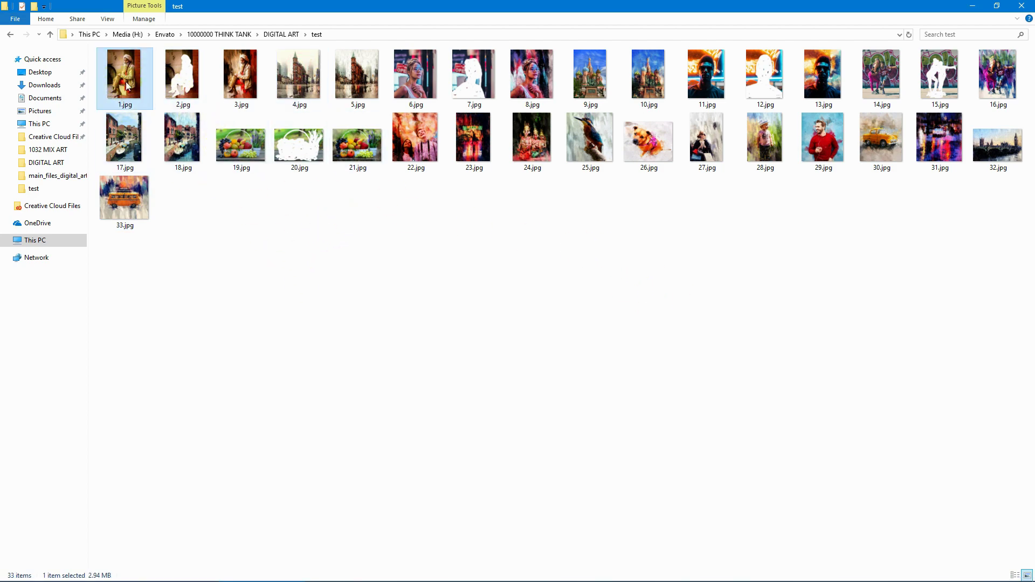
{"action": "left_click_drag", "start_coordinate": [258, 331], "coordinate": [530, 493]}
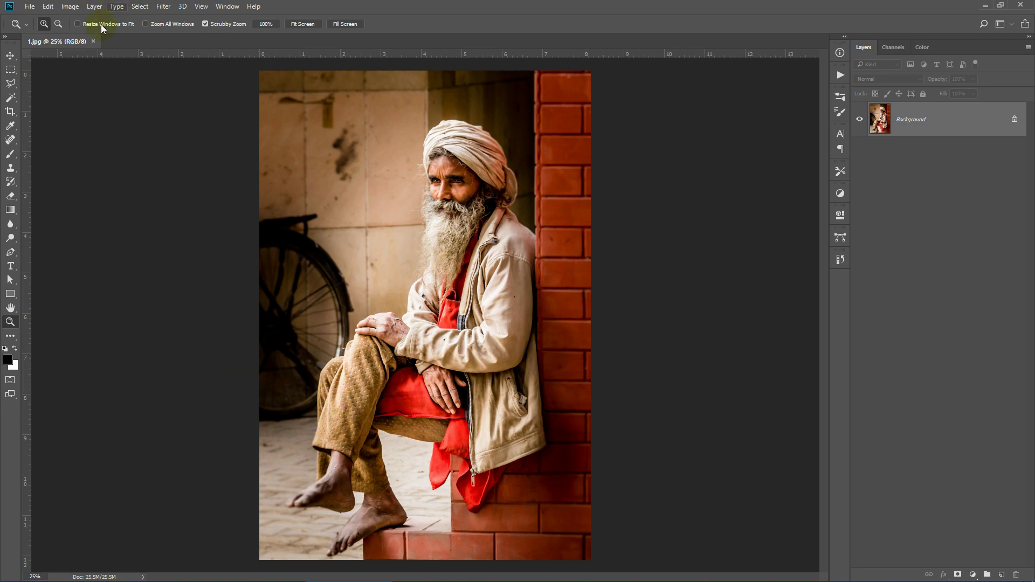
{"action": "left_click", "coordinate": [69, 10]}
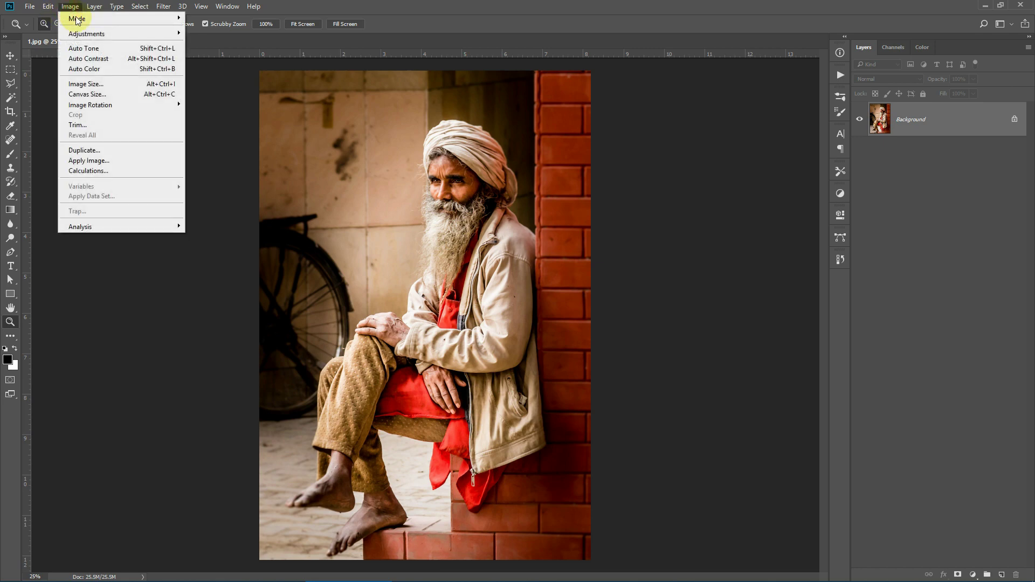
{"action": "mouse_move", "coordinate": [75, 19]}
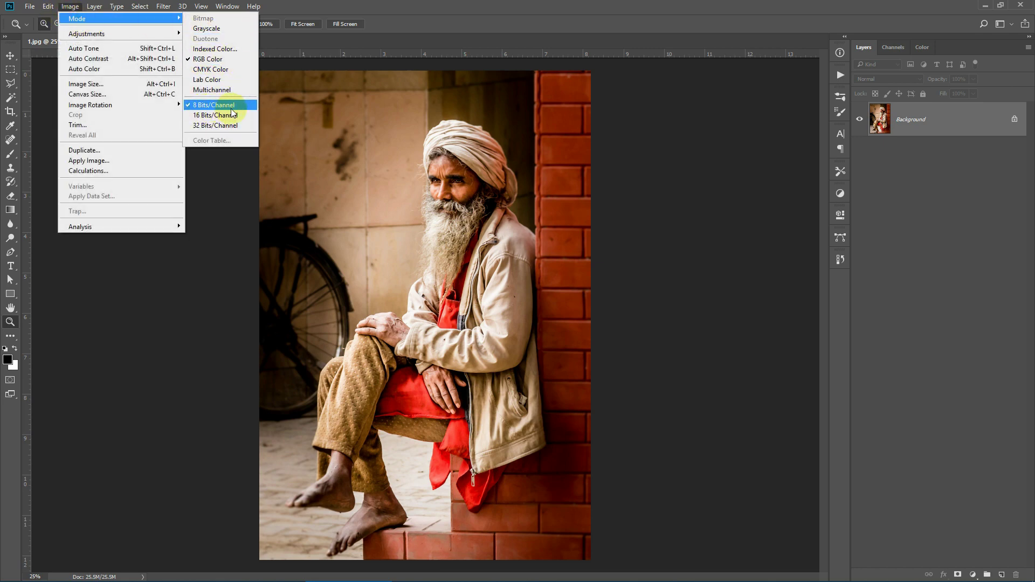
{"action": "left_click", "coordinate": [562, 5]}
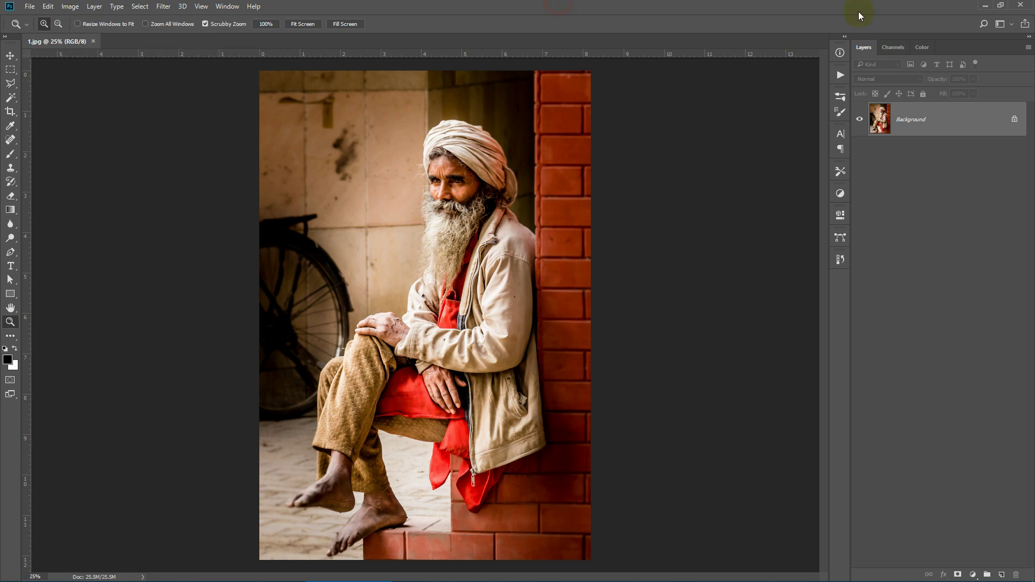
{"action": "left_click", "coordinate": [1029, 47]}
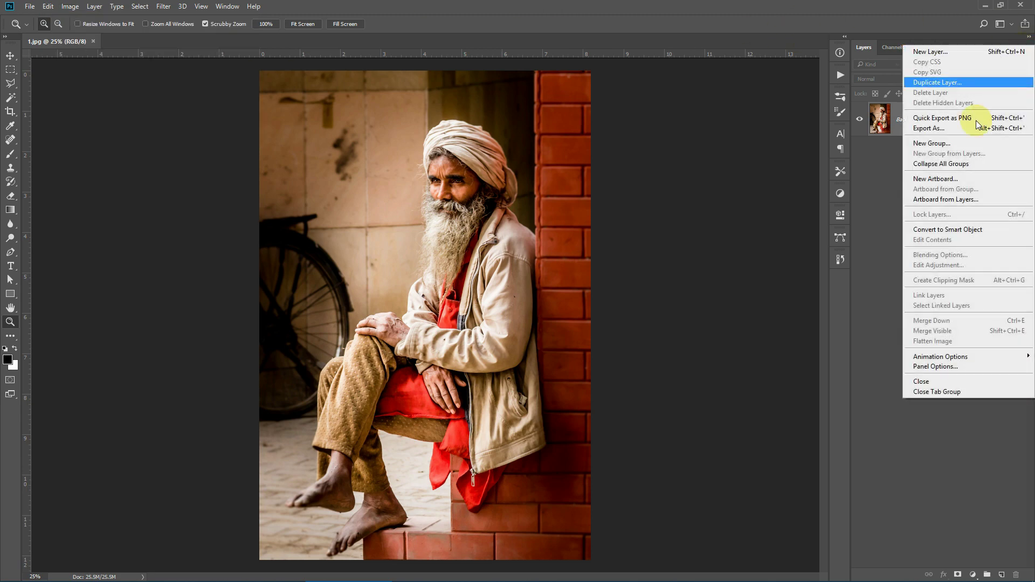
{"action": "left_click", "coordinate": [947, 368]}
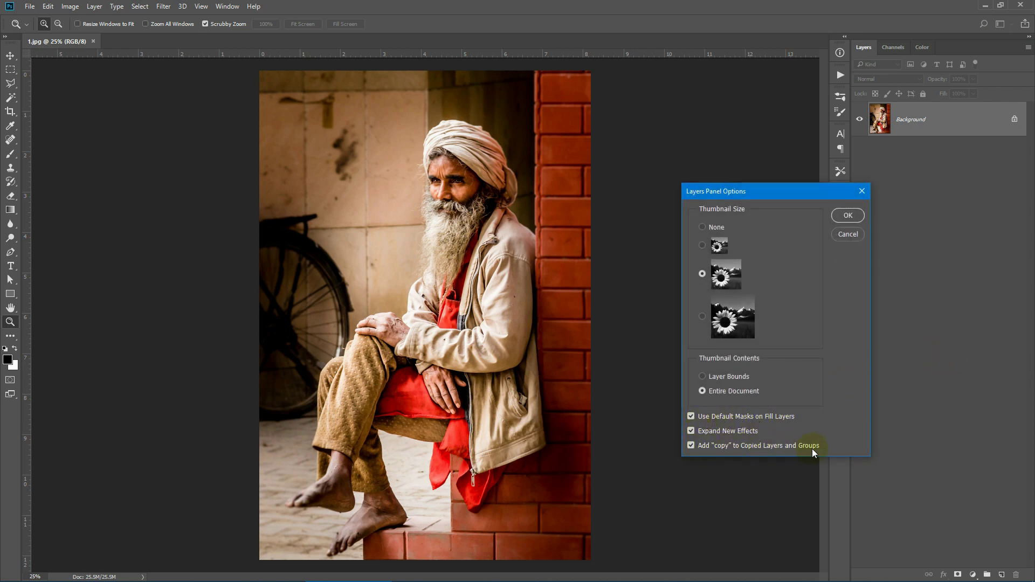
{"action": "left_click", "coordinate": [848, 216]}
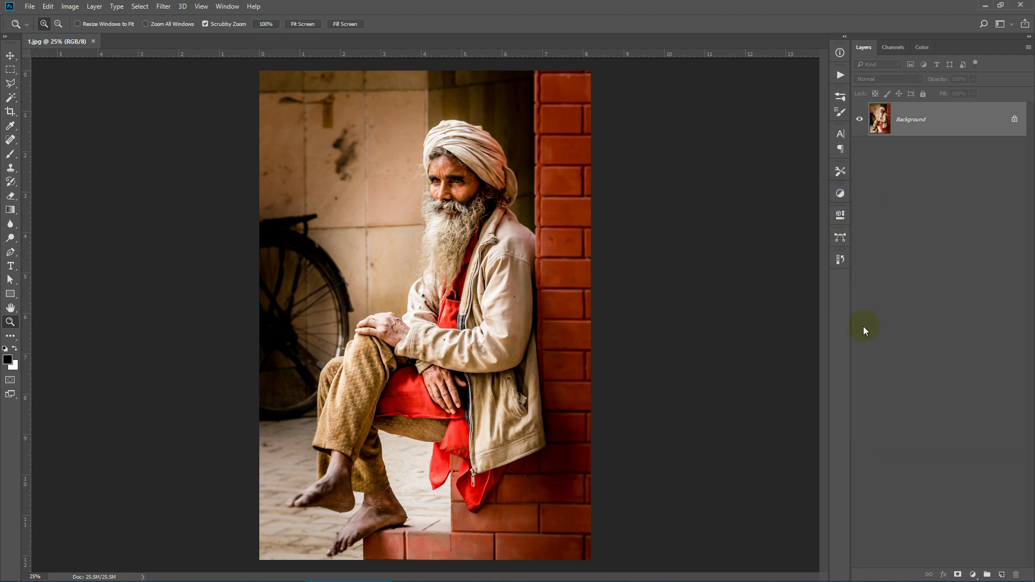
Step: Select the Brush tool at Normal mode, 100% opacity and flow, adjusting the pressure and airbrush toggles
{"action": "left_click", "coordinate": [13, 157]}
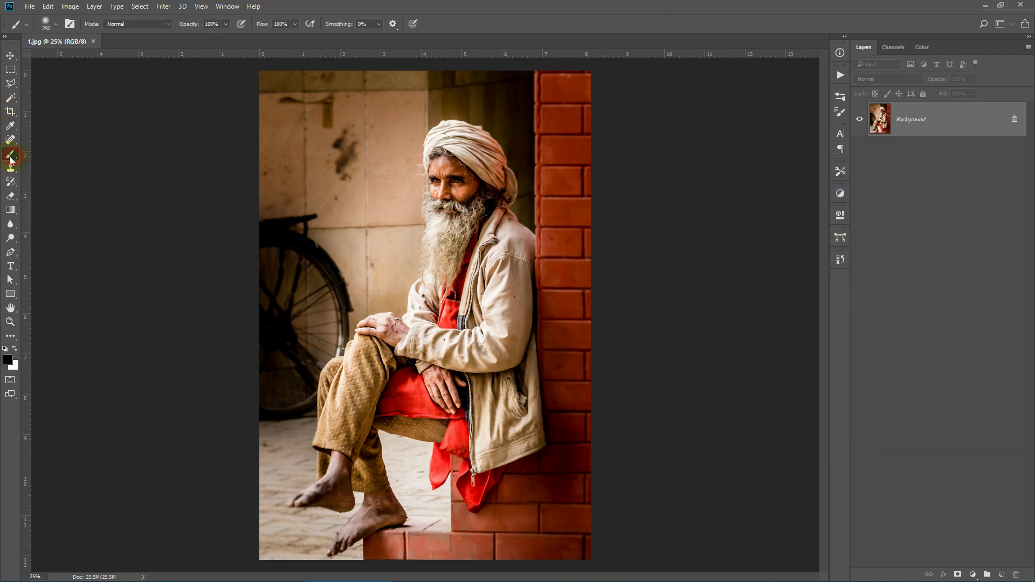
{"action": "left_click", "coordinate": [137, 25]}
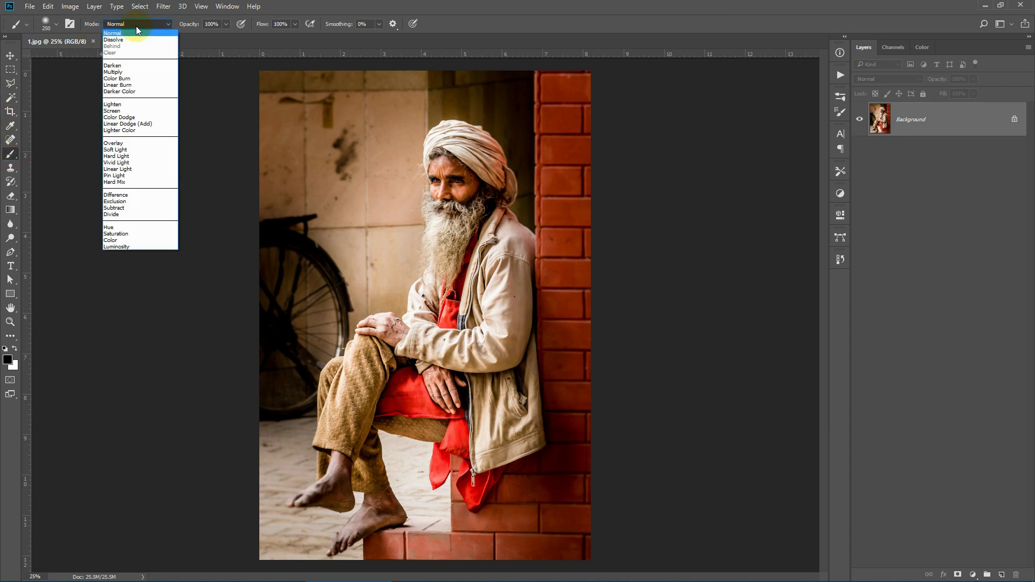
{"action": "left_click", "coordinate": [136, 28]}
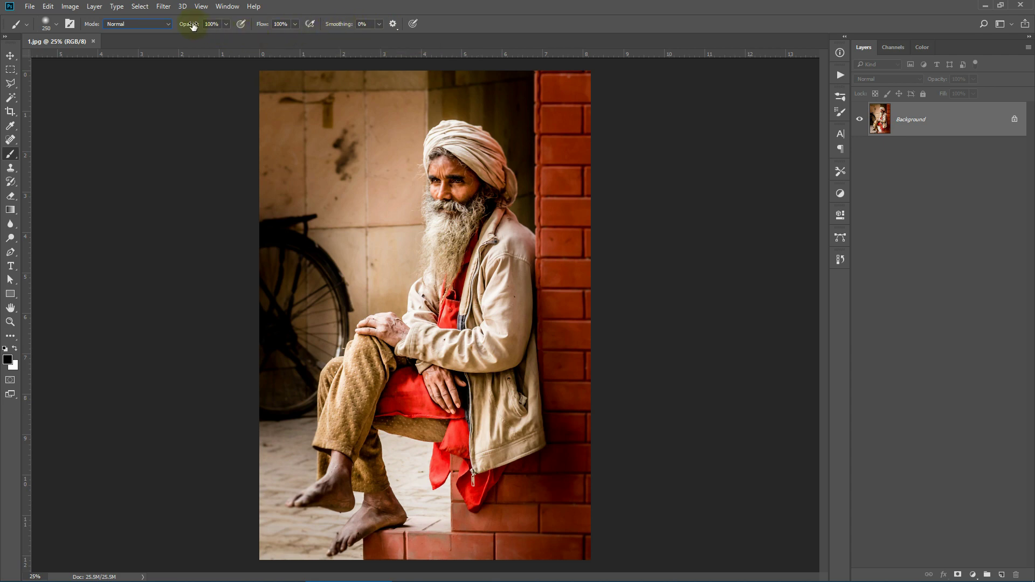
{"action": "left_click", "coordinate": [240, 25]}
{"action": "left_click", "coordinate": [241, 25]}
{"action": "left_click", "coordinate": [413, 23]}
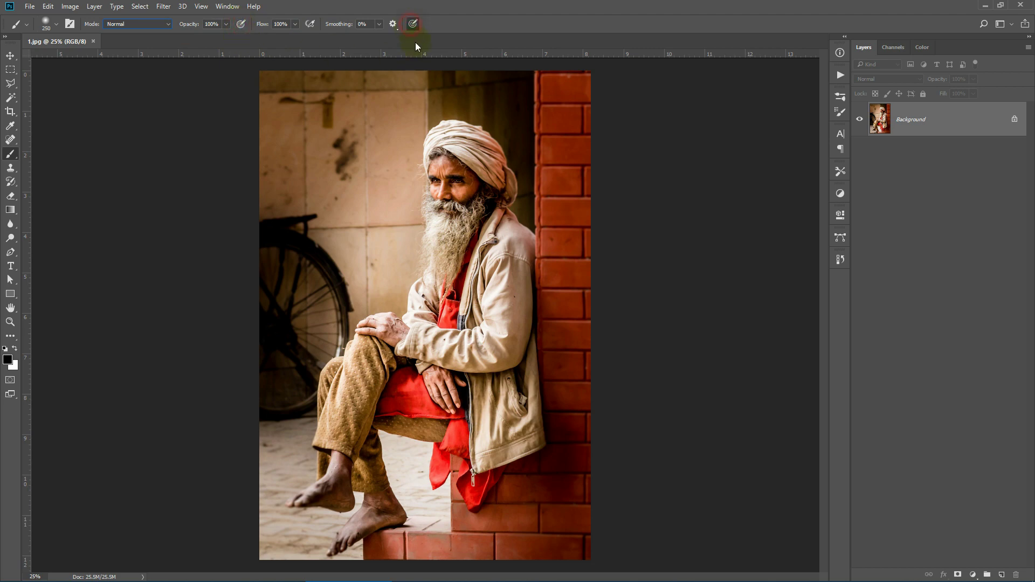
{"action": "left_click", "coordinate": [310, 24]}
Step: Check Image Size: 2458 × 3632 pixels at 300 pixels/inch
{"action": "left_click", "coordinate": [74, 7]}
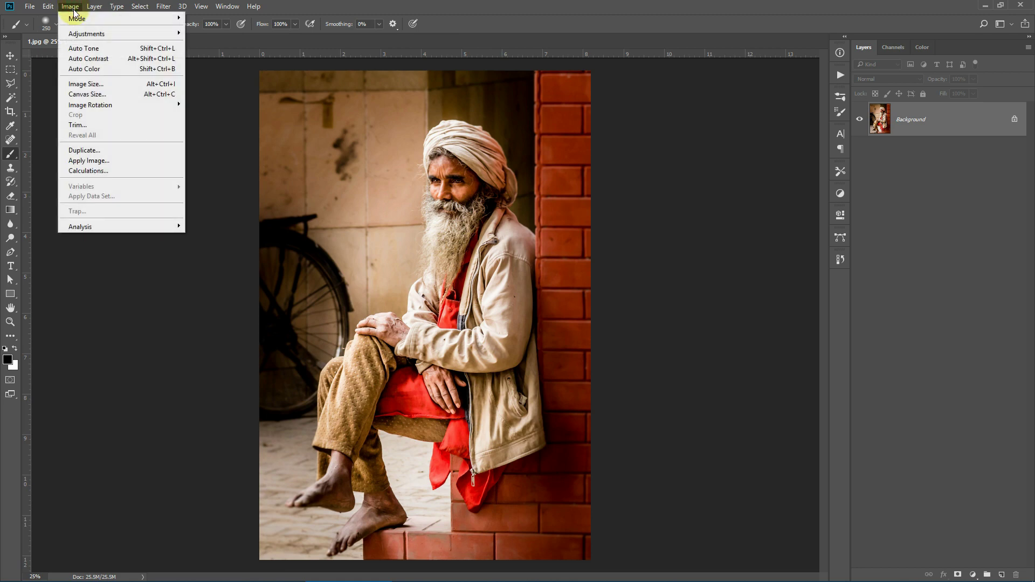
{"action": "left_click", "coordinate": [89, 84]}
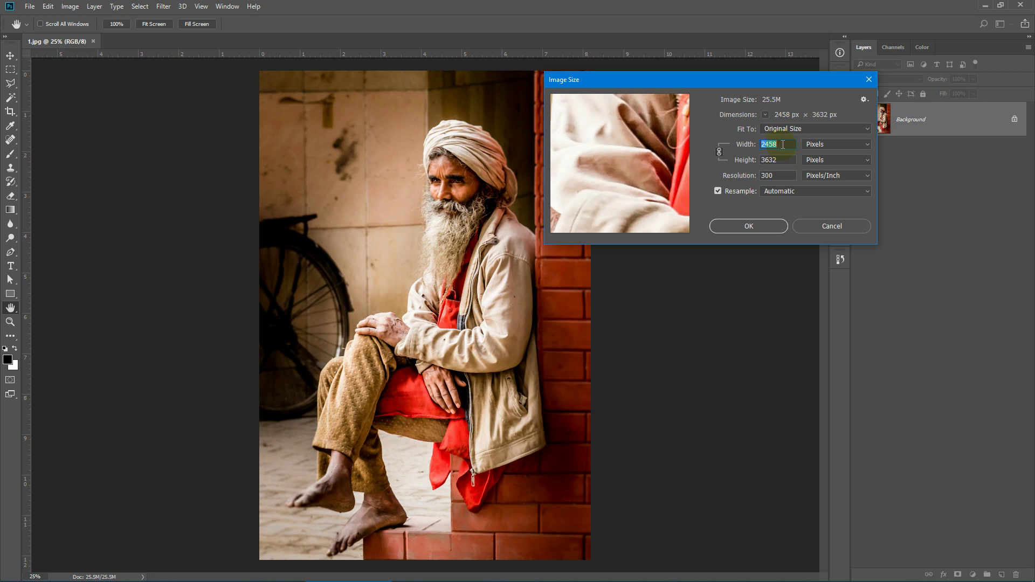
{"action": "left_click", "coordinate": [785, 145]}
{"action": "left_click_drag", "start_coordinate": [628, 79], "coordinate": [659, 98]}
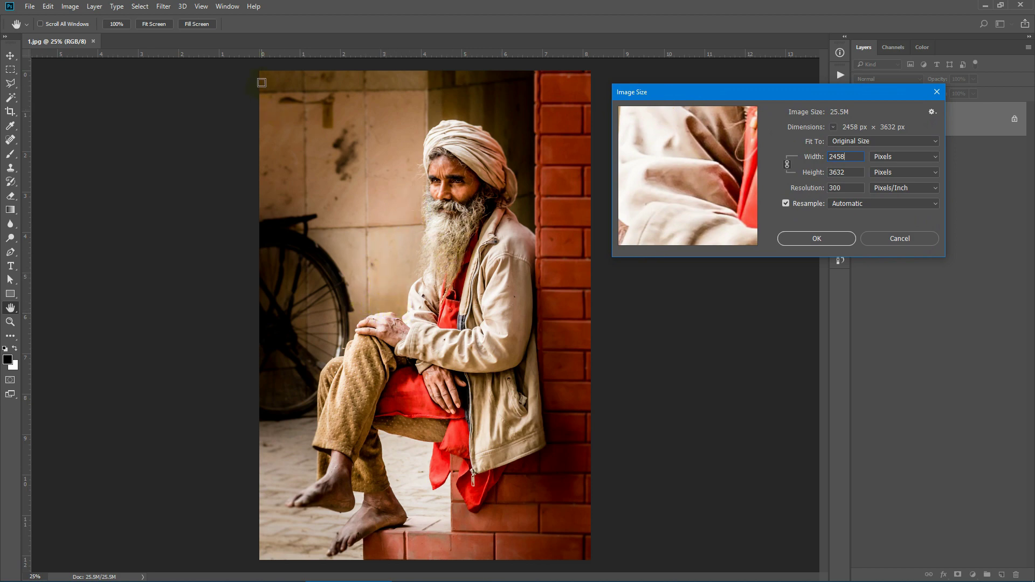
{"action": "left_click", "coordinate": [838, 162]}
{"action": "double_click", "coordinate": [848, 156]}
Step: Close Image Size unchanged and select the four Digital Art brushes, patterns, action and tool presets files
{"action": "left_click", "coordinate": [902, 242]}
{"action": "key", "text": "b"}
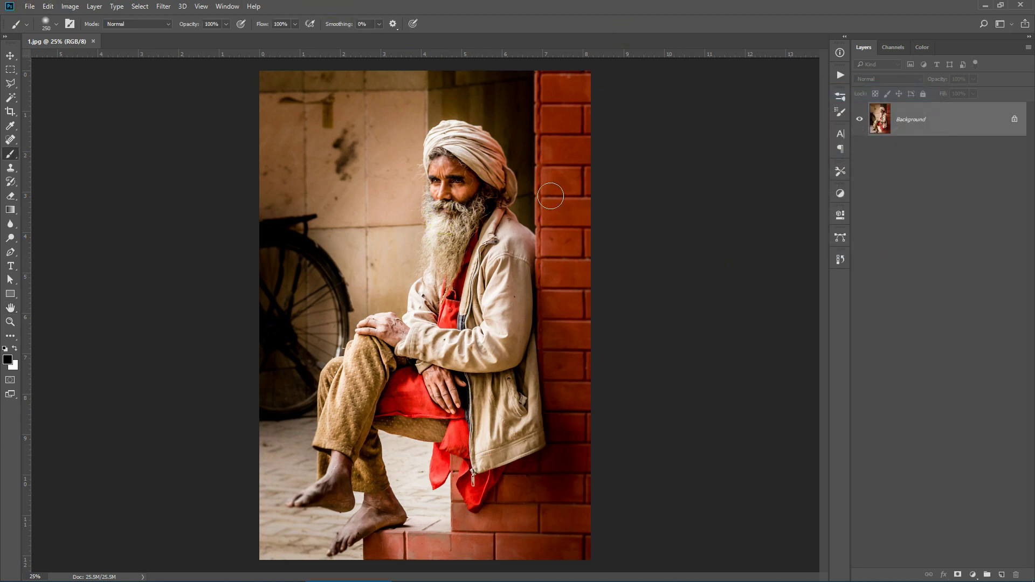
{"action": "left_click", "coordinate": [31, 9]}
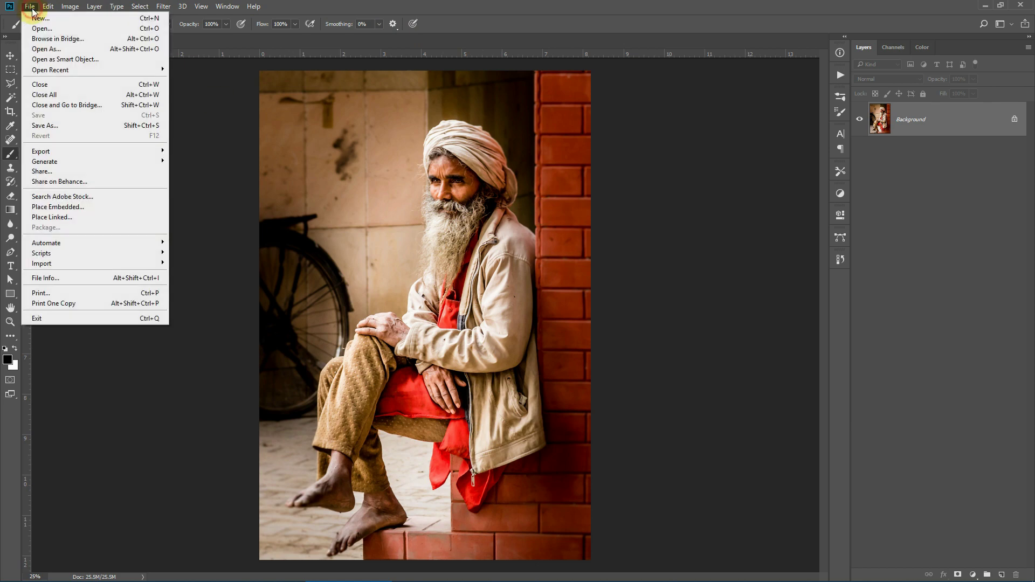
{"action": "left_click", "coordinate": [42, 28]}
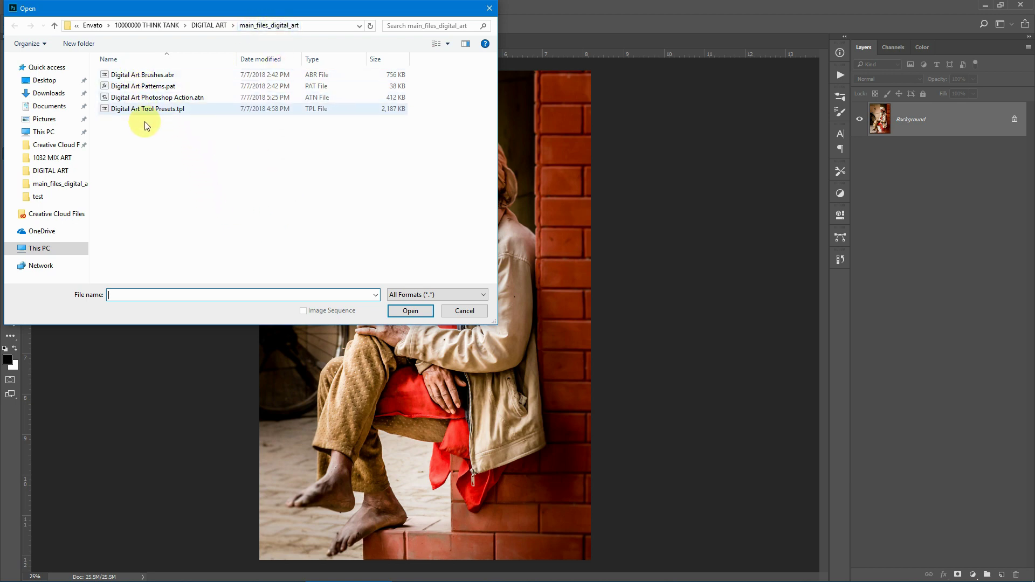
{"action": "left_click", "coordinate": [130, 75]}
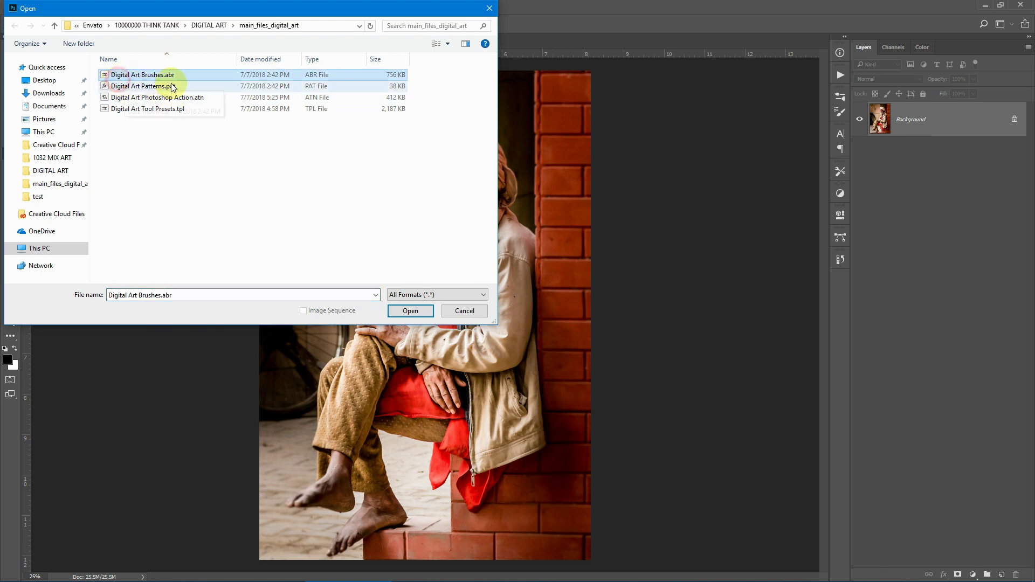
{"action": "left_click", "coordinate": [136, 86]}
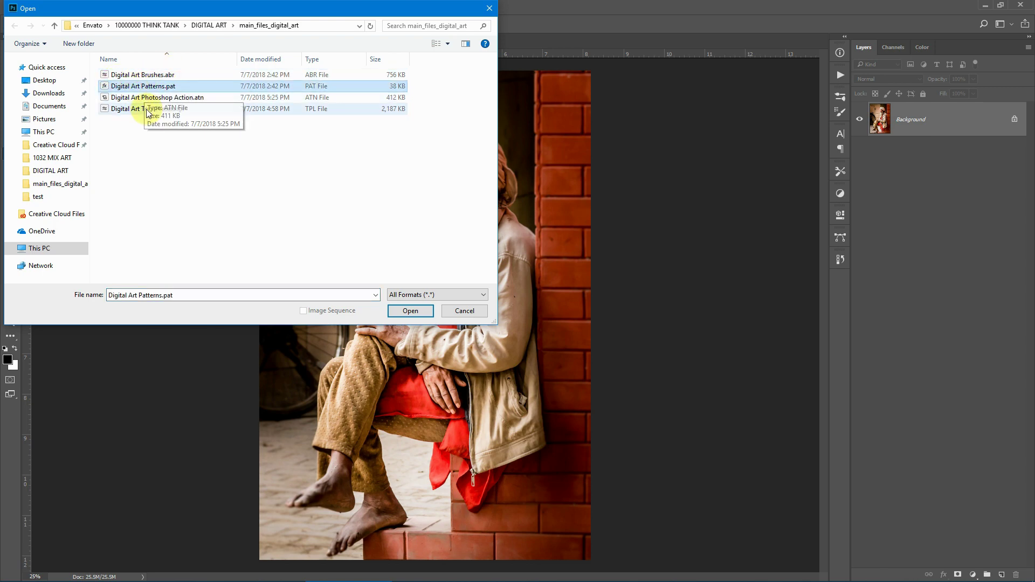
{"action": "left_click", "coordinate": [147, 109]}
{"action": "left_click", "coordinate": [153, 98]}
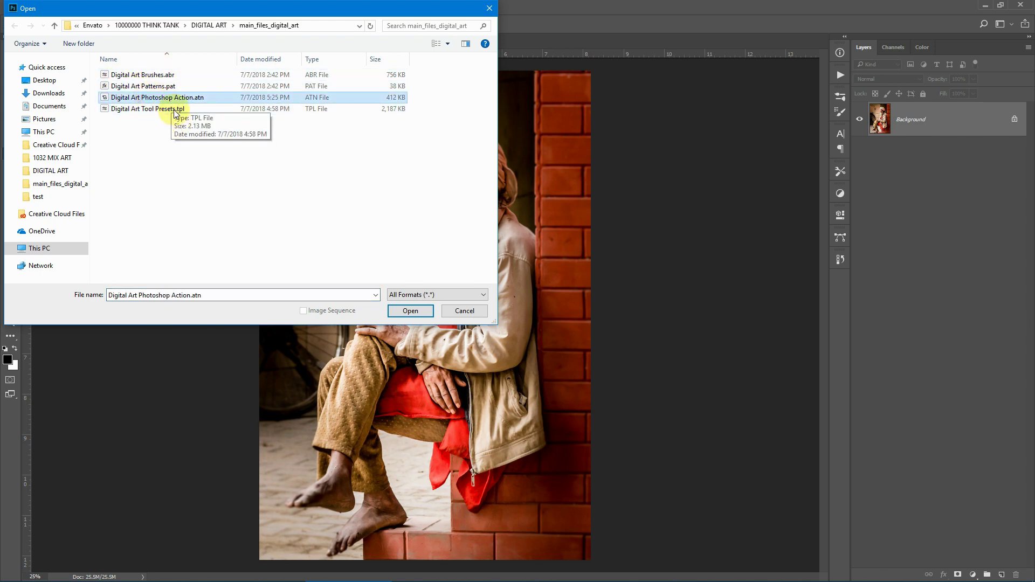
{"action": "left_click", "coordinate": [123, 109]}
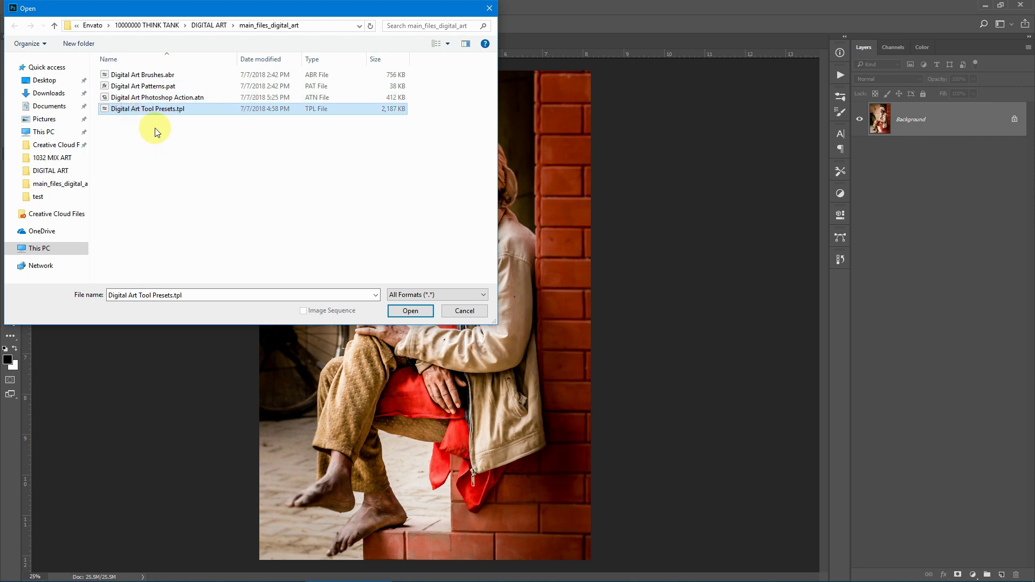
{"action": "left_click_drag", "start_coordinate": [148, 169], "coordinate": [132, 50]}
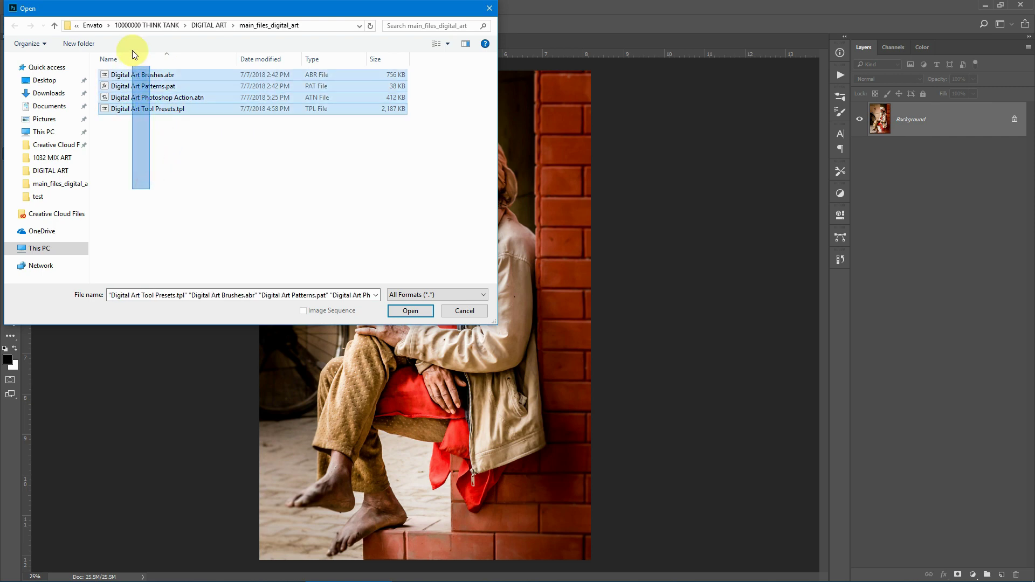
Step: Open the four selected files, loading the tool presets as tools
{"action": "left_click", "coordinate": [413, 311]}
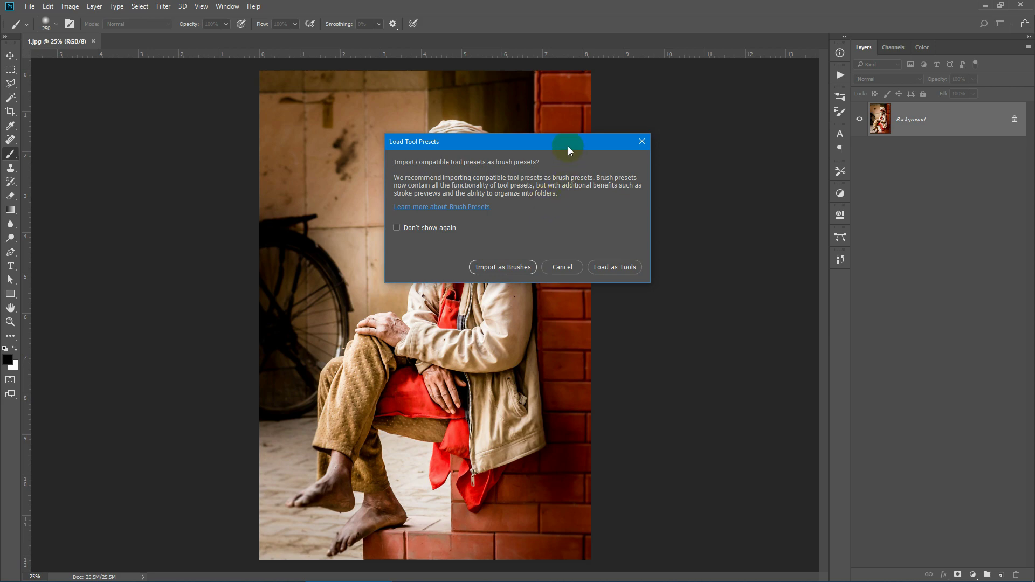
{"action": "left_click_drag", "start_coordinate": [568, 147], "coordinate": [499, 240]}
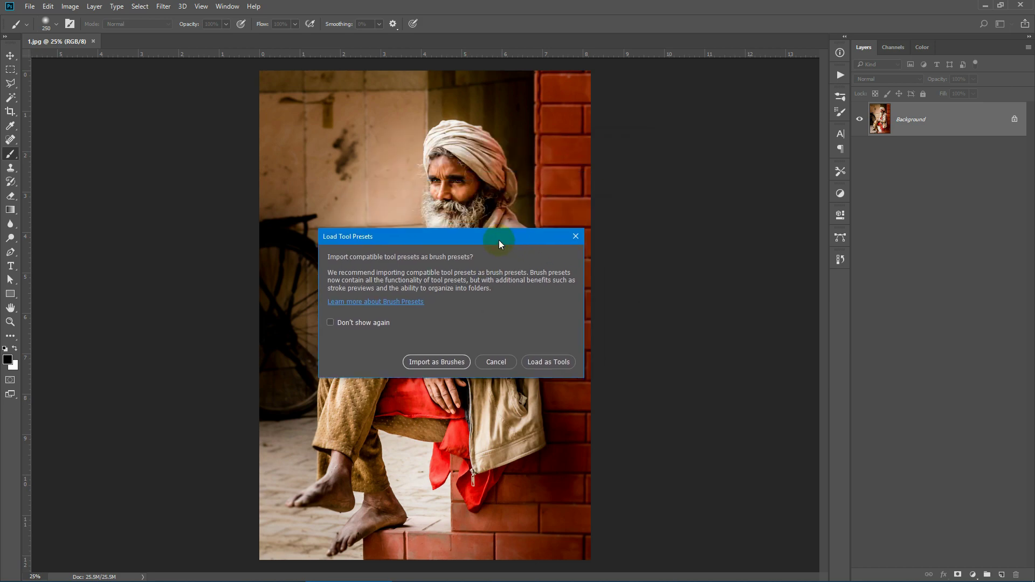
{"action": "left_click", "coordinate": [559, 363]}
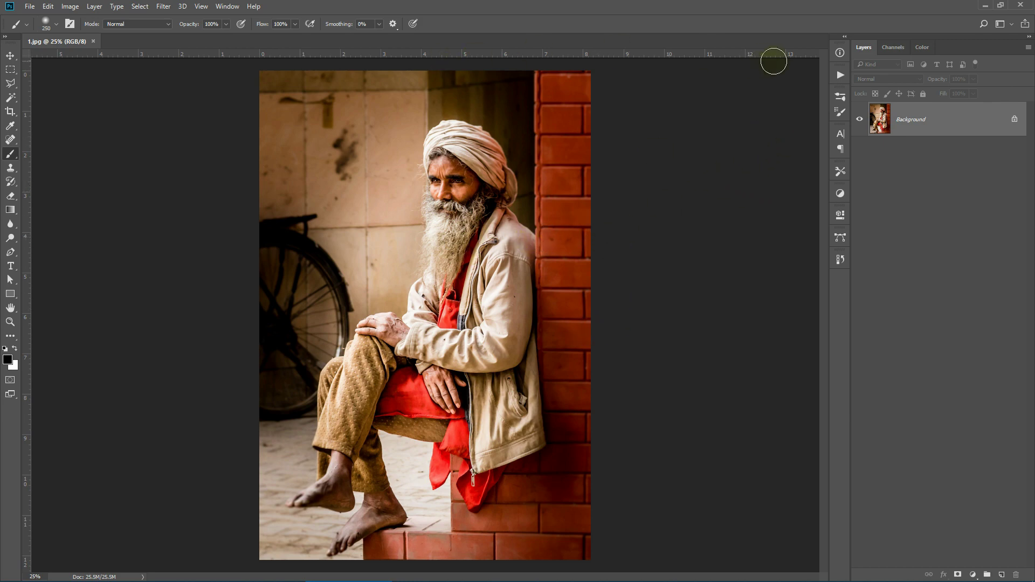
Step: Show the Actions panel via Window > Actions to reveal the Digital Art Photoshop Action set
{"action": "left_click", "coordinate": [227, 8]}
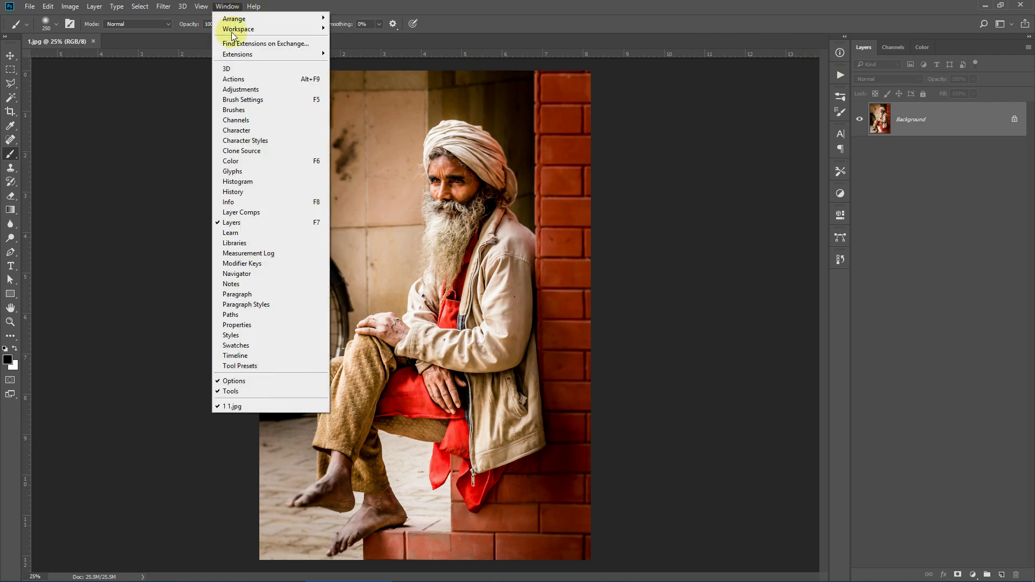
{"action": "left_click", "coordinate": [234, 78]}
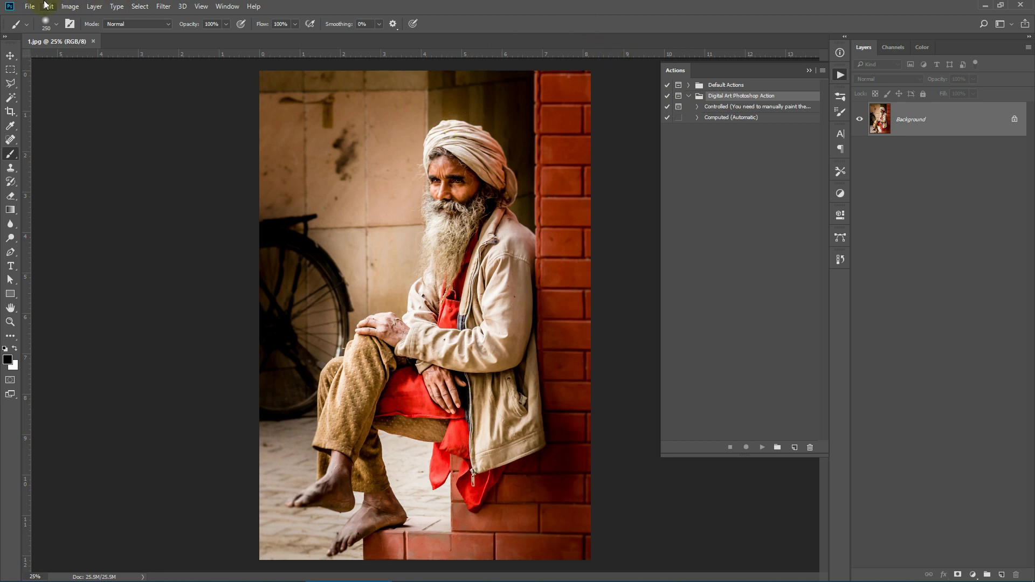
{"action": "left_click", "coordinate": [47, 6]}
{"action": "left_click", "coordinate": [68, 333]}
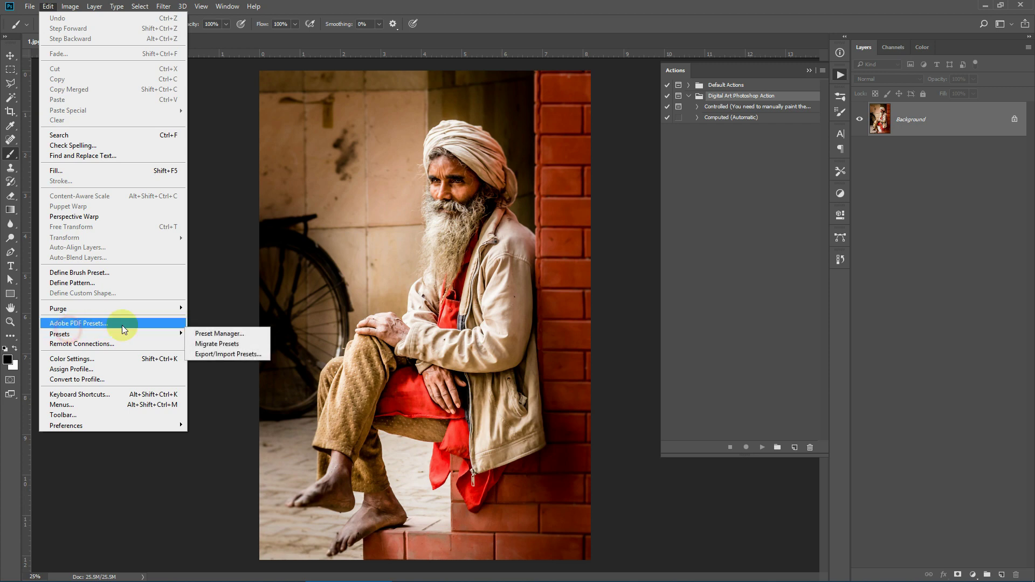
{"action": "left_click", "coordinate": [226, 333]}
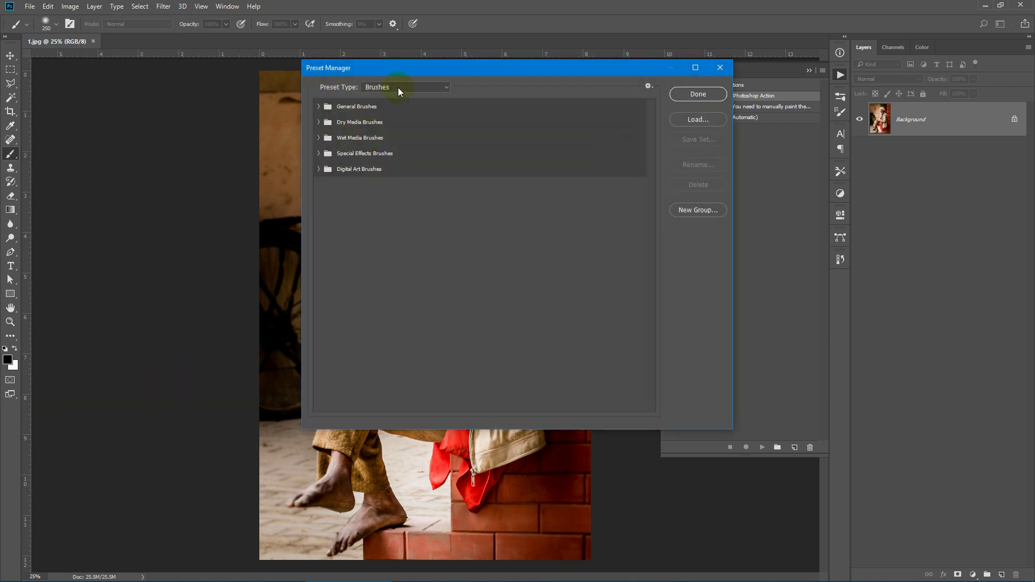
{"action": "left_click", "coordinate": [398, 87]}
{"action": "left_click", "coordinate": [397, 88]}
{"action": "left_click", "coordinate": [319, 169]}
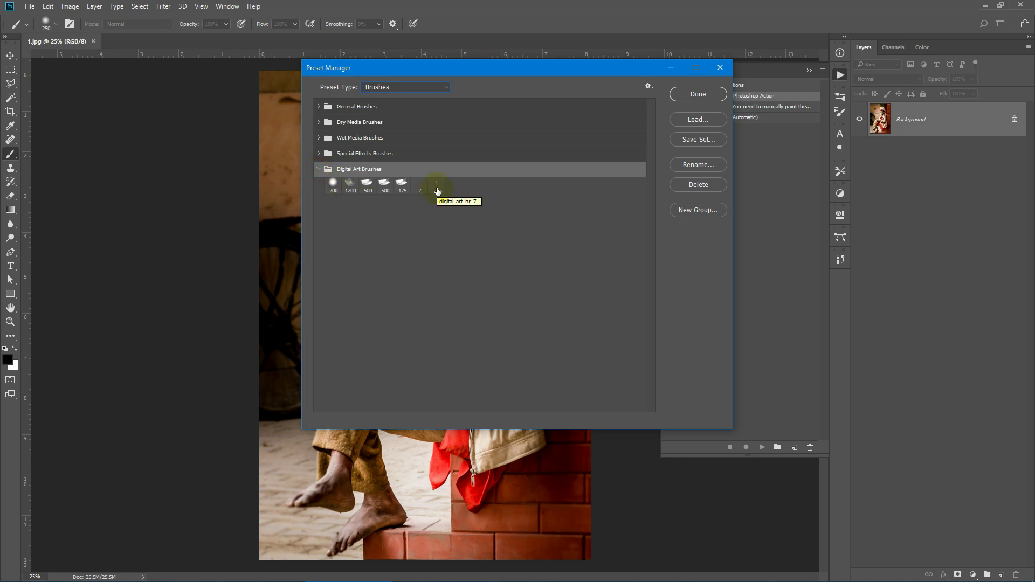
{"action": "left_click", "coordinate": [438, 87]}
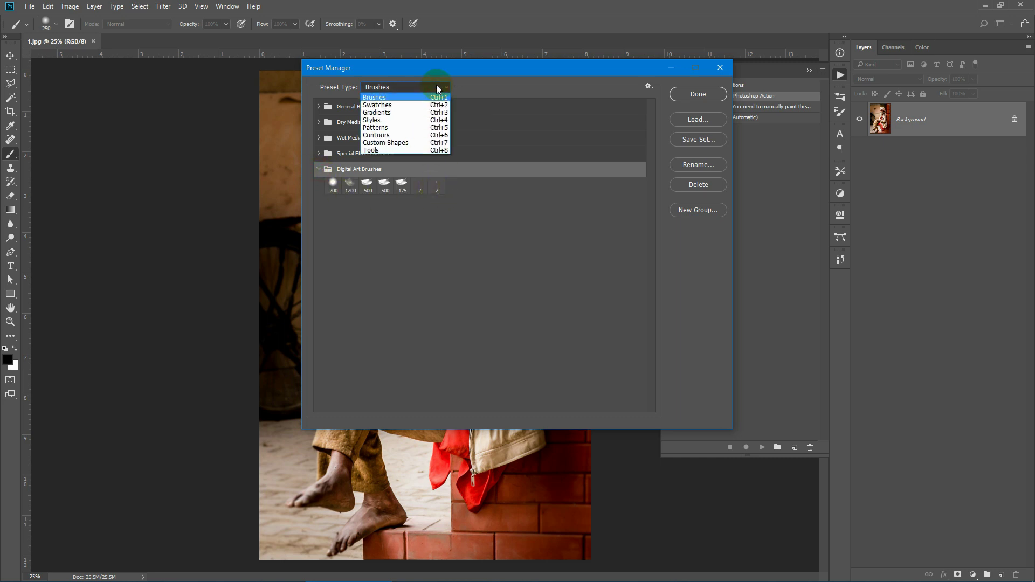
{"action": "left_click", "coordinate": [379, 128]}
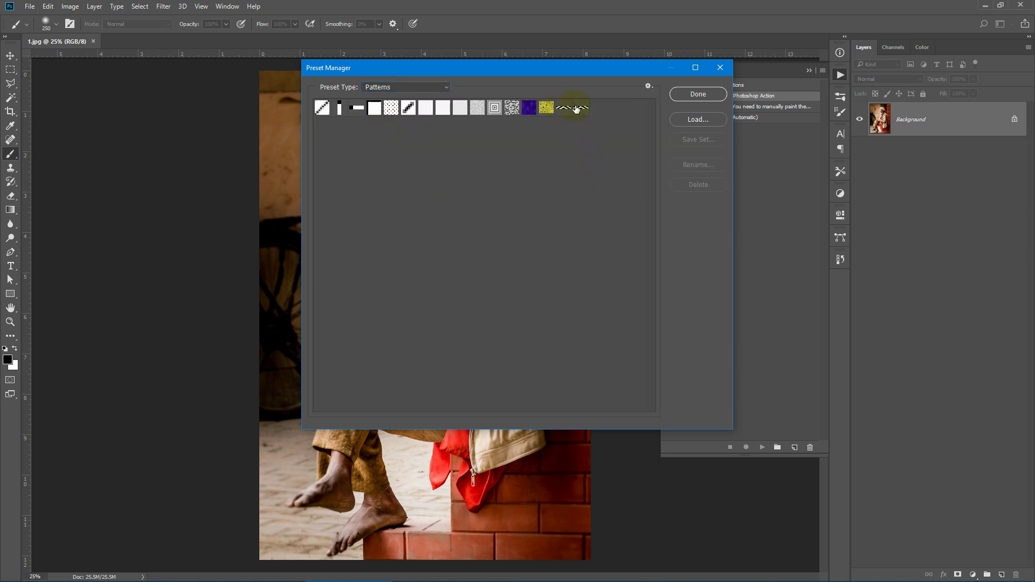
{"action": "left_click", "coordinate": [405, 88]}
{"action": "left_click", "coordinate": [384, 150]}
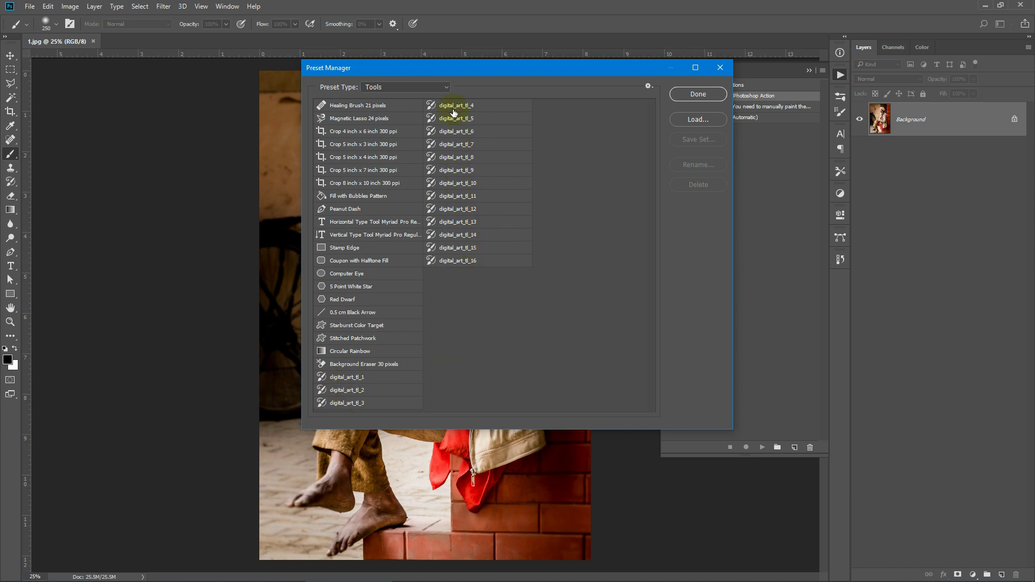
{"action": "left_click", "coordinate": [712, 94]}
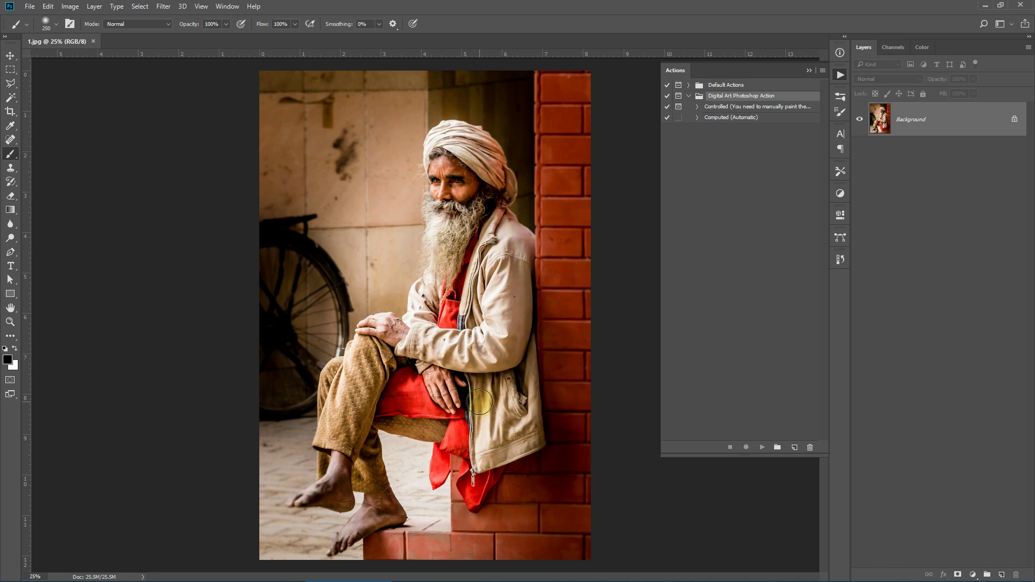
Step: Play the Controlled digital art action and move its paint-the-subject message aside
{"action": "left_click", "coordinate": [747, 107]}
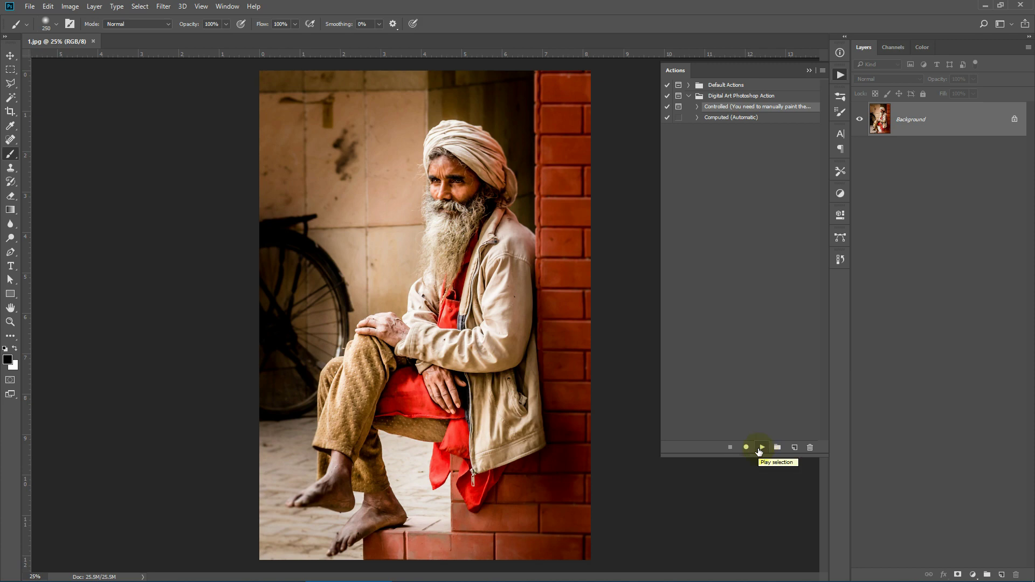
{"action": "left_click", "coordinate": [759, 449]}
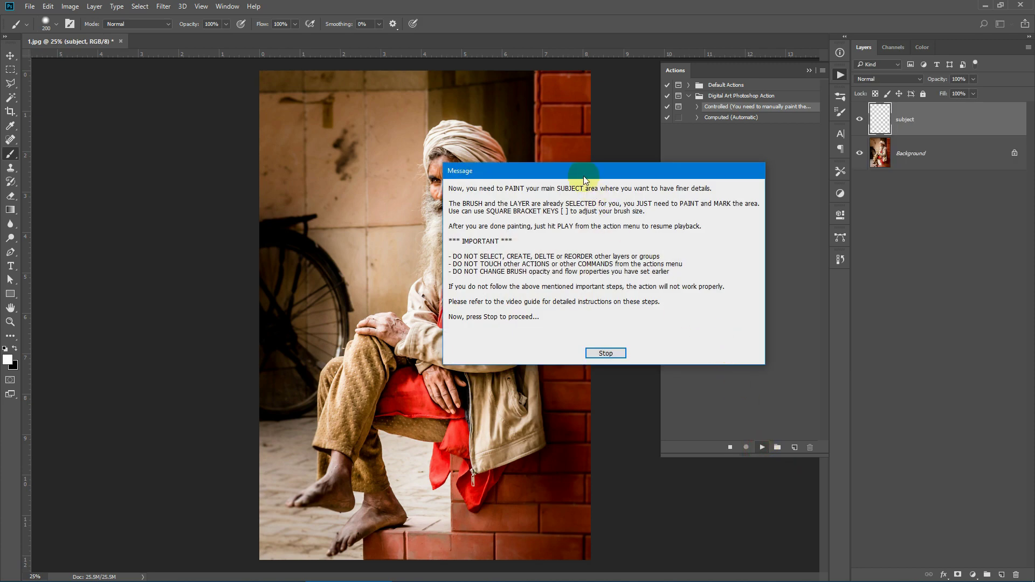
{"action": "left_click_drag", "start_coordinate": [583, 175], "coordinate": [590, 231]}
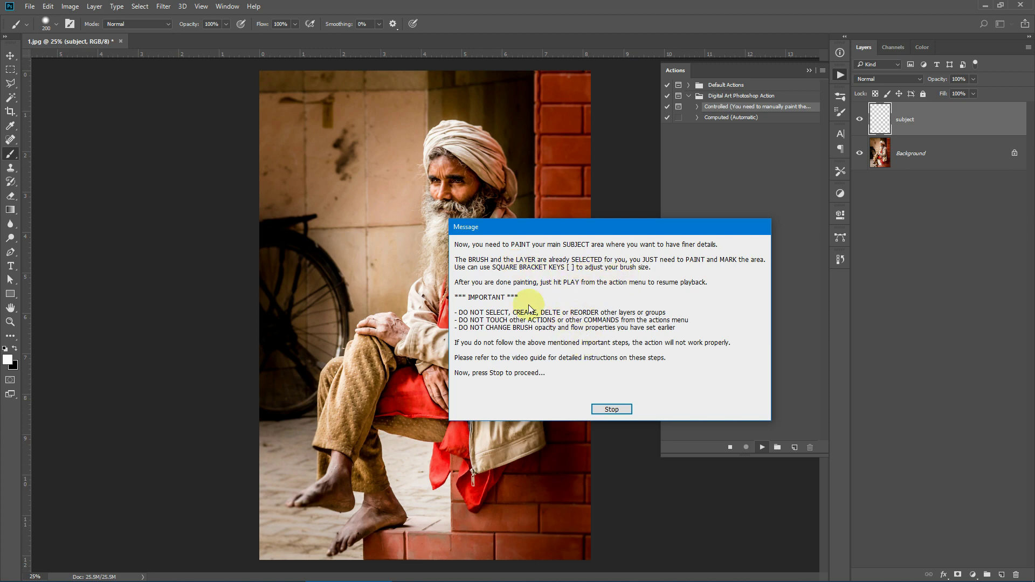
{"action": "left_click", "coordinate": [588, 228]}
{"action": "left_click_drag", "start_coordinate": [588, 229], "coordinate": [563, 206]}
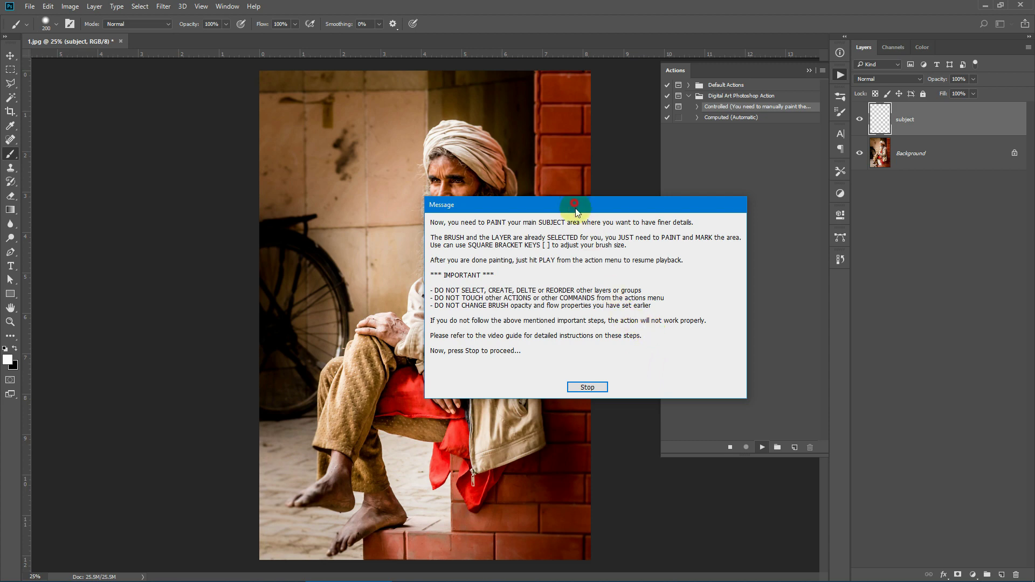
{"action": "left_click_drag", "start_coordinate": [574, 203], "coordinate": [583, 225]}
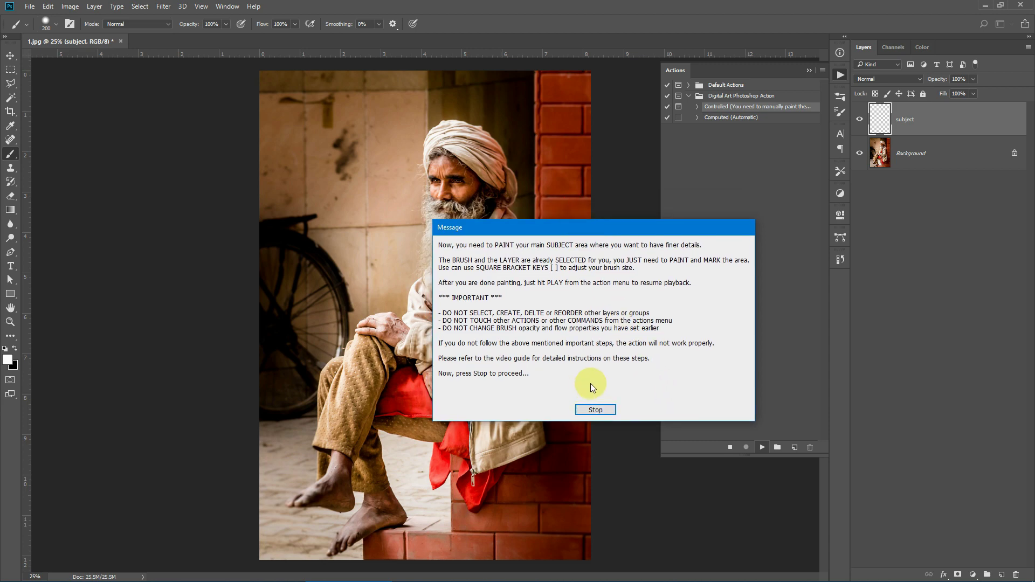
Step: Paint white over the man's face, torso, arm, cushion, legs and feet, resizing the brush as needed
{"action": "left_click", "coordinate": [587, 410]}
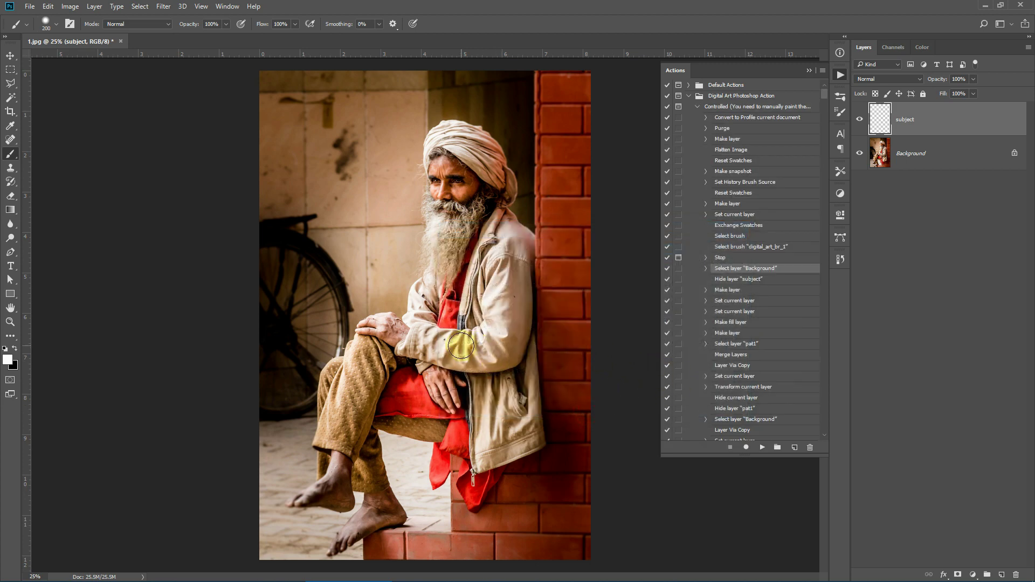
{"action": "mouse_move", "coordinate": [460, 345]}
{"action": "left_mouse_down"}
{"action": "mouse_move", "coordinate": [479, 280]}
{"action": "mouse_move", "coordinate": [435, 204]}
{"action": "mouse_move", "coordinate": [440, 131]}
{"action": "mouse_move", "coordinate": [480, 142]}
{"action": "mouse_move", "coordinate": [499, 183]}
{"action": "mouse_move", "coordinate": [458, 178]}
{"action": "mouse_move", "coordinate": [480, 248]}
{"action": "mouse_move", "coordinate": [464, 238]}
{"action": "mouse_move", "coordinate": [511, 231]}
{"action": "mouse_move", "coordinate": [531, 318]}
{"action": "mouse_move", "coordinate": [520, 361]}
{"action": "left_mouse_up"}
{"action": "mouse_move", "coordinate": [465, 292]}
{"action": "left_mouse_down"}
{"action": "mouse_move", "coordinate": [440, 238]}
{"action": "mouse_move", "coordinate": [420, 311]}
{"action": "mouse_move", "coordinate": [424, 291]}
{"action": "mouse_move", "coordinate": [425, 330]}
{"action": "mouse_move", "coordinate": [460, 283]}
{"action": "mouse_move", "coordinate": [508, 257]}
{"action": "mouse_move", "coordinate": [472, 217]}
{"action": "mouse_move", "coordinate": [446, 304]}
{"action": "mouse_move", "coordinate": [419, 336]}
{"action": "mouse_move", "coordinate": [367, 326]}
{"action": "mouse_move", "coordinate": [384, 327]}
{"action": "mouse_move", "coordinate": [359, 349]}
{"action": "mouse_move", "coordinate": [335, 430]}
{"action": "mouse_move", "coordinate": [340, 368]}
{"action": "mouse_move", "coordinate": [332, 385]}
{"action": "mouse_move", "coordinate": [327, 485]}
{"action": "mouse_move", "coordinate": [296, 504]}
{"action": "mouse_move", "coordinate": [340, 508]}
{"action": "mouse_move", "coordinate": [360, 486]}
{"action": "mouse_move", "coordinate": [371, 511]}
{"action": "mouse_move", "coordinate": [336, 547]}
{"action": "mouse_move", "coordinate": [394, 519]}
{"action": "left_mouse_up"}
{"action": "key", "text": "bracketleft"}
{"action": "key", "text": "bracketleft"}
{"action": "key", "text": "bracketleft"}
{"action": "key", "text": "bracketleft"}
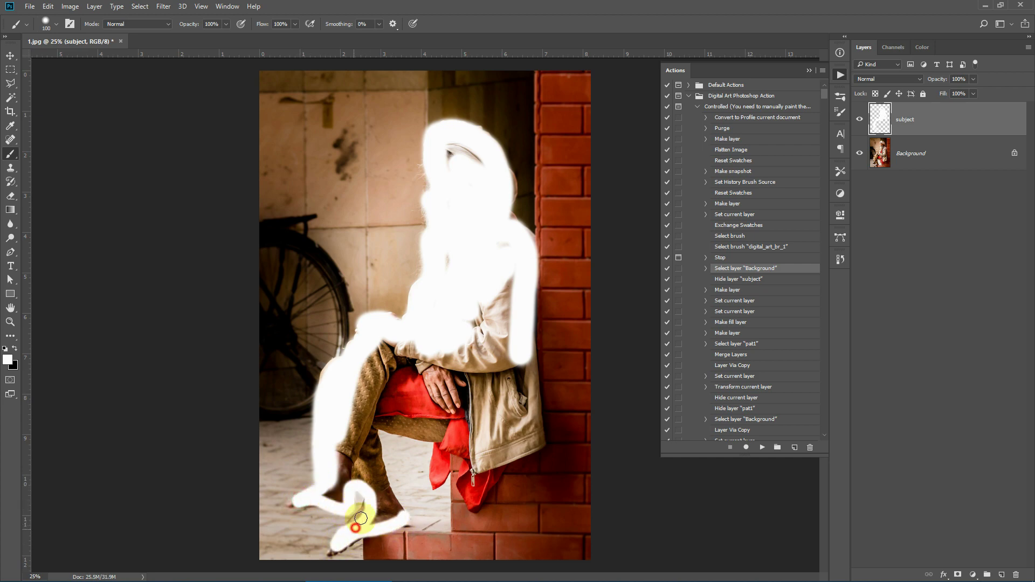
{"action": "key", "text": "bracketright"}
{"action": "key", "text": "bracketright"}
{"action": "mouse_move", "coordinate": [391, 353]}
{"action": "left_mouse_down"}
{"action": "mouse_move", "coordinate": [366, 434]}
{"action": "mouse_move", "coordinate": [394, 512]}
{"action": "mouse_move", "coordinate": [386, 517]}
{"action": "mouse_move", "coordinate": [358, 462]}
{"action": "mouse_move", "coordinate": [345, 467]}
{"action": "mouse_move", "coordinate": [354, 380]}
{"action": "mouse_move", "coordinate": [447, 390]}
{"action": "mouse_move", "coordinate": [376, 413]}
{"action": "mouse_move", "coordinate": [457, 430]}
{"action": "mouse_move", "coordinate": [368, 418]}
{"action": "mouse_move", "coordinate": [445, 443]}
{"action": "mouse_move", "coordinate": [438, 482]}
{"action": "mouse_move", "coordinate": [447, 447]}
{"action": "mouse_move", "coordinate": [470, 460]}
{"action": "mouse_move", "coordinate": [471, 502]}
{"action": "mouse_move", "coordinate": [539, 436]}
{"action": "left_mouse_up"}
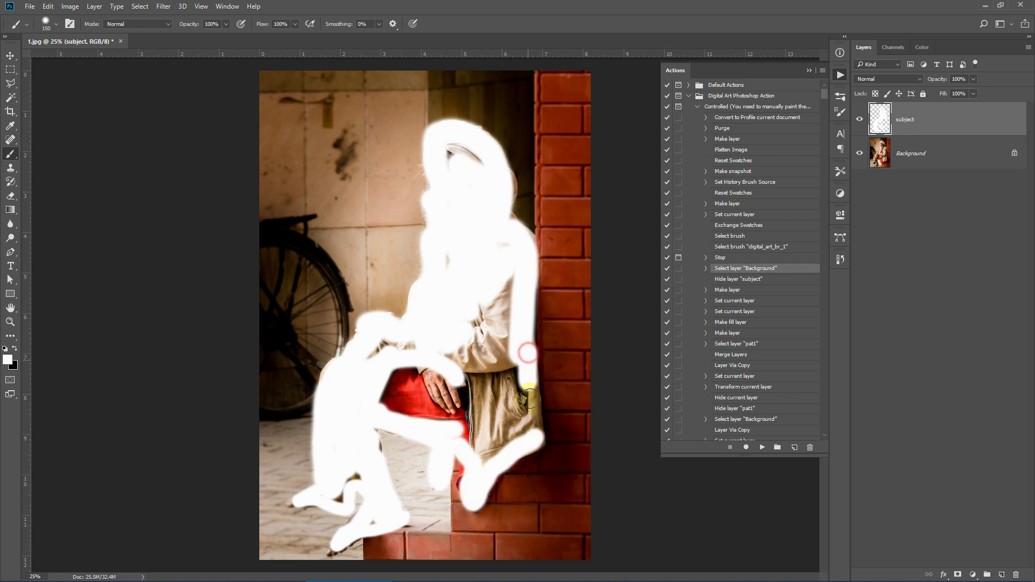
{"action": "mouse_move", "coordinate": [530, 403]}
{"action": "left_mouse_down"}
{"action": "mouse_move", "coordinate": [503, 335]}
{"action": "mouse_move", "coordinate": [504, 296]}
{"action": "left_mouse_up"}
{"action": "mouse_move", "coordinate": [439, 346]}
{"action": "left_mouse_down"}
{"action": "mouse_move", "coordinate": [391, 381]}
{"action": "mouse_move", "coordinate": [408, 391]}
{"action": "mouse_move", "coordinate": [401, 409]}
{"action": "mouse_move", "coordinate": [463, 412]}
{"action": "mouse_move", "coordinate": [389, 340]}
{"action": "mouse_move", "coordinate": [420, 370]}
{"action": "mouse_move", "coordinate": [449, 333]}
{"action": "mouse_move", "coordinate": [486, 355]}
{"action": "mouse_move", "coordinate": [484, 332]}
{"action": "mouse_move", "coordinate": [463, 327]}
{"action": "mouse_move", "coordinate": [498, 312]}
{"action": "mouse_move", "coordinate": [503, 351]}
{"action": "mouse_move", "coordinate": [482, 441]}
{"action": "mouse_move", "coordinate": [473, 393]}
{"action": "mouse_move", "coordinate": [466, 440]}
{"action": "mouse_move", "coordinate": [473, 451]}
{"action": "mouse_move", "coordinate": [469, 415]}
{"action": "mouse_move", "coordinate": [500, 430]}
{"action": "mouse_move", "coordinate": [500, 445]}
{"action": "mouse_move", "coordinate": [513, 367]}
{"action": "mouse_move", "coordinate": [480, 382]}
{"action": "mouse_move", "coordinate": [514, 419]}
{"action": "mouse_move", "coordinate": [496, 453]}
{"action": "mouse_move", "coordinate": [462, 360]}
{"action": "mouse_move", "coordinate": [342, 439]}
{"action": "mouse_move", "coordinate": [335, 493]}
{"action": "mouse_move", "coordinate": [359, 463]}
{"action": "mouse_move", "coordinate": [359, 477]}
{"action": "mouse_move", "coordinate": [370, 371]}
{"action": "mouse_move", "coordinate": [480, 216]}
{"action": "mouse_move", "coordinate": [457, 152]}
{"action": "left_mouse_up"}
{"action": "mouse_move", "coordinate": [497, 214]}
{"action": "left_mouse_down"}
{"action": "mouse_move", "coordinate": [494, 261]}
{"action": "mouse_move", "coordinate": [481, 282]}
{"action": "mouse_move", "coordinate": [420, 296]}
{"action": "mouse_move", "coordinate": [427, 286]}
{"action": "mouse_move", "coordinate": [486, 320]}
{"action": "mouse_move", "coordinate": [474, 293]}
{"action": "left_mouse_up"}
{"action": "left_click", "coordinate": [381, 351]}
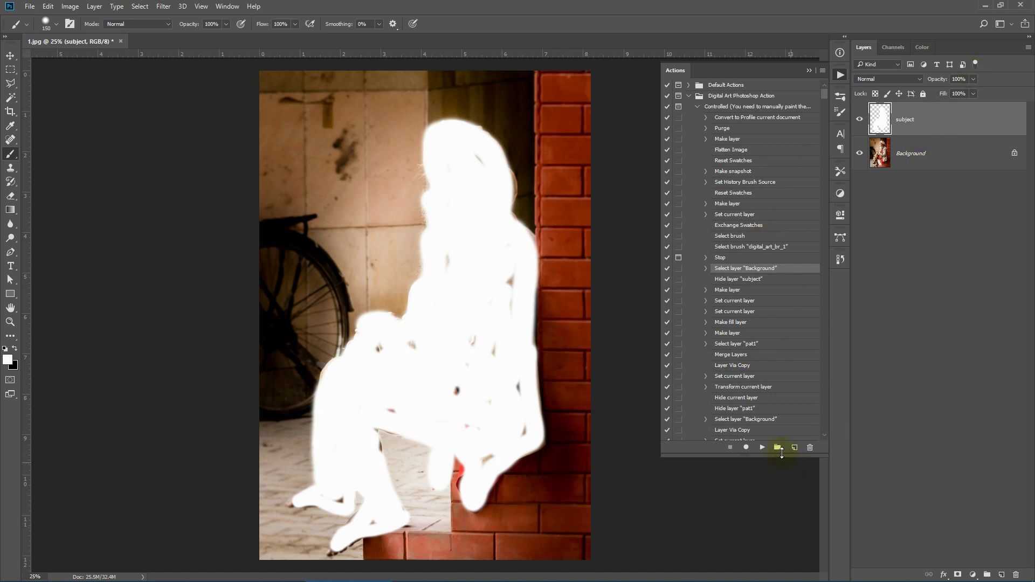
Step: Resume the Controlled action to build the Digital Art group of colour, texture and background layers
{"action": "left_click", "coordinate": [762, 448]}
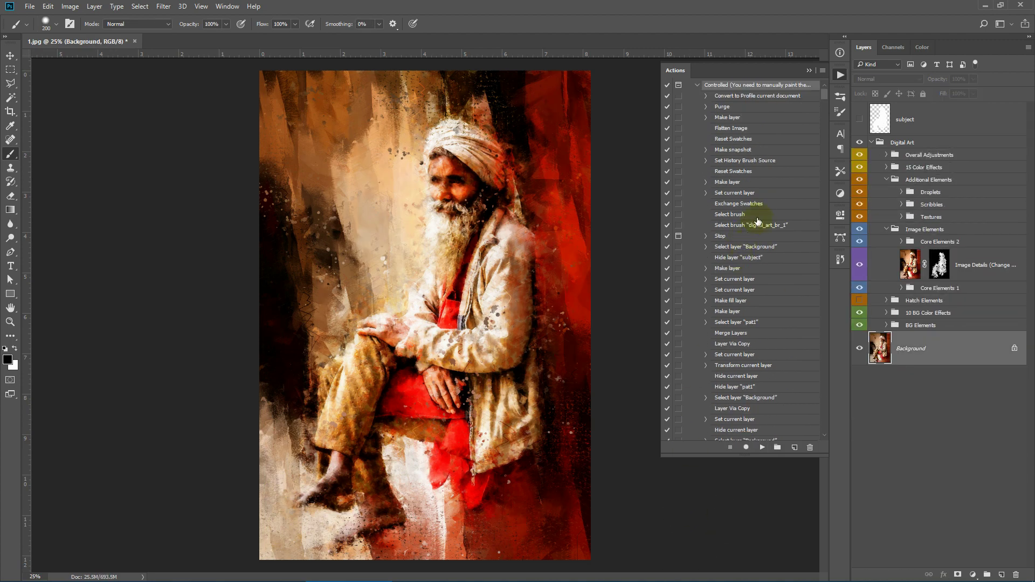
Step: Close the Actions panel and zoom the artwork to 100% on the man's face
{"action": "left_click", "coordinate": [808, 71]}
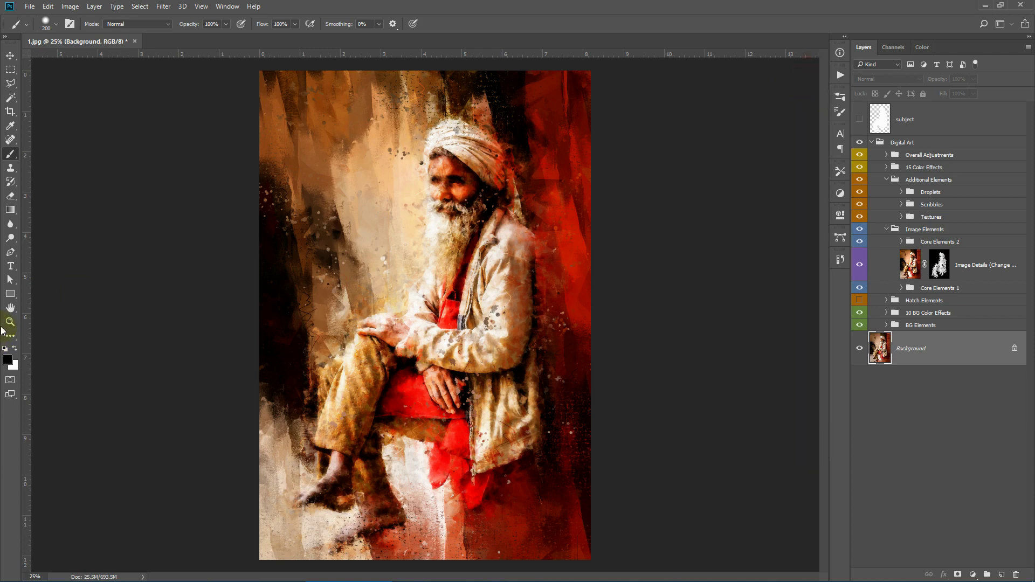
{"action": "left_click", "coordinate": [9, 322]}
{"action": "left_click", "coordinate": [477, 182]}
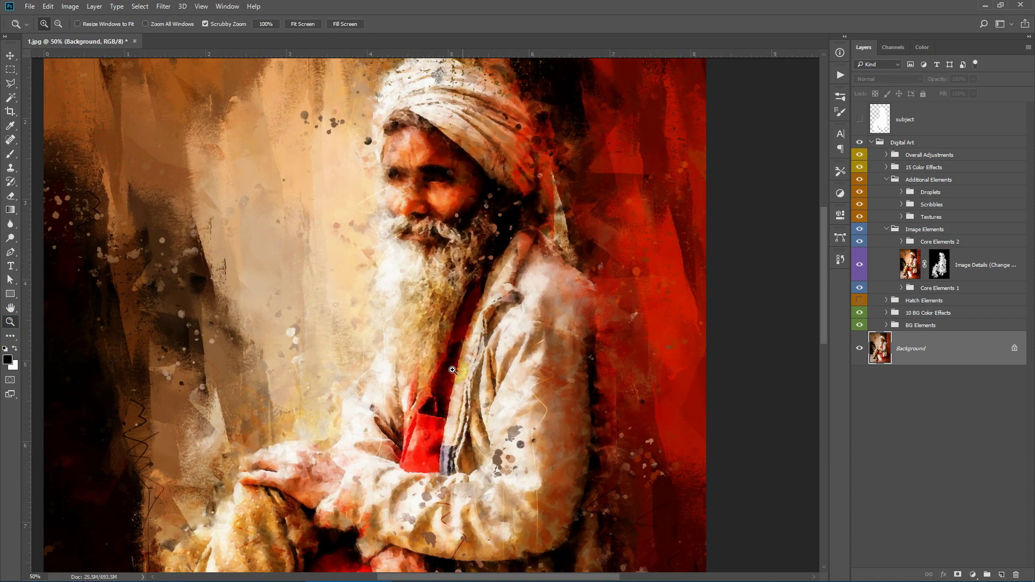
{"action": "left_click", "coordinate": [345, 200]}
{"action": "left_click", "coordinate": [266, 28]}
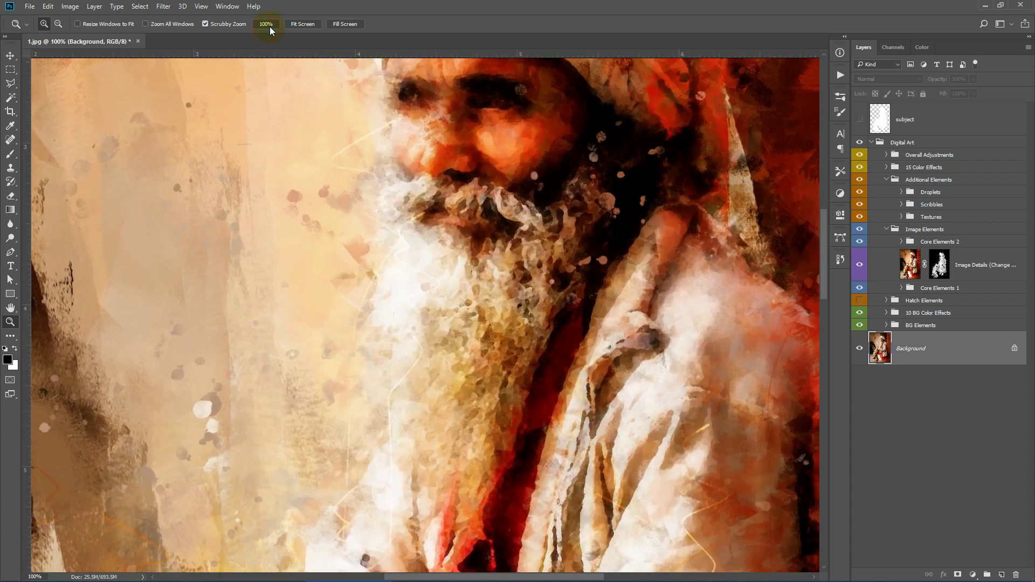
Step: Pan across the artwork from the beard down through the shirt, hand, legs and feet
{"action": "left_click", "coordinate": [10, 308]}
{"action": "left_click_drag", "start_coordinate": [352, 162], "coordinate": [763, 503]}
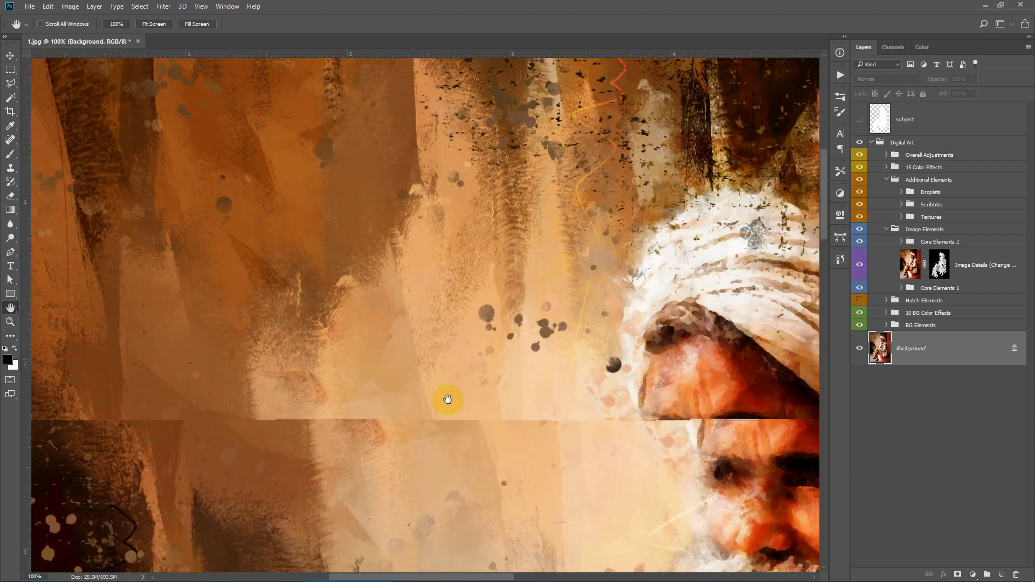
{"action": "left_click_drag", "start_coordinate": [447, 399], "coordinate": [198, 186]}
{"action": "left_click_drag", "start_coordinate": [679, 496], "coordinate": [421, 377]}
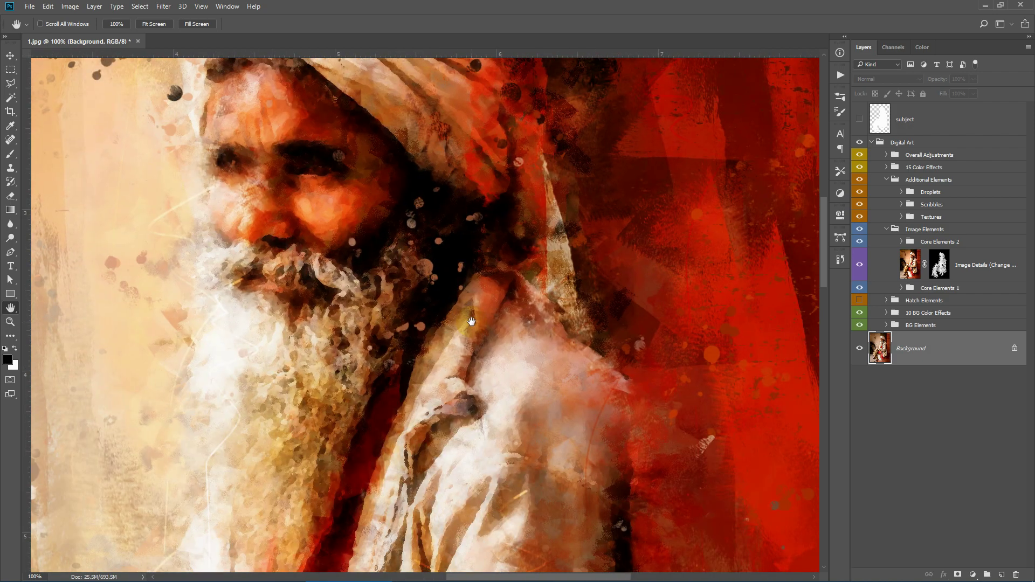
{"action": "left_click_drag", "start_coordinate": [620, 376], "coordinate": [611, 332]}
{"action": "left_click_drag", "start_coordinate": [390, 452], "coordinate": [491, 196]}
{"action": "left_click_drag", "start_coordinate": [391, 387], "coordinate": [507, 280]}
{"action": "left_click_drag", "start_coordinate": [502, 566], "coordinate": [521, 372]}
{"action": "left_click_drag", "start_coordinate": [399, 539], "coordinate": [529, 291]}
{"action": "left_click_drag", "start_coordinate": [404, 399], "coordinate": [404, 303]}
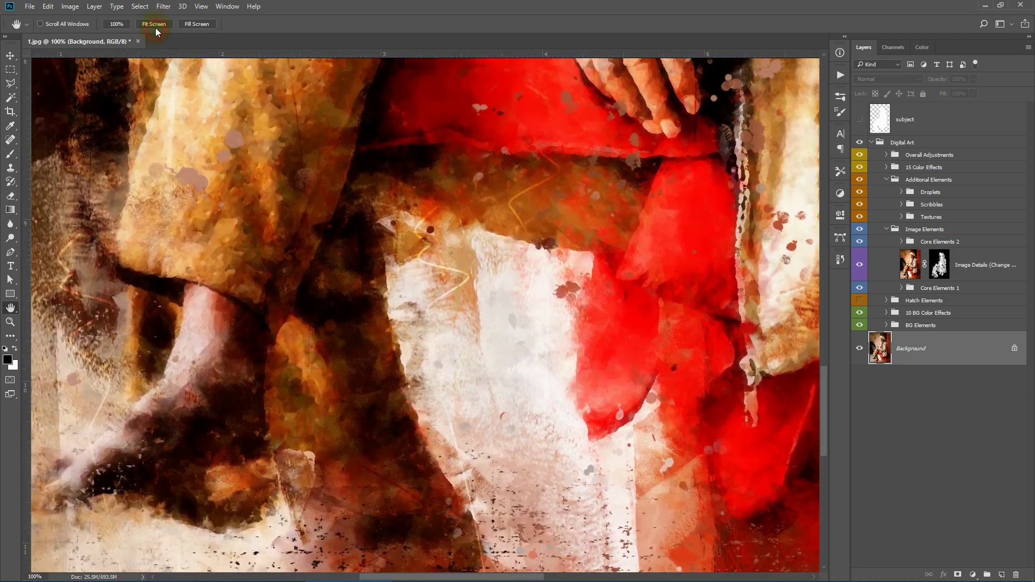
Step: Fit the whole portrait in the window and zoom in once to 33.3%
{"action": "left_click", "coordinate": [155, 24]}
{"action": "left_click", "coordinate": [13, 325]}
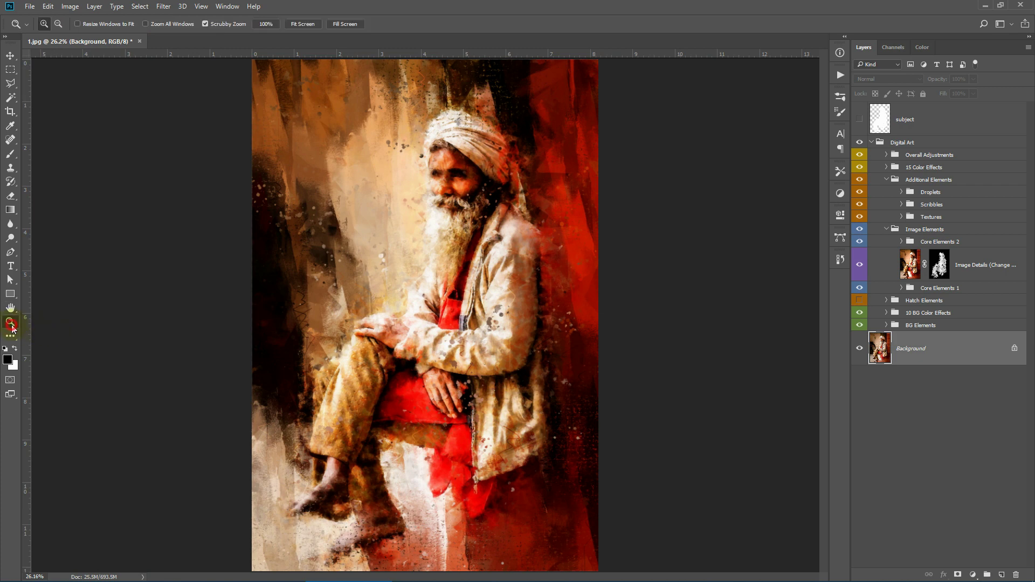
{"action": "left_click", "coordinate": [498, 262]}
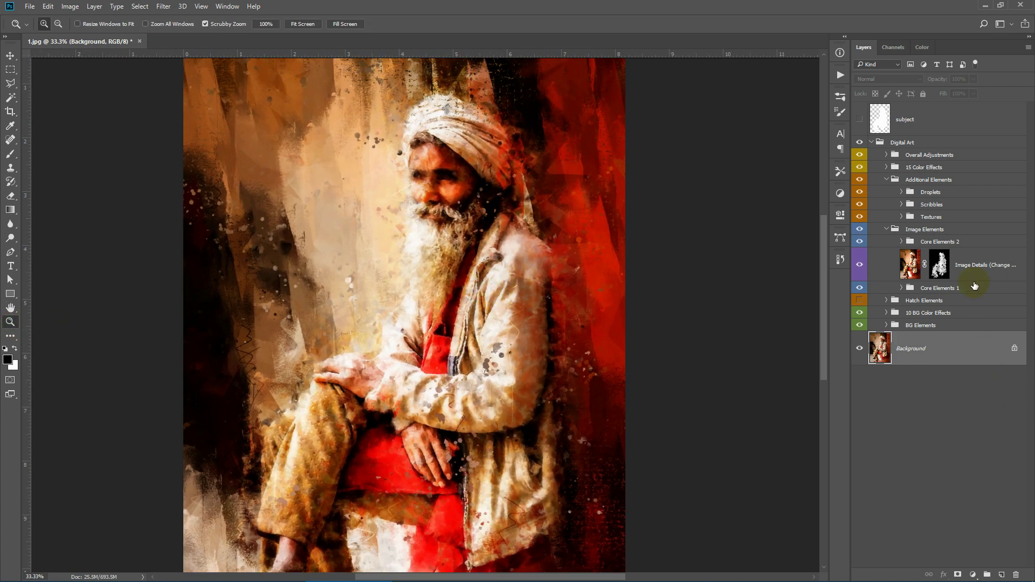
{"action": "left_click", "coordinate": [951, 325]}
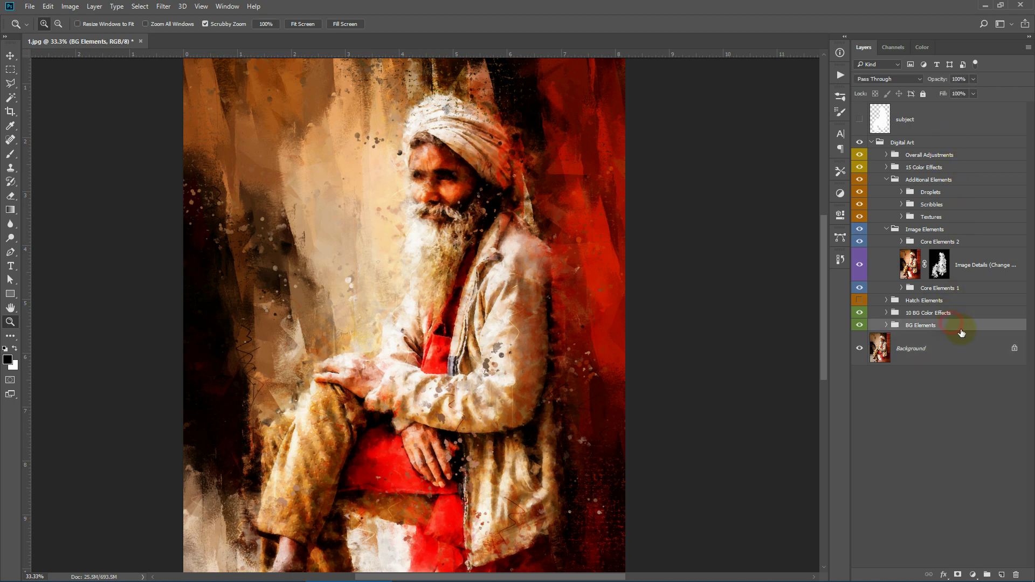
{"action": "left_click", "coordinate": [886, 326]}
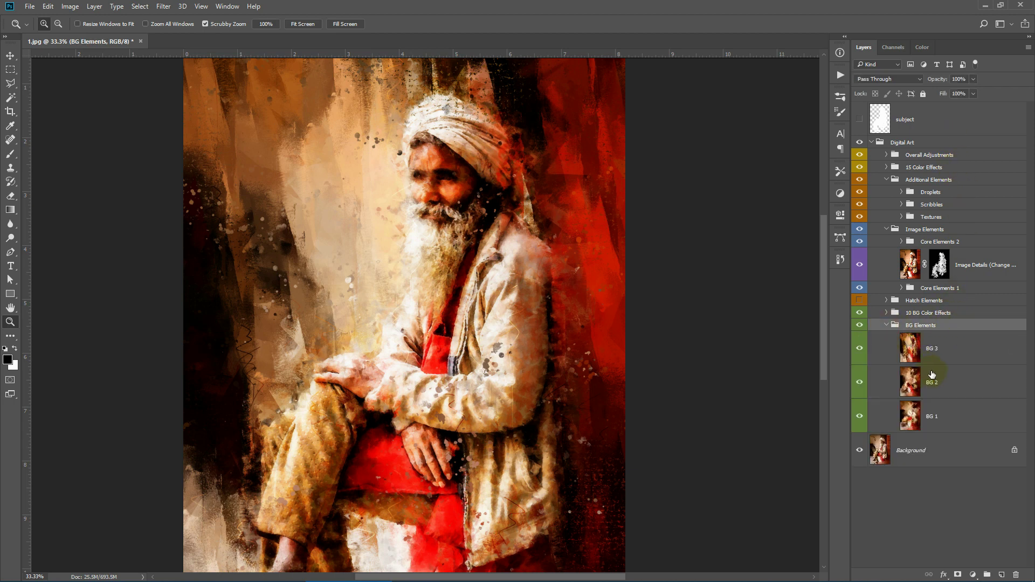
{"action": "left_click", "coordinate": [957, 355]}
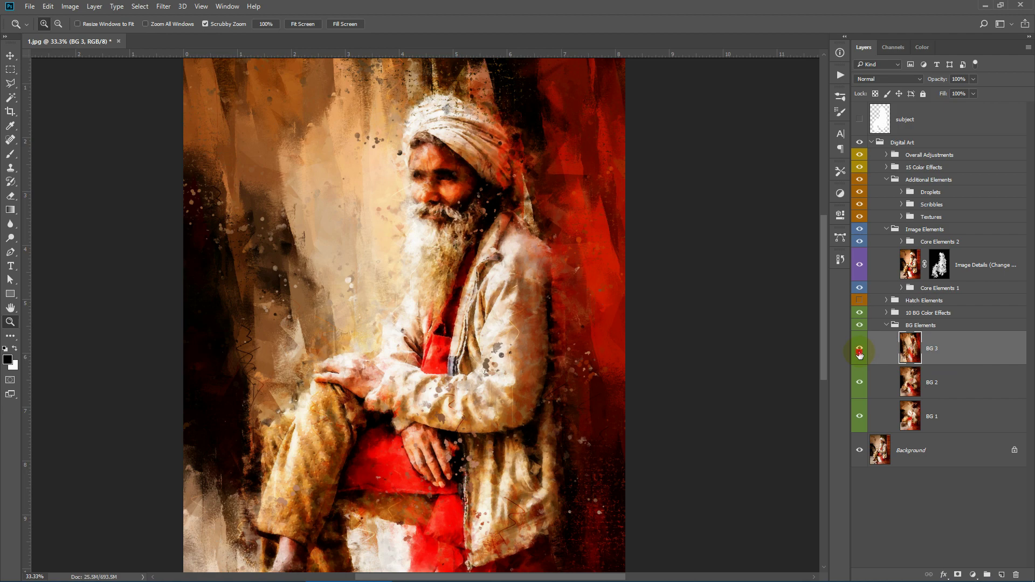
{"action": "left_click", "coordinate": [859, 353]}
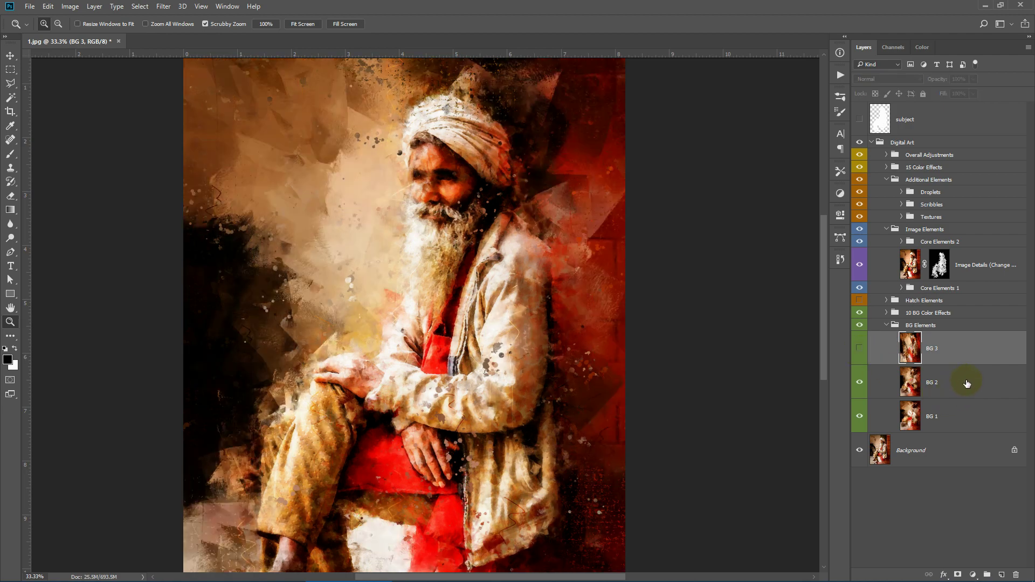
{"action": "left_click", "coordinate": [858, 383]}
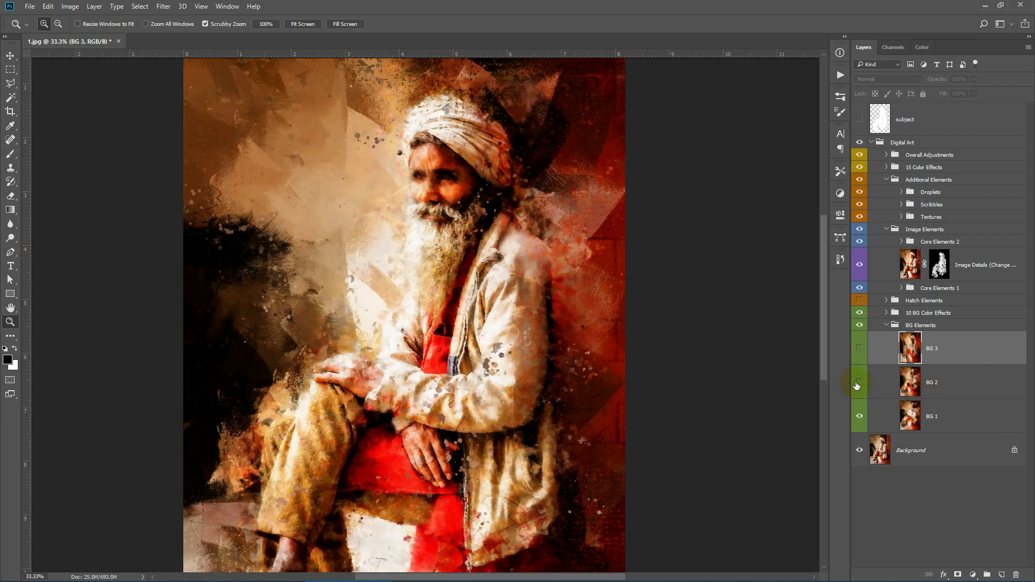
{"action": "left_click", "coordinate": [860, 383]}
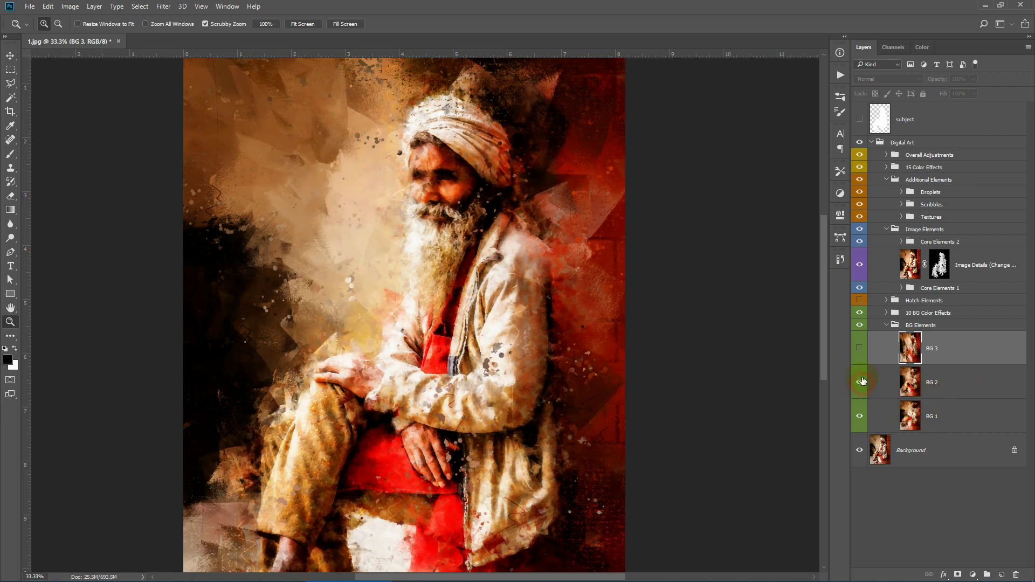
{"action": "left_click", "coordinate": [860, 349]}
{"action": "left_click", "coordinate": [887, 325]}
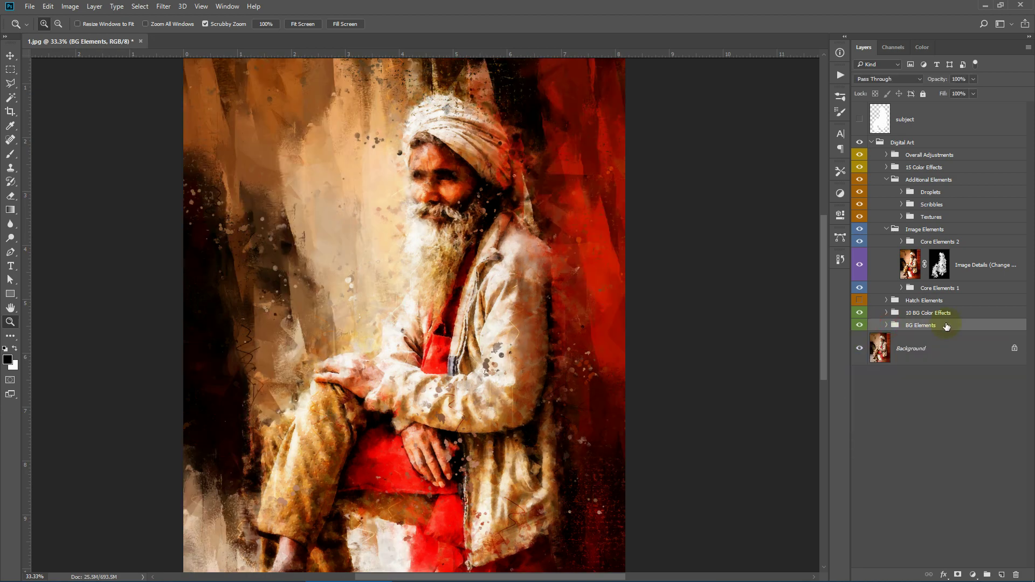
{"action": "left_click", "coordinate": [964, 313]}
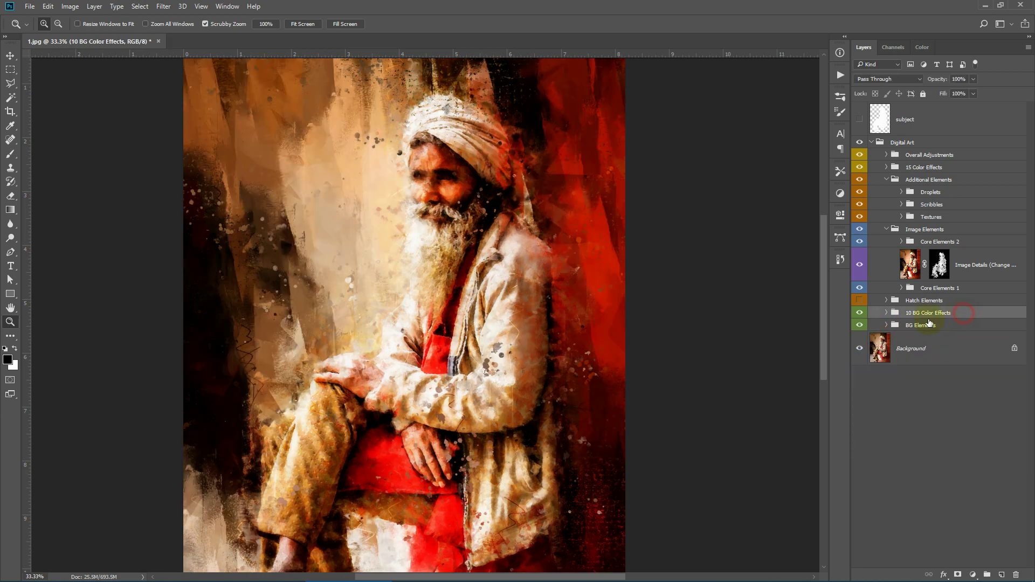
{"action": "left_click", "coordinate": [887, 313]}
{"action": "scroll", "coordinate": [931, 323], "scroll_direction": "down", "scroll_amount": 5}
{"action": "left_click", "coordinate": [860, 506]}
{"action": "left_click", "coordinate": [860, 506]}
{"action": "left_click", "coordinate": [858, 470]}
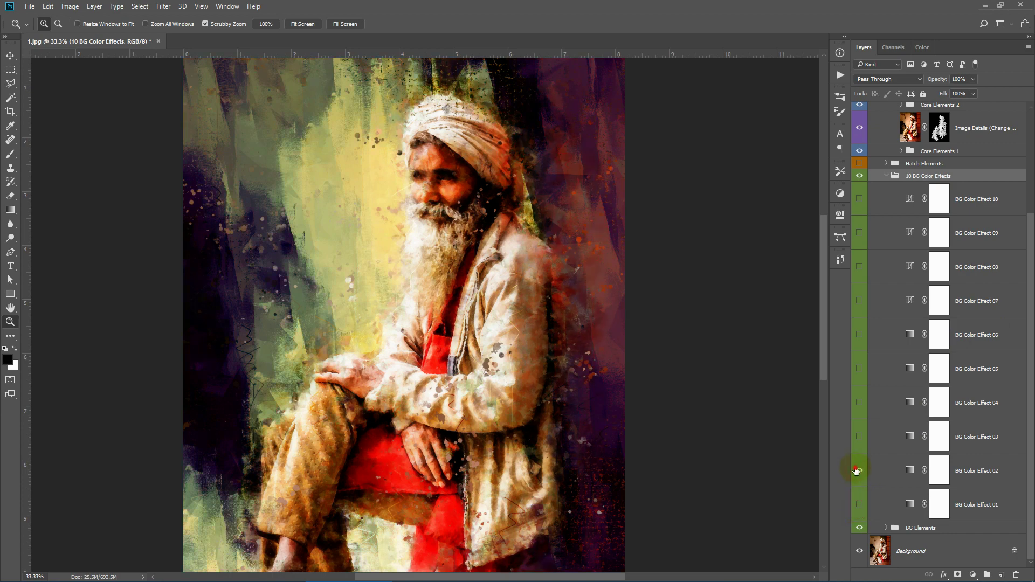
{"action": "left_click", "coordinate": [858, 471]}
{"action": "left_click", "coordinate": [859, 437]}
{"action": "left_click", "coordinate": [859, 437]}
{"action": "left_click", "coordinate": [858, 403]}
{"action": "left_click", "coordinate": [859, 402]}
{"action": "left_click", "coordinate": [859, 369]}
{"action": "left_click", "coordinate": [859, 369]}
{"action": "left_click", "coordinate": [858, 335]}
{"action": "left_click", "coordinate": [859, 335]}
{"action": "left_click", "coordinate": [859, 301]}
{"action": "left_click", "coordinate": [859, 267]}
{"action": "left_click", "coordinate": [858, 267]}
{"action": "left_click", "coordinate": [859, 233]}
{"action": "left_click", "coordinate": [859, 233]}
{"action": "left_click", "coordinate": [859, 199]}
{"action": "left_click", "coordinate": [886, 175]}
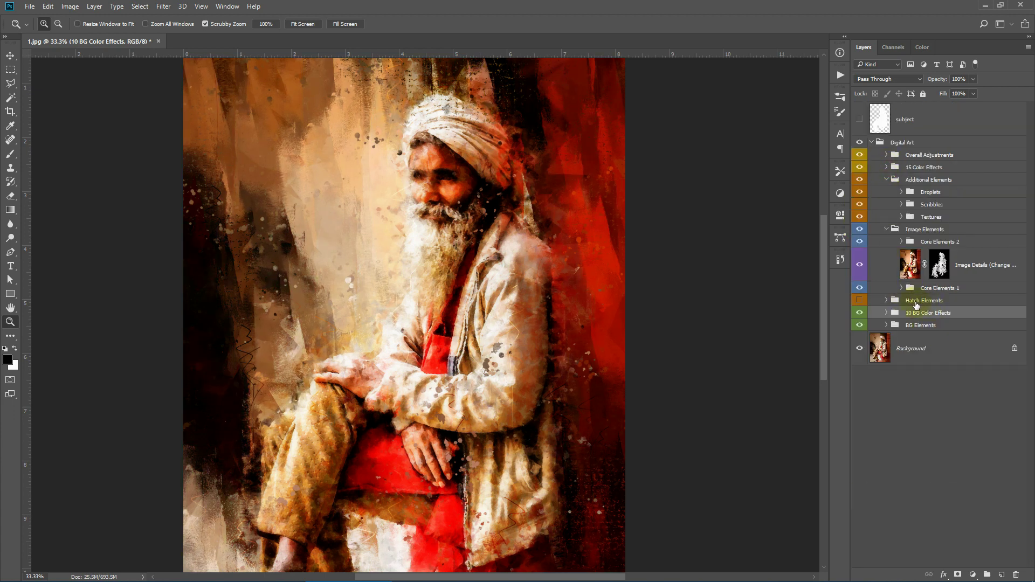
Step: Turn on Hatch Elements and zoom in to inspect the hatch lines over the portrait
{"action": "left_click", "coordinate": [860, 300]}
{"action": "left_click", "coordinate": [342, 252]}
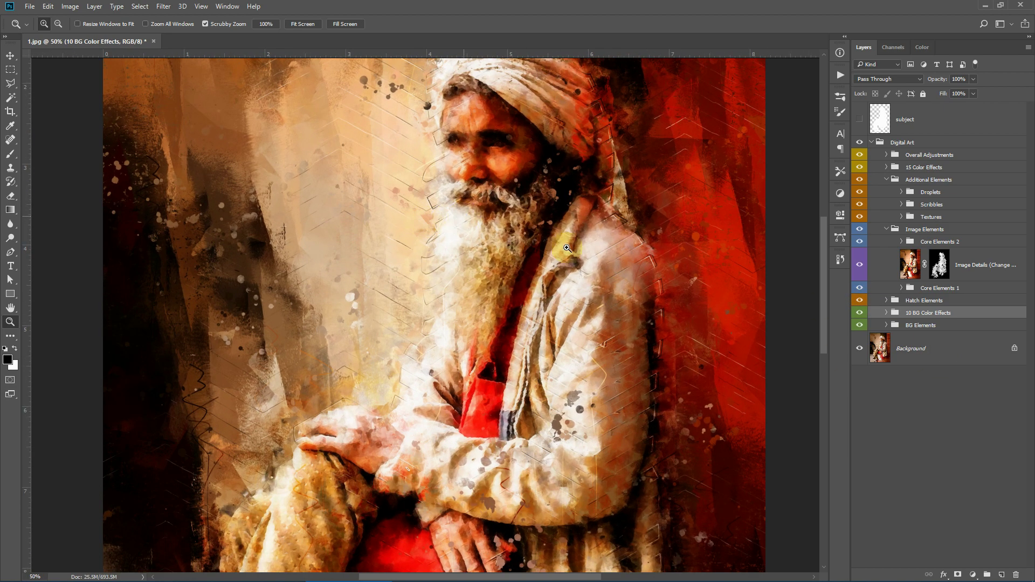
{"action": "scroll", "coordinate": [665, 266], "scroll_direction": "up", "scroll_amount": 3}
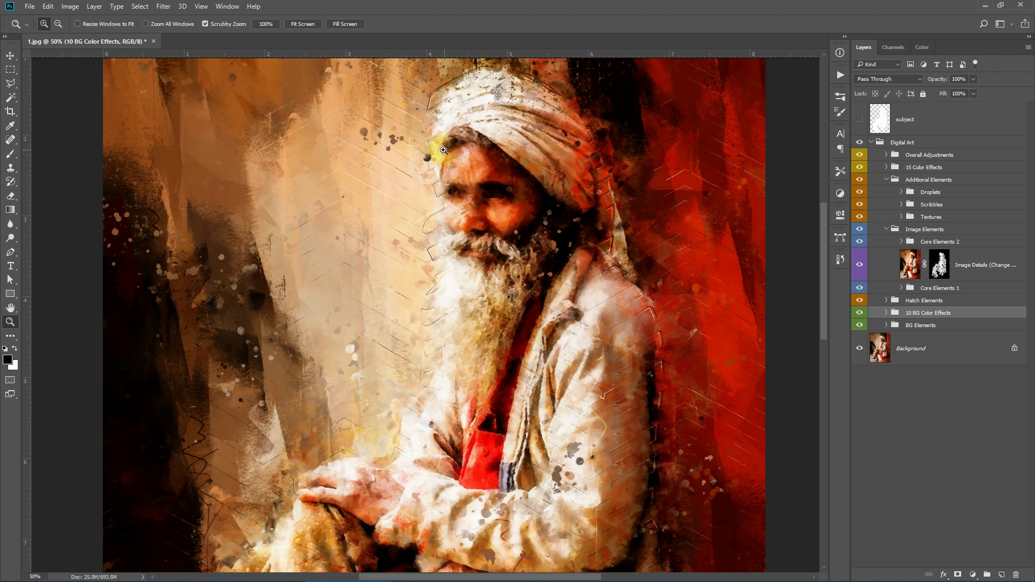
{"action": "left_click", "coordinate": [300, 25]}
{"action": "left_click", "coordinate": [464, 202]}
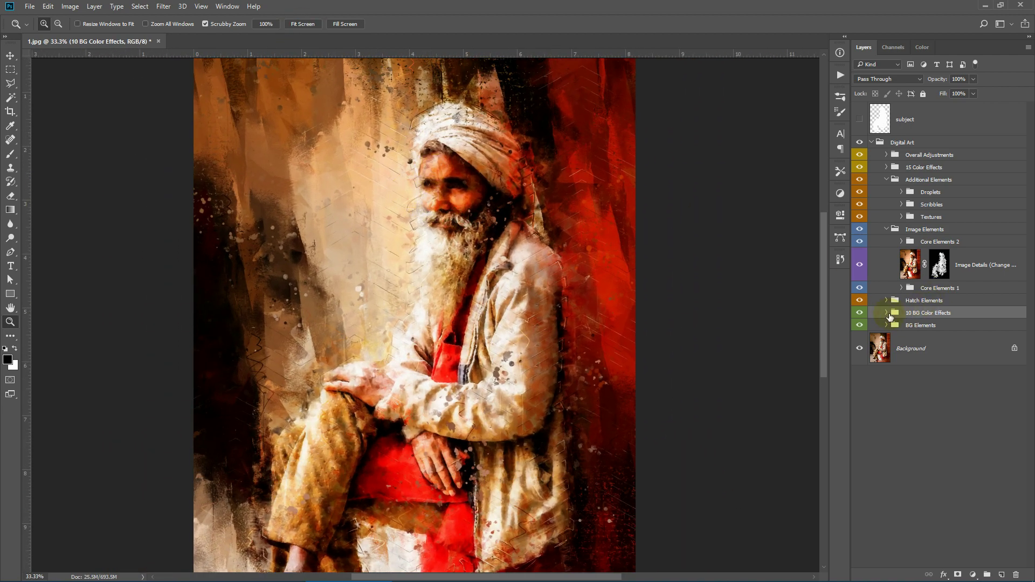
Step: Expand Hatch Elements, toggle Hatch Image visibility to compare, then collapse the group
{"action": "left_click", "coordinate": [885, 301]}
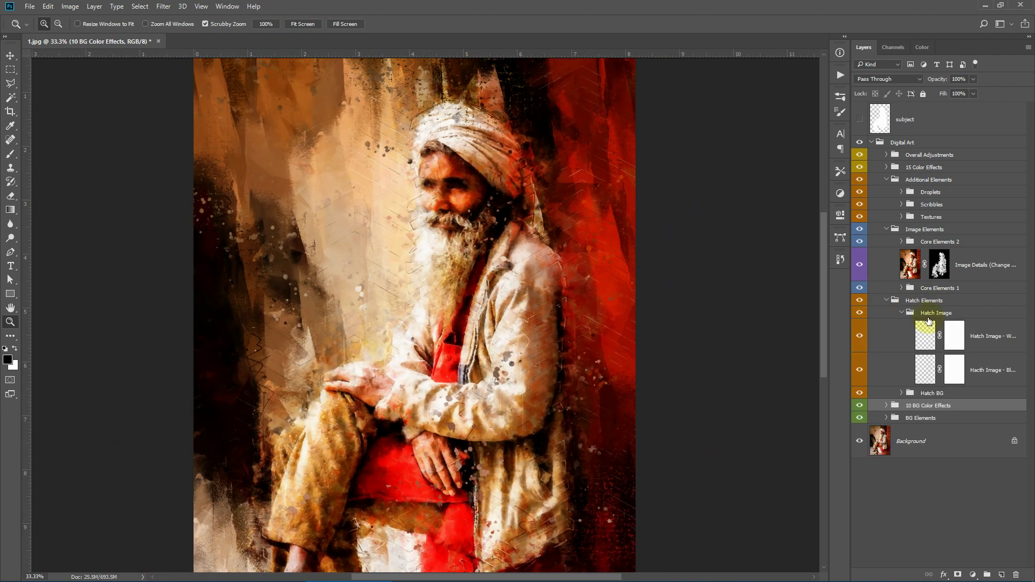
{"action": "left_click", "coordinate": [901, 313]}
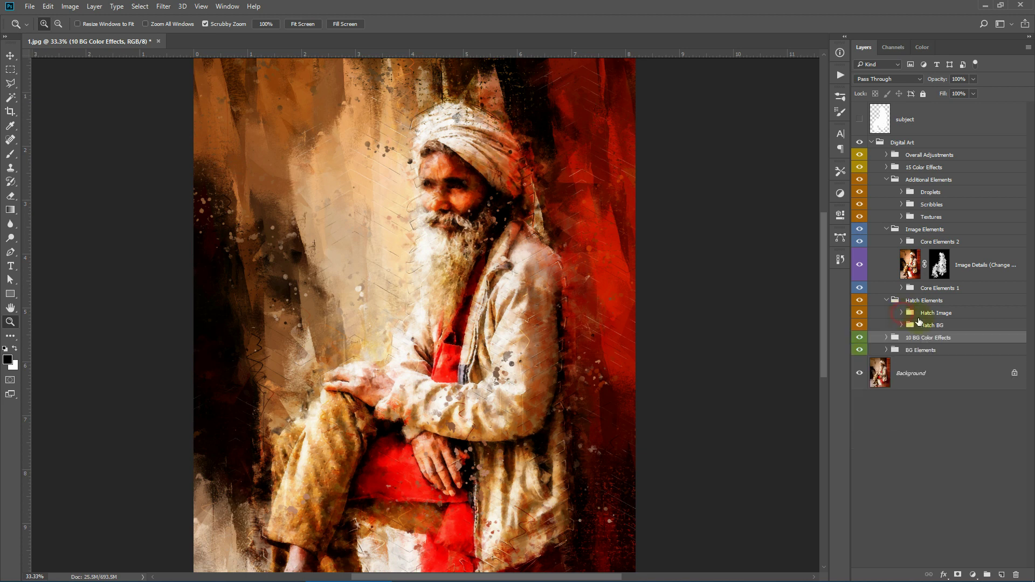
{"action": "left_click", "coordinate": [859, 315]}
{"action": "left_click", "coordinate": [859, 314]}
{"action": "left_click", "coordinate": [859, 315]}
{"action": "left_click", "coordinate": [886, 301]}
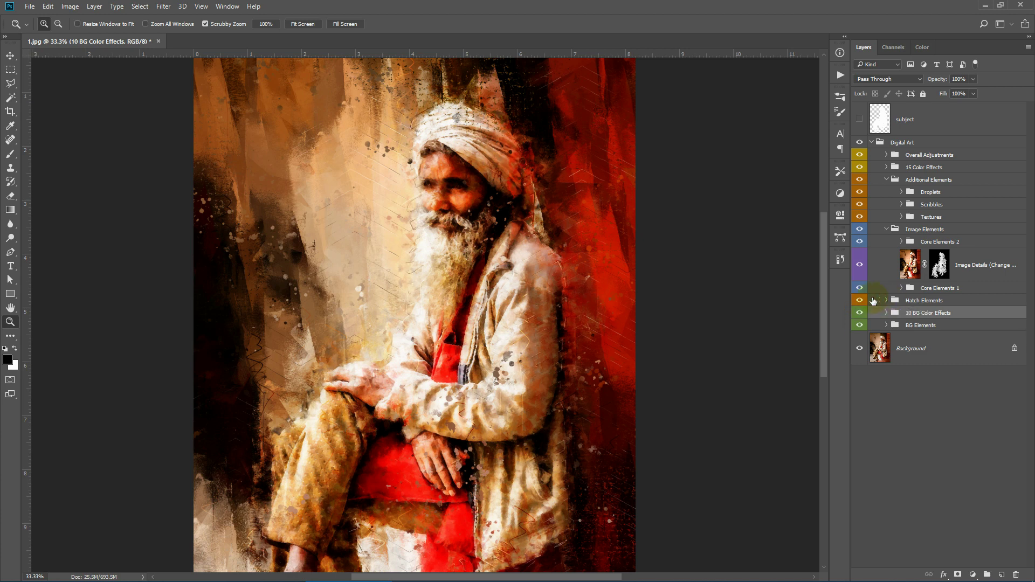
{"action": "left_click", "coordinate": [913, 231]}
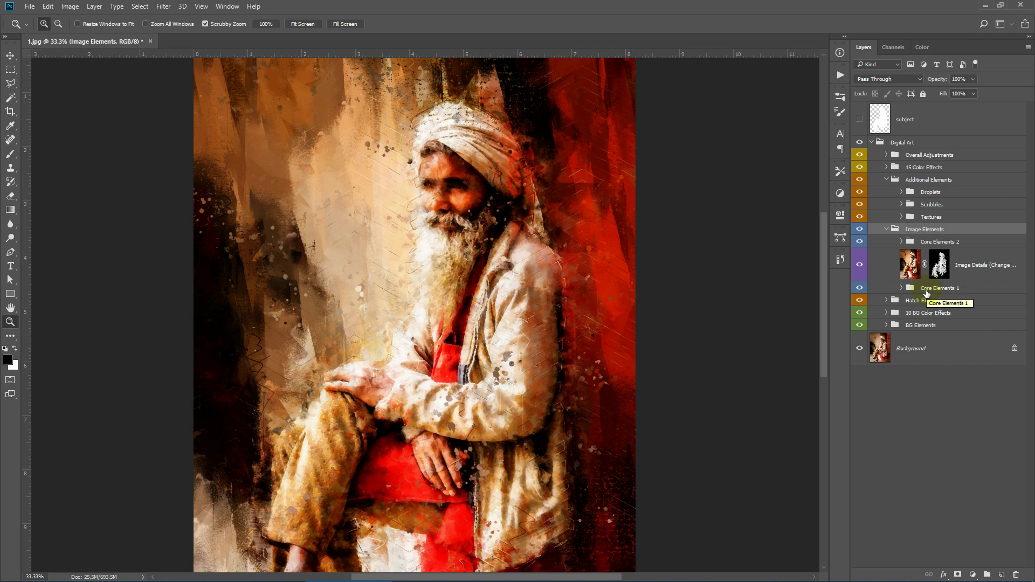
{"action": "left_click", "coordinate": [859, 229]}
{"action": "left_click", "coordinate": [860, 229]}
{"action": "left_click", "coordinate": [901, 288]}
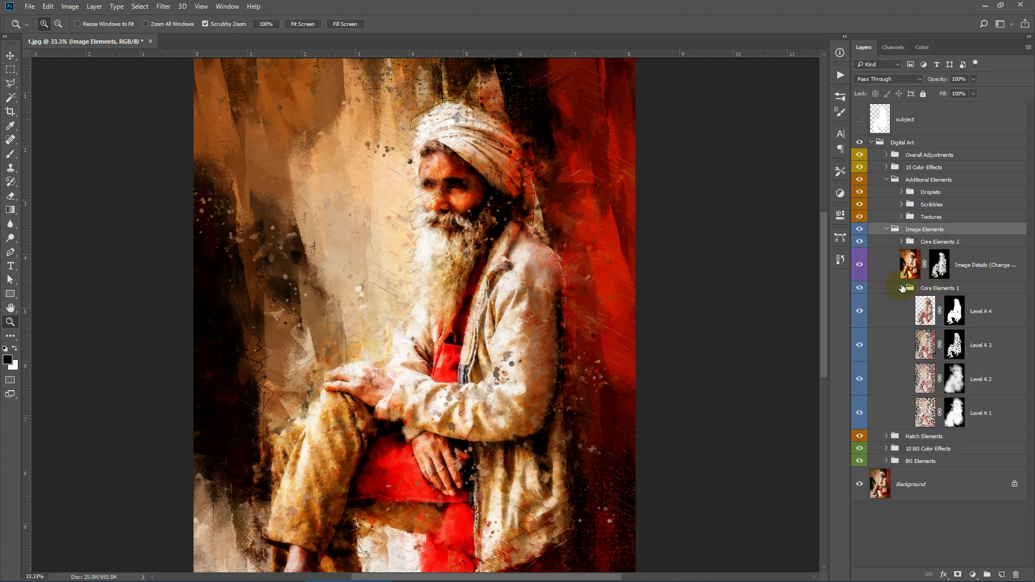
{"action": "left_click", "coordinate": [859, 311]}
{"action": "left_click", "coordinate": [860, 311]}
{"action": "left_click", "coordinate": [859, 345]}
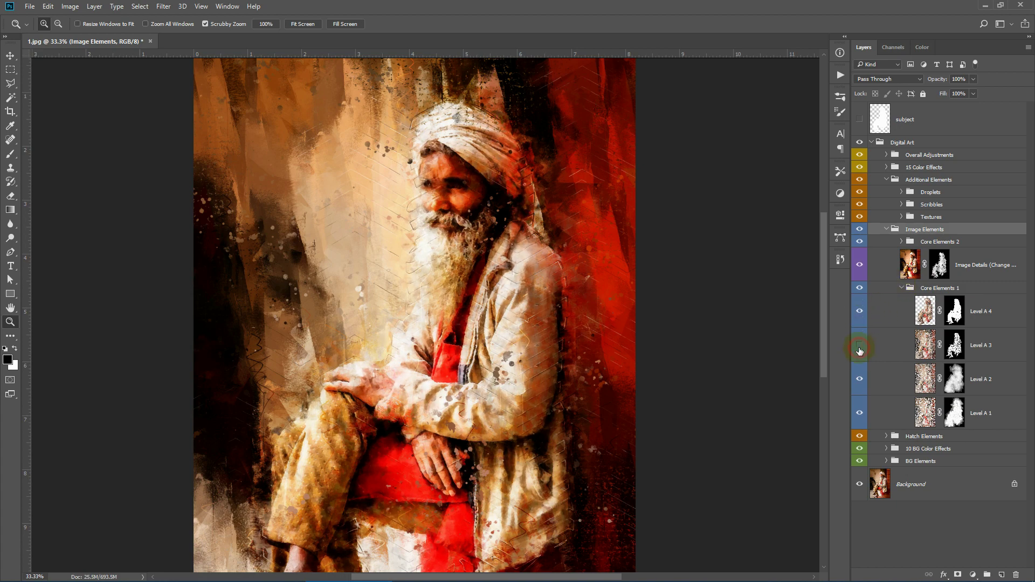
{"action": "left_click", "coordinate": [859, 345]}
{"action": "left_click", "coordinate": [861, 379]}
{"action": "left_click", "coordinate": [861, 379]}
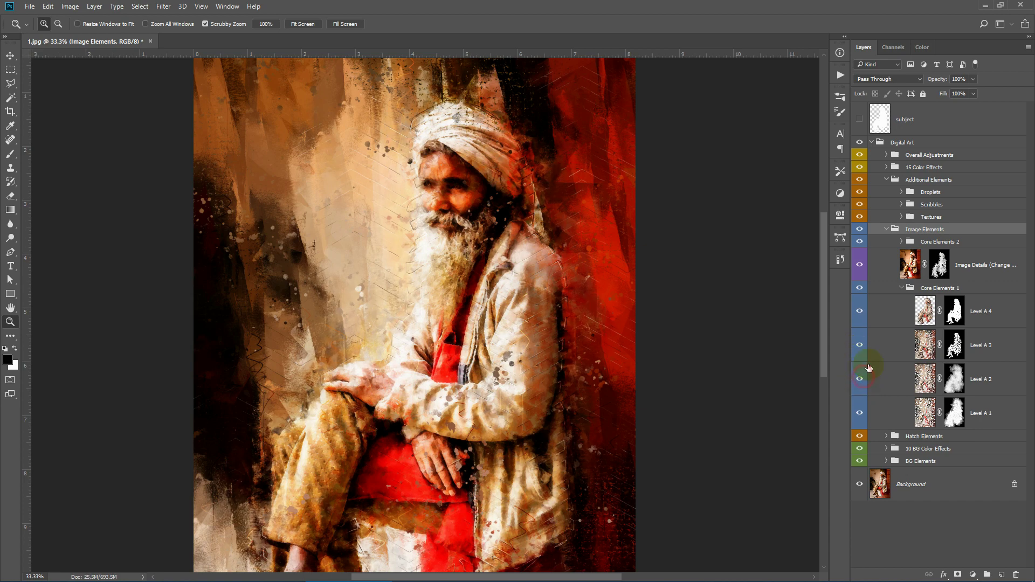
{"action": "left_click", "coordinate": [901, 288]}
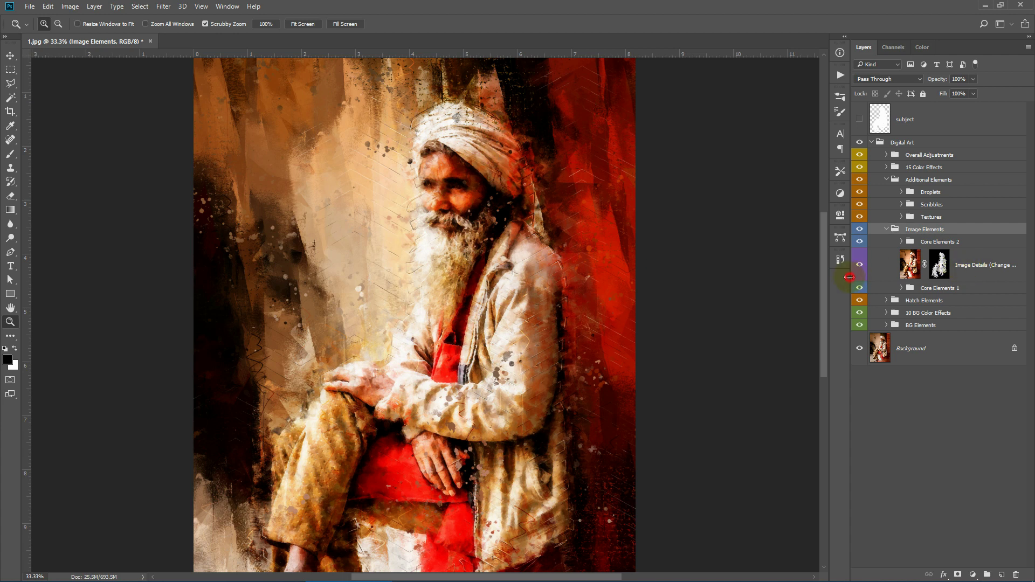
Step: Select the Image Details layer, zoom in on the face, and set its opacity to 80%
{"action": "left_click_drag", "start_coordinate": [848, 278], "coordinate": [781, 280]}
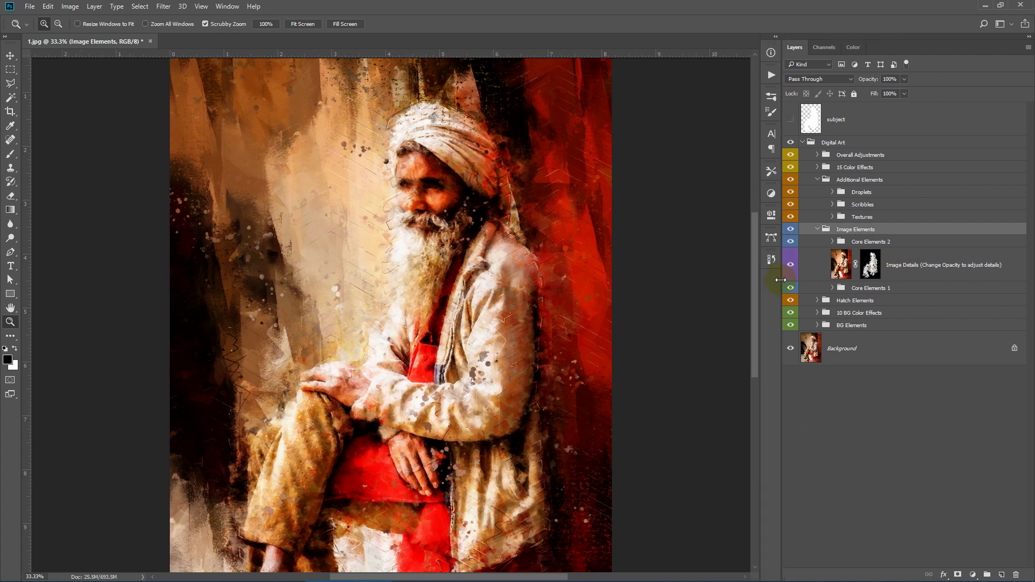
{"action": "left_click_drag", "start_coordinate": [781, 304], "coordinate": [841, 300]}
{"action": "left_click", "coordinate": [960, 265]}
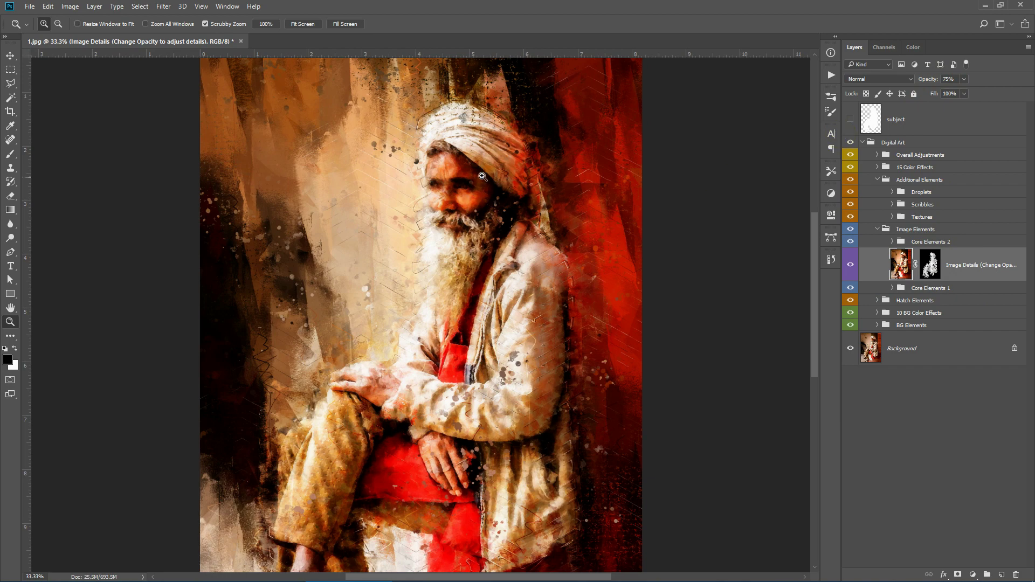
{"action": "left_click", "coordinate": [482, 179]}
{"action": "left_click", "coordinate": [475, 190]}
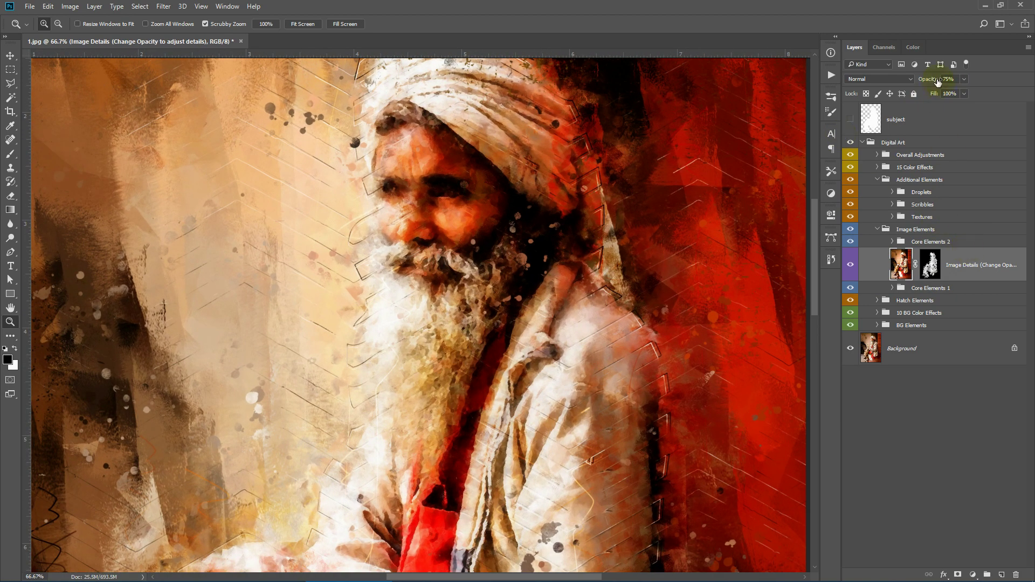
{"action": "left_click_drag", "start_coordinate": [927, 79], "coordinate": [998, 86]}
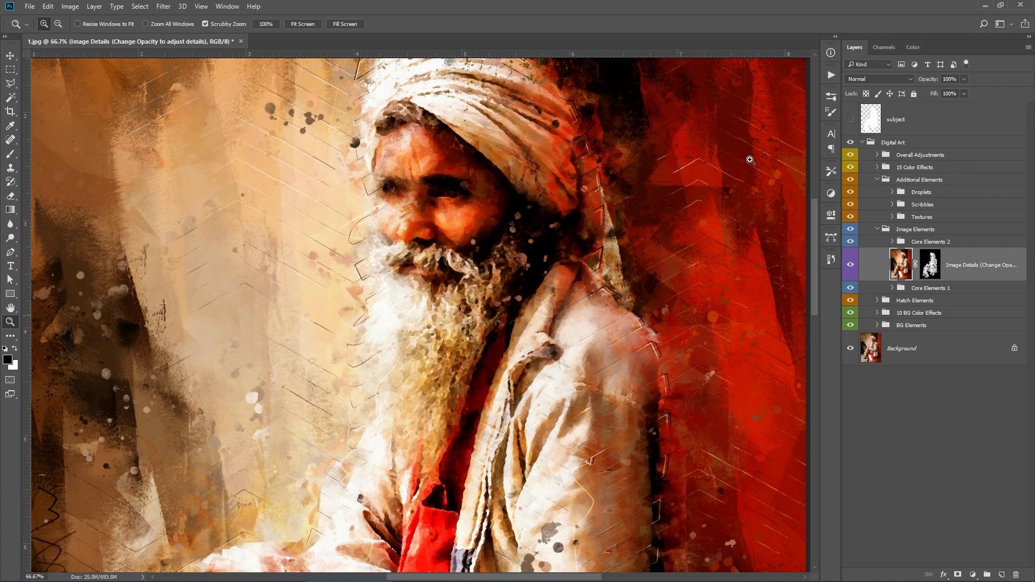
{"action": "left_click_drag", "start_coordinate": [927, 82], "coordinate": [889, 84]}
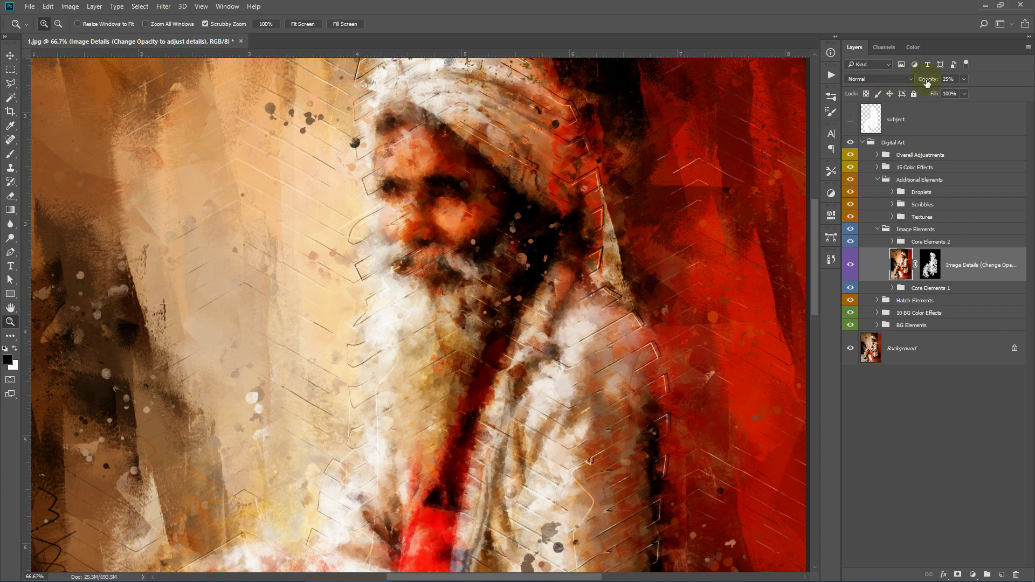
{"action": "left_click_drag", "start_coordinate": [926, 81], "coordinate": [964, 89]}
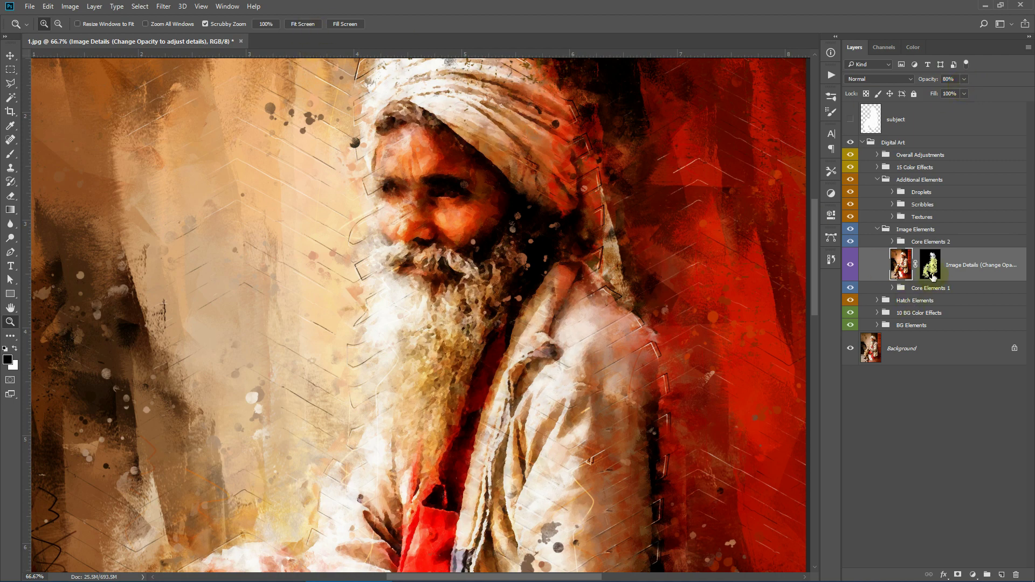
Step: Target the Image Details mask and paint white over the nose, then undo the stroke
{"action": "left_click", "coordinate": [303, 23]}
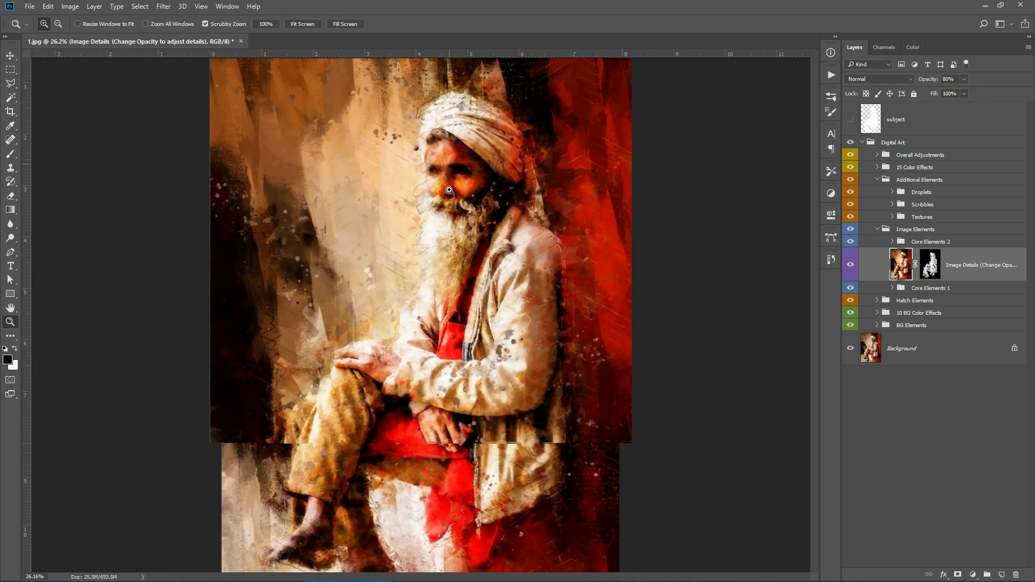
{"action": "left_click", "coordinate": [450, 160]}
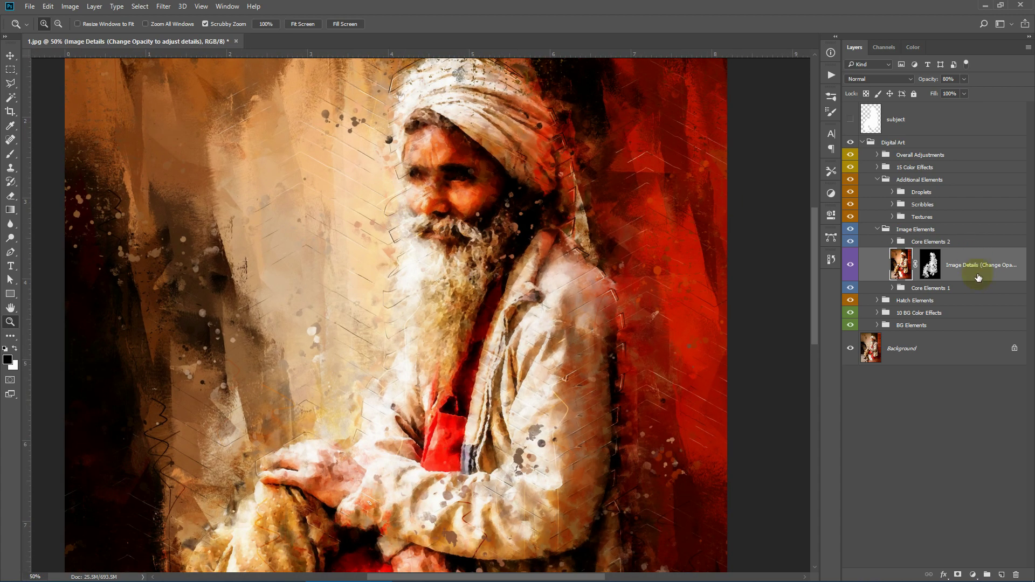
{"action": "left_click", "coordinate": [928, 263]}
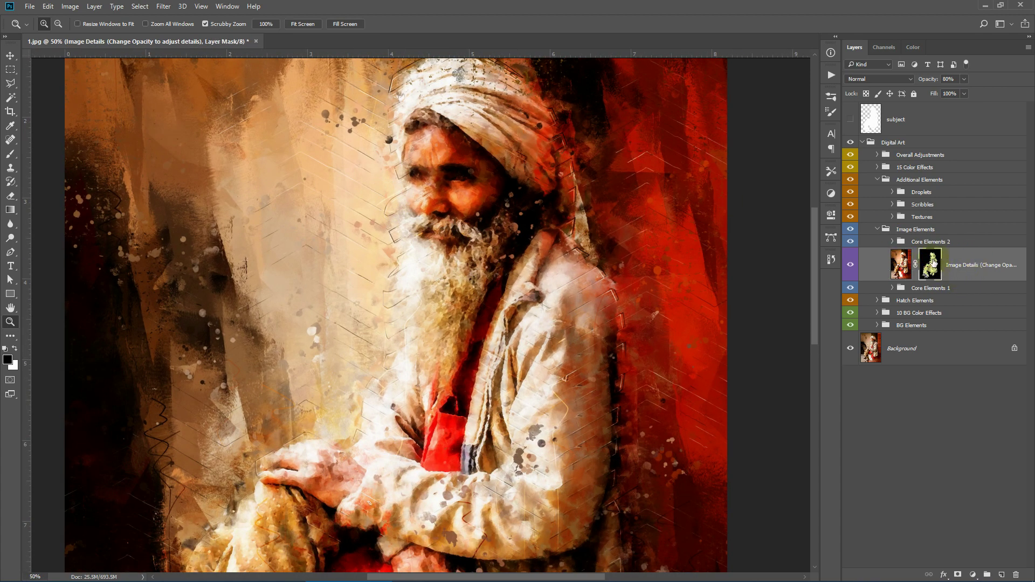
{"action": "left_click", "coordinate": [9, 155]}
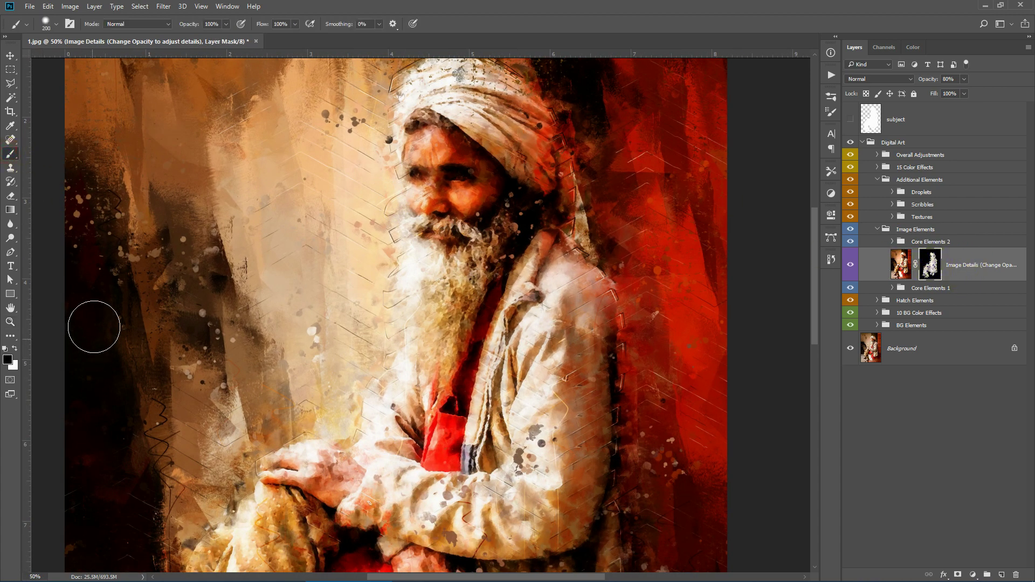
{"action": "key", "text": "x"}
{"action": "left_click", "coordinate": [427, 199]}
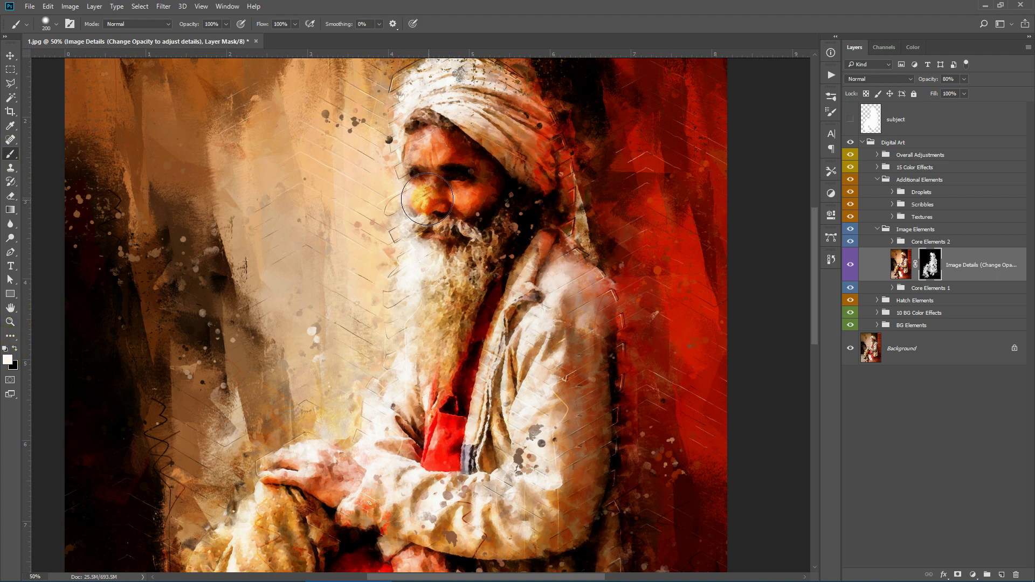
{"action": "left_click", "coordinate": [48, 6]}
{"action": "left_click", "coordinate": [65, 17]}
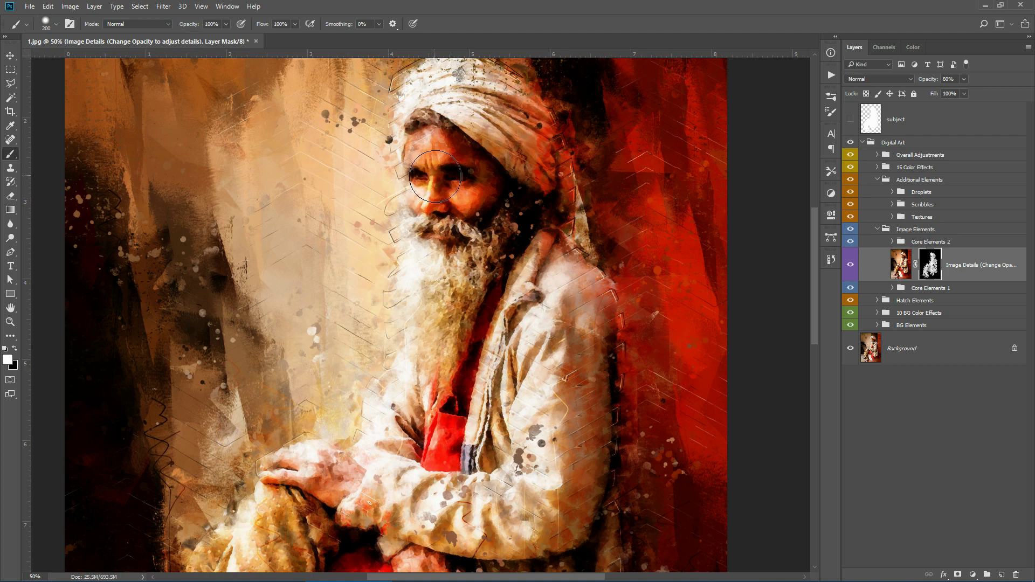
Step: With a 125 brush, paint the mask around the eye, beard and moustache, undoing the last stroke
{"action": "left_click", "coordinate": [381, 228]}
{"action": "key", "text": "bracketleft"}
{"action": "key", "text": "bracketleft"}
{"action": "key", "text": "bracketleft"}
{"action": "left_click", "coordinate": [417, 168]}
{"action": "left_click", "coordinate": [15, 349]}
{"action": "left_click", "coordinate": [291, 330]}
{"action": "left_click_drag", "start_coordinate": [399, 242], "coordinate": [482, 237]}
{"action": "left_click", "coordinate": [425, 286]}
{"action": "left_click", "coordinate": [435, 229]}
{"action": "left_click", "coordinate": [429, 231]}
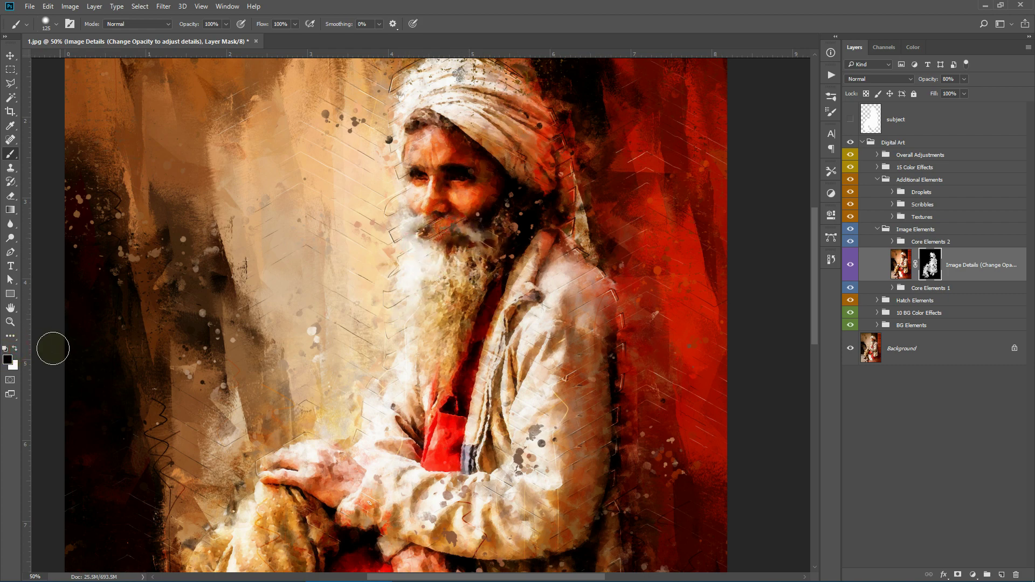
{"action": "key", "text": "ctrl+z"}
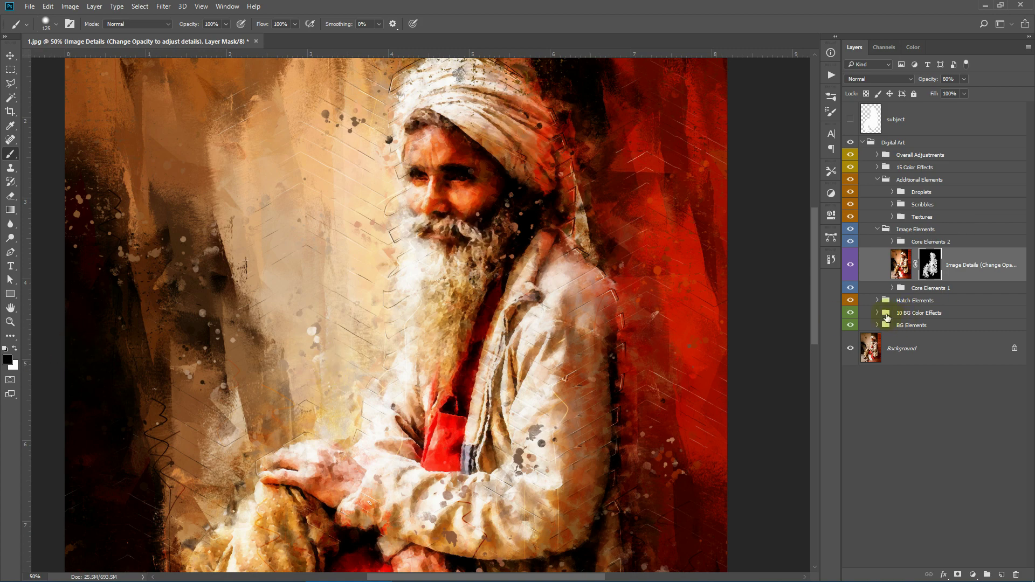
Step: Expand the Textures group and toggle Canvas Texture visibility to compare it
{"action": "left_click", "coordinate": [939, 182]}
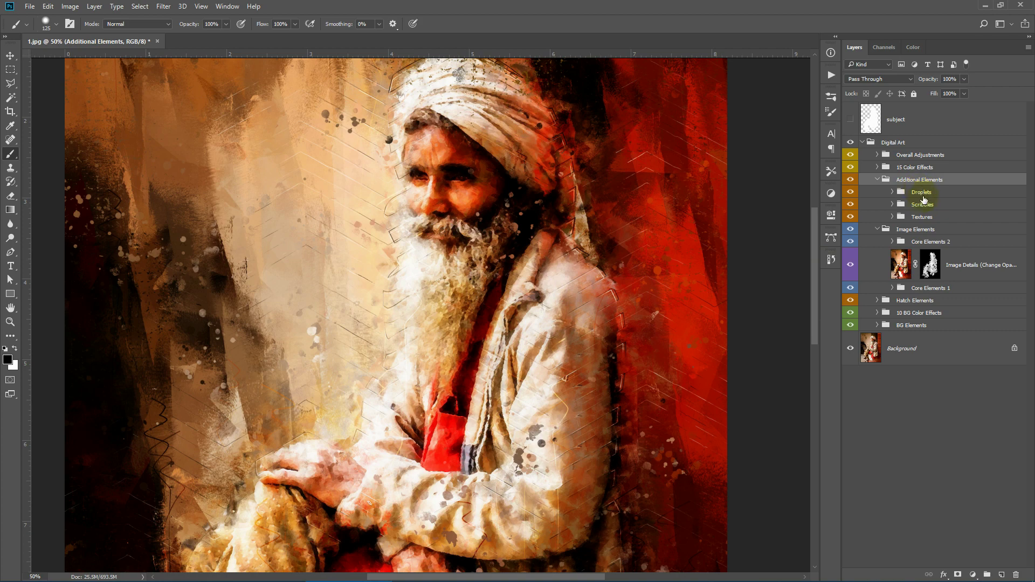
{"action": "left_click", "coordinate": [923, 218]}
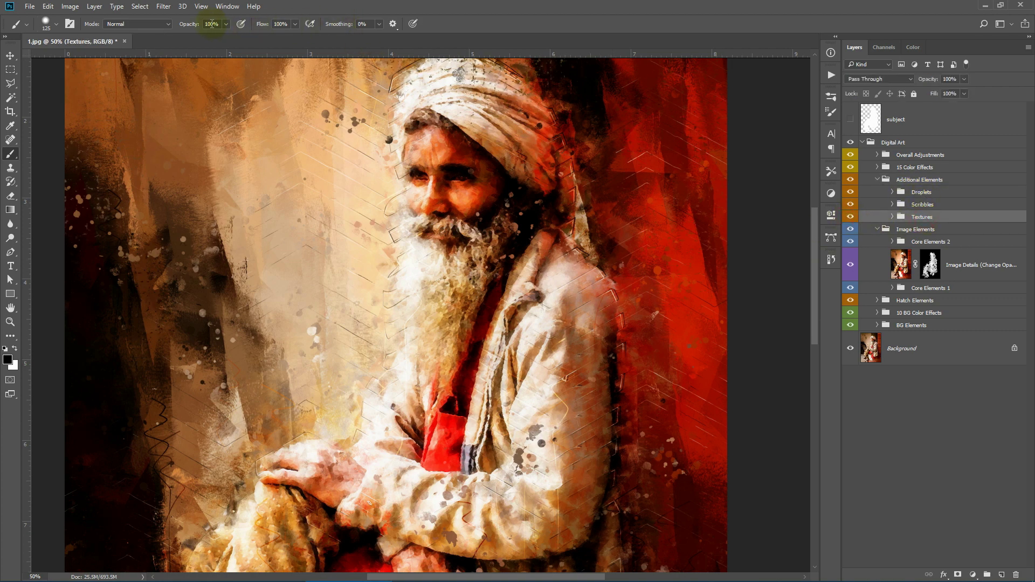
{"action": "scroll", "coordinate": [426, 170], "scroll_direction": "up", "scroll_amount": 5}
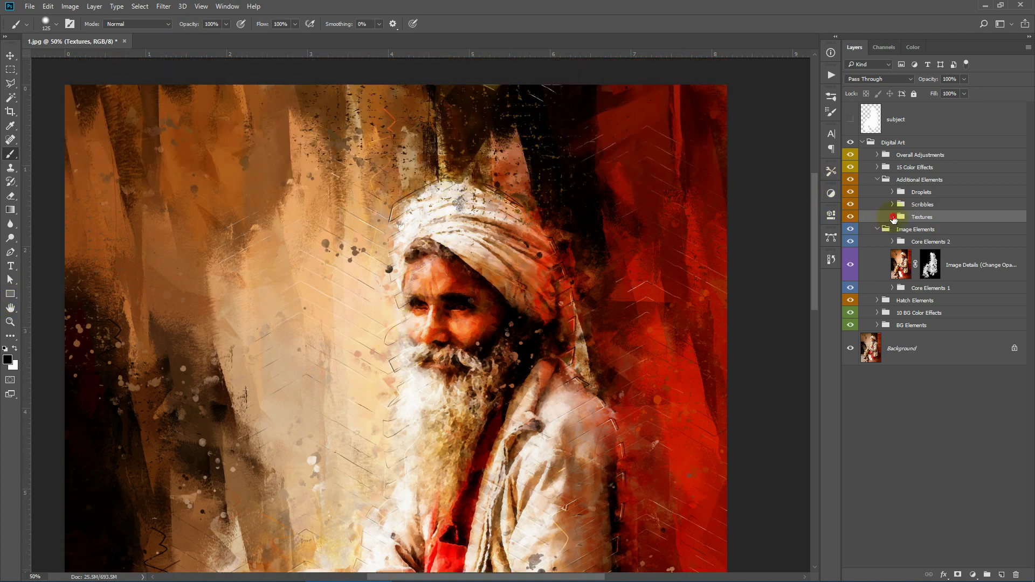
{"action": "left_click", "coordinate": [892, 216]}
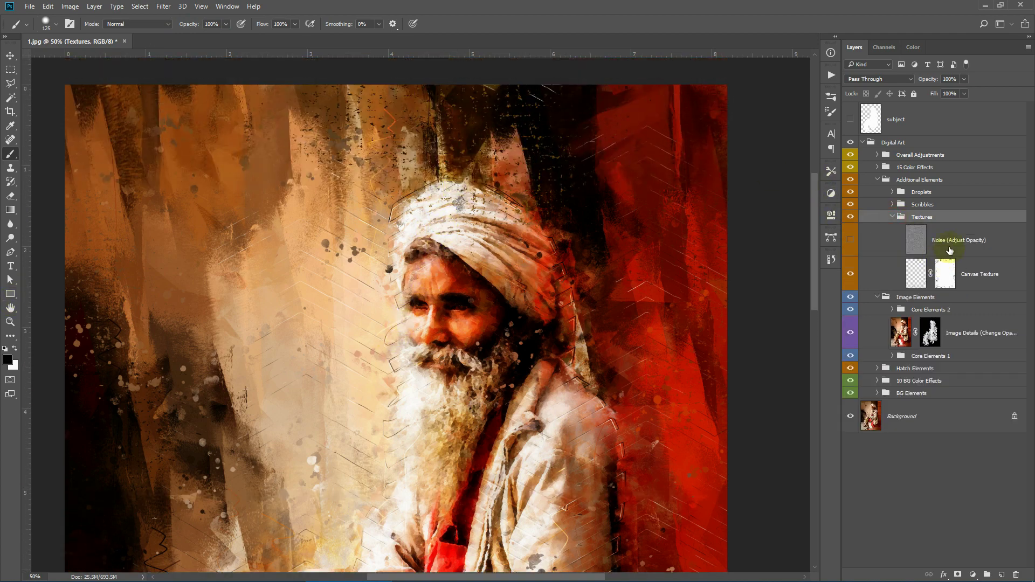
{"action": "left_click", "coordinate": [977, 276]}
{"action": "left_click", "coordinate": [850, 274]}
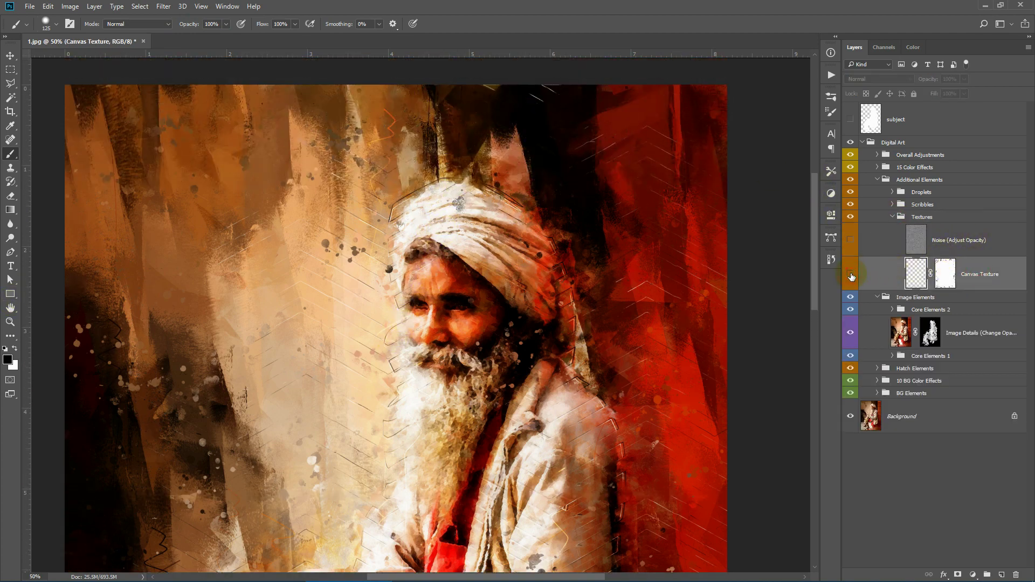
{"action": "left_click", "coordinate": [851, 275]}
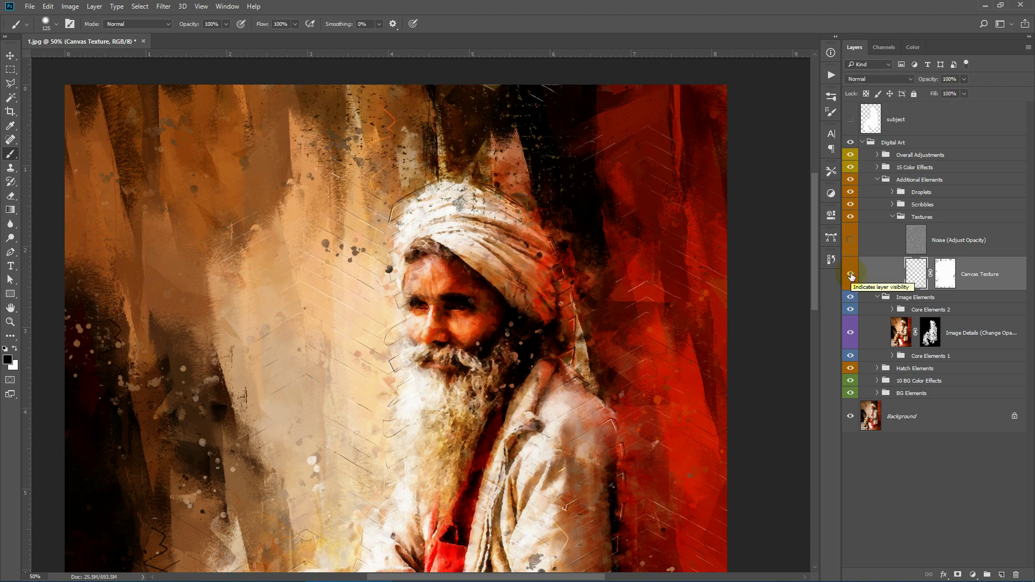
Step: Turn on the Noise (Adjust Opacity) layer, compare at 100% zoom, and set its opacity to 30%
{"action": "left_click", "coordinate": [959, 240]}
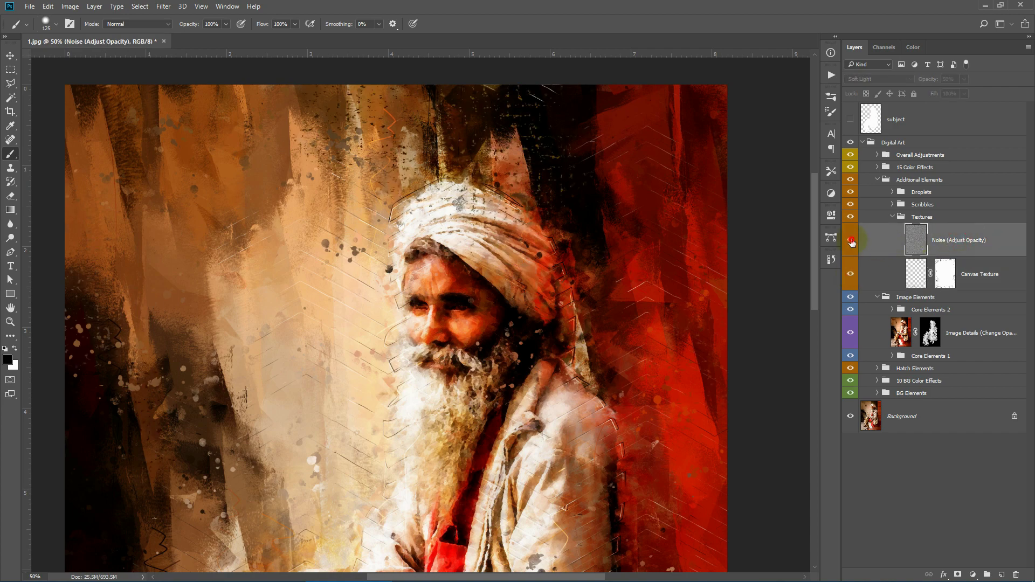
{"action": "left_click", "coordinate": [850, 240]}
{"action": "left_click", "coordinate": [9, 322]}
{"action": "left_click", "coordinate": [398, 333]}
{"action": "left_click", "coordinate": [502, 326]}
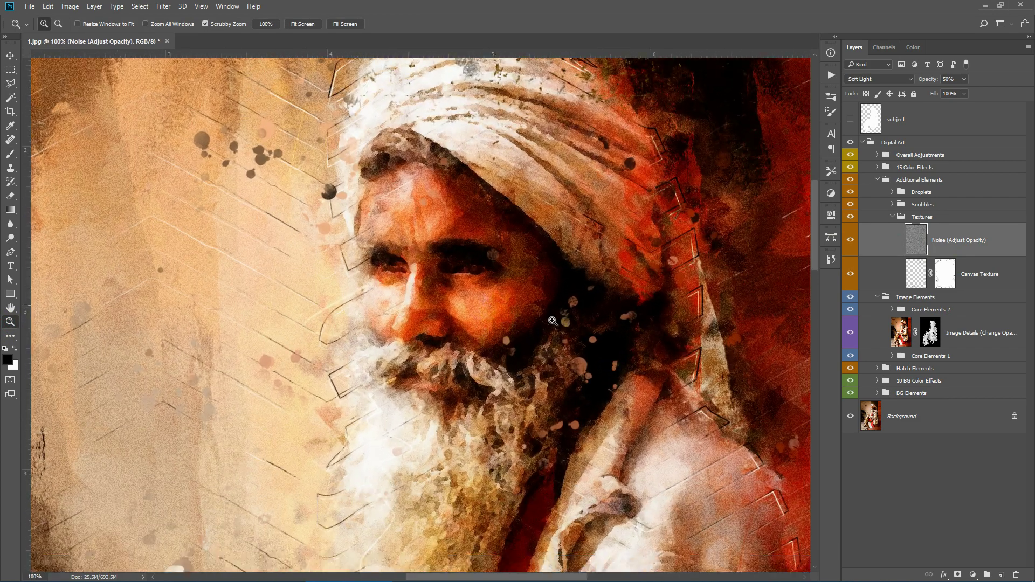
{"action": "left_click", "coordinate": [865, 261]}
{"action": "left_click", "coordinate": [852, 241]}
{"action": "left_click", "coordinate": [850, 242]}
{"action": "mouse_move", "coordinate": [929, 80]}
{"action": "left_mouse_down"}
{"action": "mouse_move", "coordinate": [981, 81]}
{"action": "mouse_move", "coordinate": [918, 83]}
{"action": "left_mouse_up"}
{"action": "left_click", "coordinate": [302, 24]}
{"action": "left_click", "coordinate": [448, 149]}
Step: Collapse Textures and toggle the Scribbles group on and off to compare it
{"action": "scroll", "coordinate": [323, 174], "scroll_direction": "up", "scroll_amount": 3}
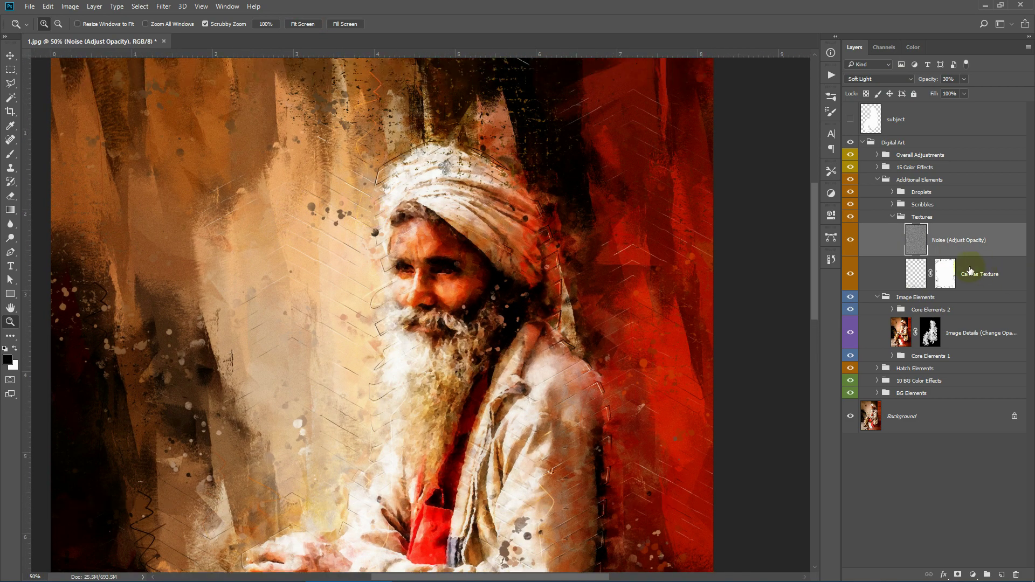
{"action": "left_click", "coordinate": [926, 204]}
{"action": "left_click", "coordinate": [893, 216]}
{"action": "scroll", "coordinate": [407, 291], "scroll_direction": "up", "scroll_amount": 1}
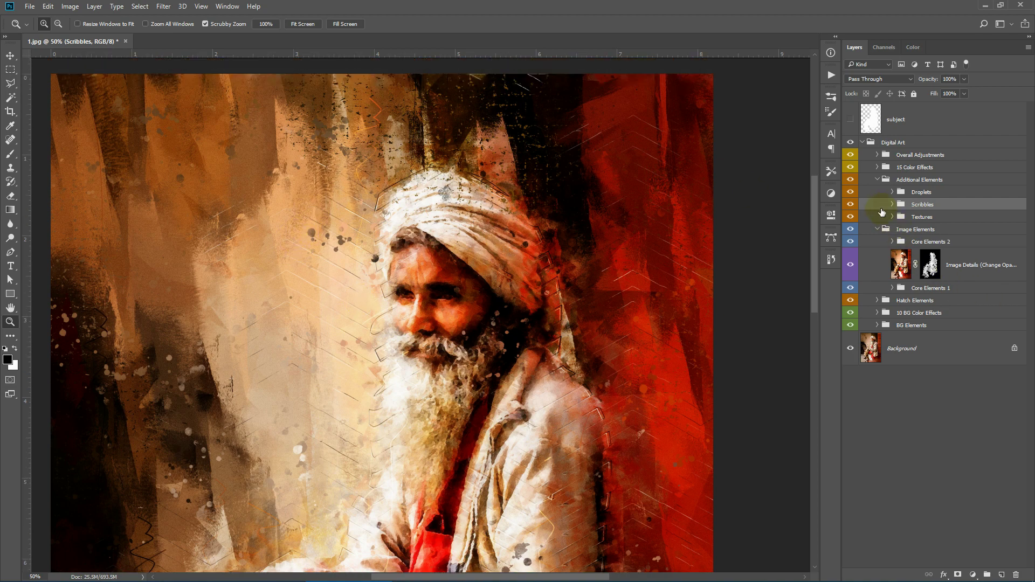
{"action": "left_click", "coordinate": [851, 204]}
{"action": "left_click", "coordinate": [851, 205]}
{"action": "left_click", "coordinate": [893, 205]}
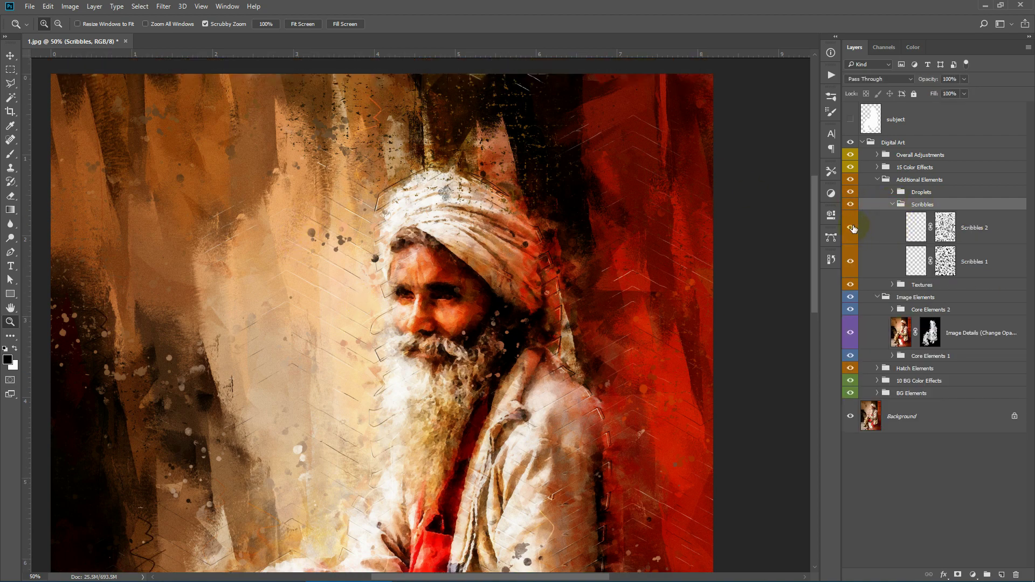
{"action": "left_click", "coordinate": [951, 236]}
{"action": "scroll", "coordinate": [552, 247], "scroll_direction": "down", "scroll_amount": 4}
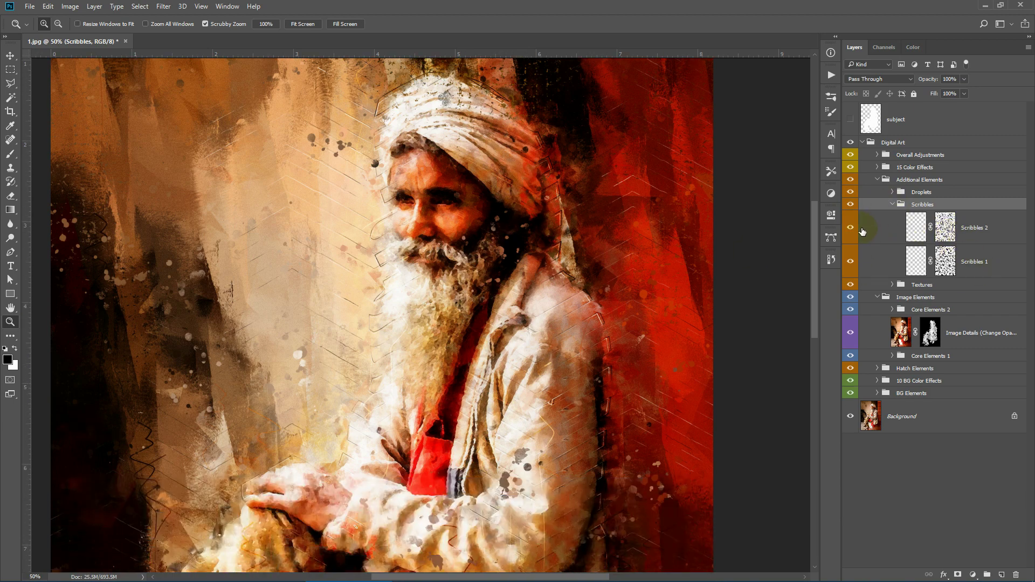
{"action": "left_click", "coordinate": [851, 204]}
{"action": "left_click", "coordinate": [893, 204]}
Step: Compare Droplets 1 and 2, then paint black on the Droplets 2 mask over left-background splatter
{"action": "left_click", "coordinate": [911, 192]}
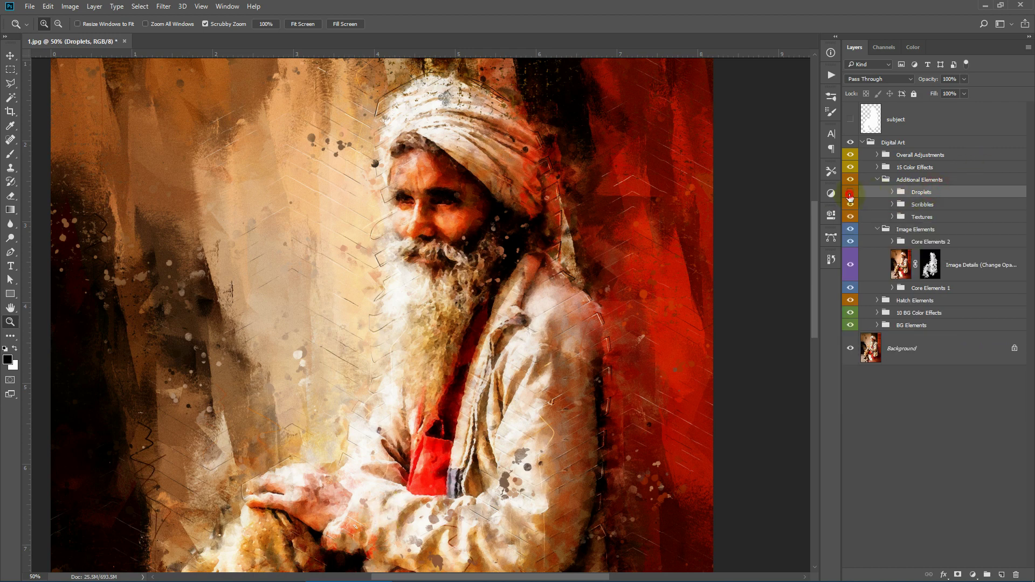
{"action": "left_click", "coordinate": [892, 192]}
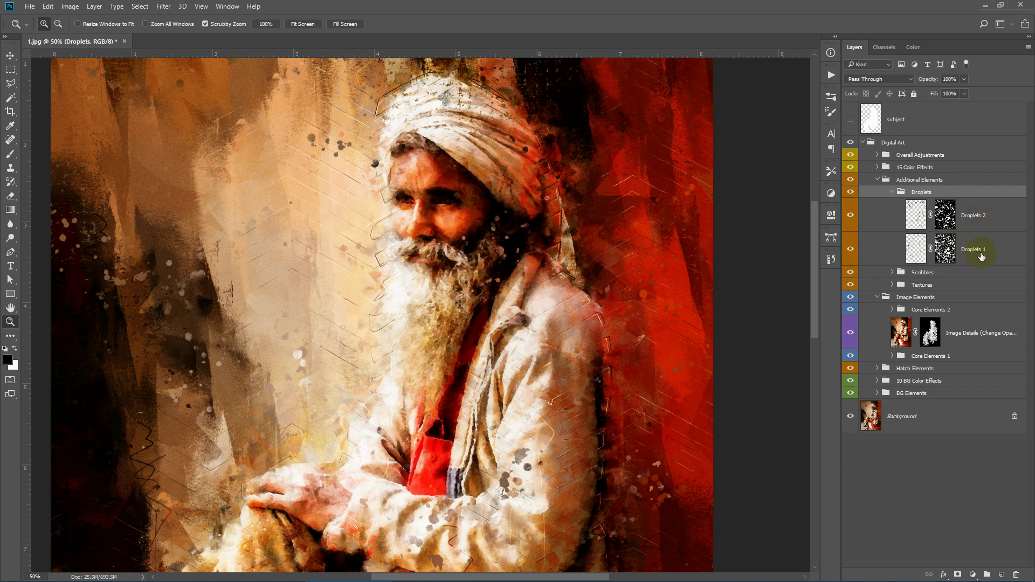
{"action": "left_click", "coordinate": [851, 249]}
{"action": "left_click", "coordinate": [852, 249]}
{"action": "left_click", "coordinate": [850, 216]}
{"action": "left_click", "coordinate": [850, 217]}
{"action": "left_click", "coordinate": [946, 224]}
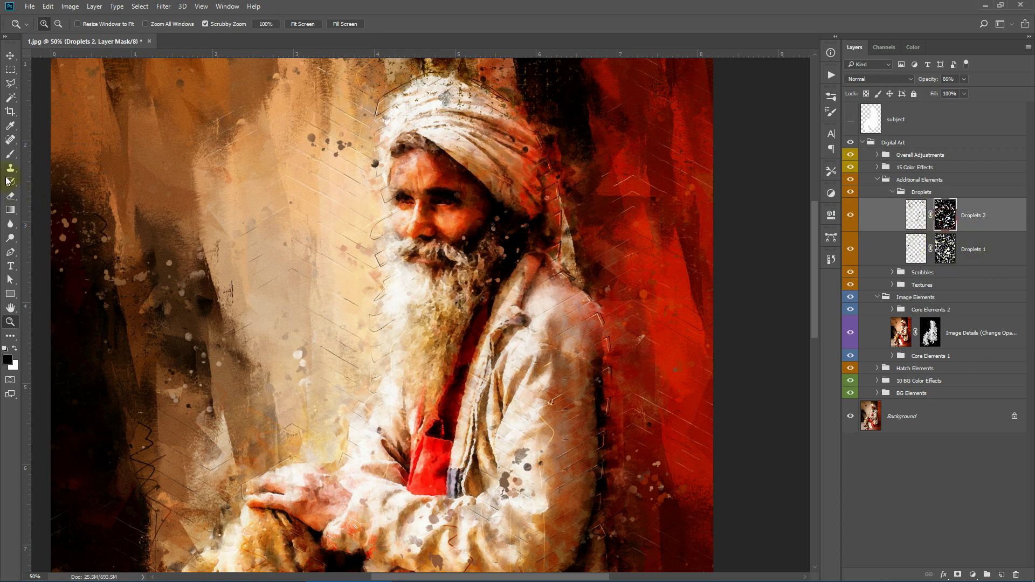
{"action": "left_click", "coordinate": [11, 154]}
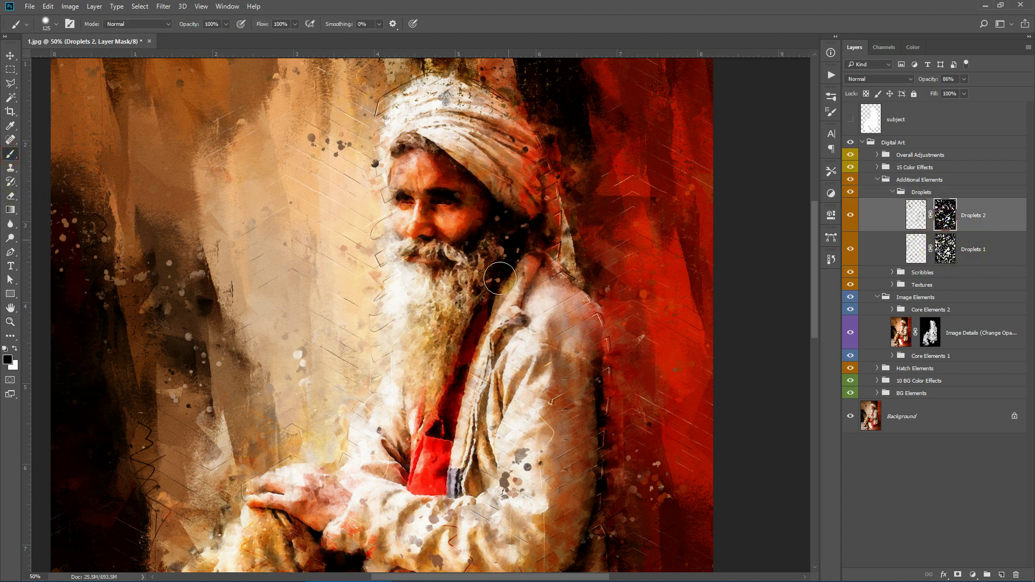
{"action": "mouse_move", "coordinate": [291, 343]}
{"action": "left_mouse_down"}
{"action": "mouse_move", "coordinate": [313, 347]}
{"action": "mouse_move", "coordinate": [299, 355]}
{"action": "mouse_move", "coordinate": [296, 397]}
{"action": "mouse_move", "coordinate": [308, 363]}
{"action": "left_mouse_up"}
{"action": "left_click", "coordinate": [14, 349]}
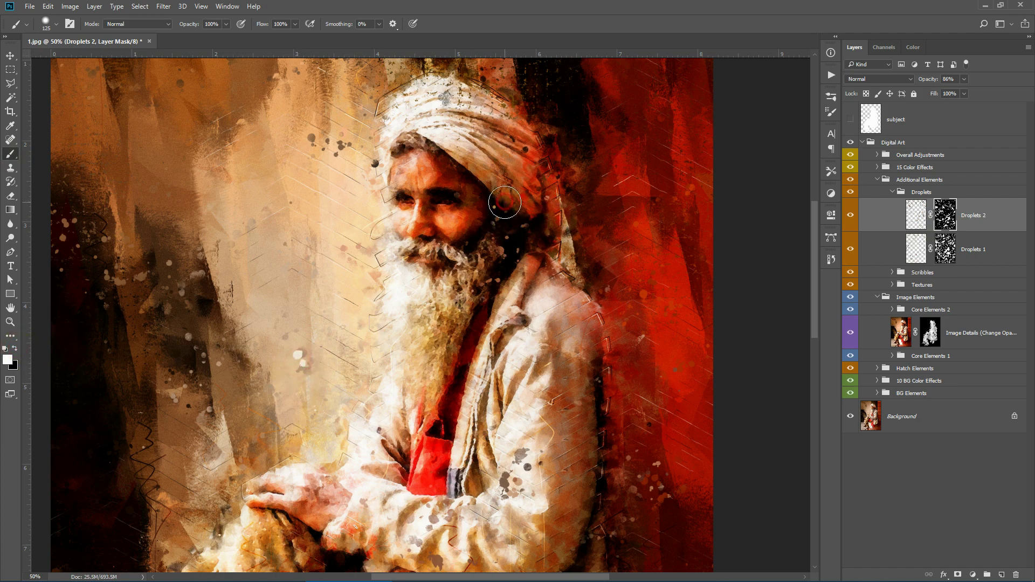
{"action": "left_click", "coordinate": [893, 191]}
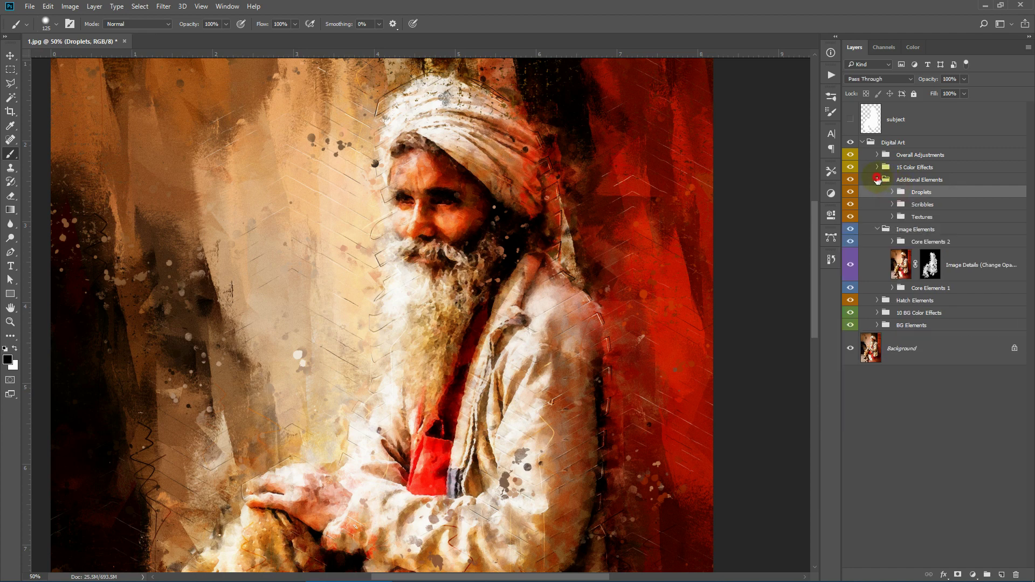
Step: Collapse Additional Elements, fit the image on screen, and expand the 15 Color Effects group
{"action": "left_click", "coordinate": [877, 179]}
{"action": "left_click", "coordinate": [916, 168]}
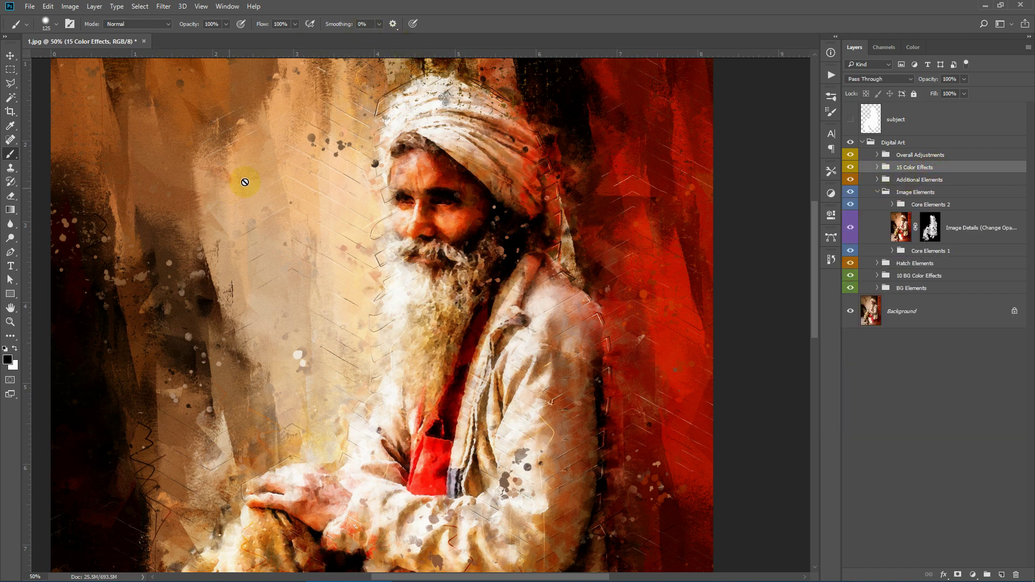
{"action": "key", "text": "ctrl+0"}
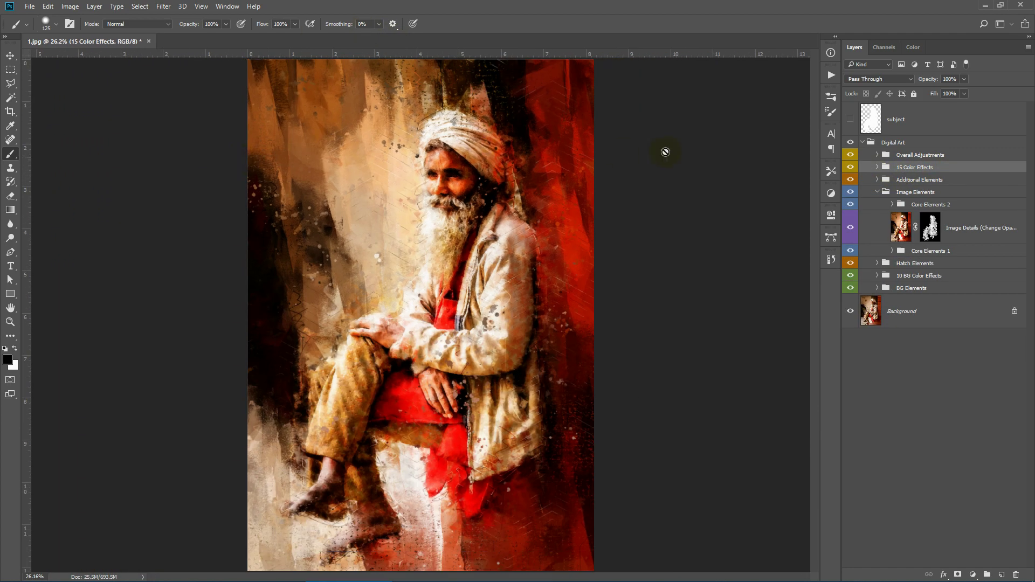
{"action": "left_click", "coordinate": [876, 168]}
{"action": "scroll", "coordinate": [922, 269], "scroll_direction": "down", "scroll_amount": 5}
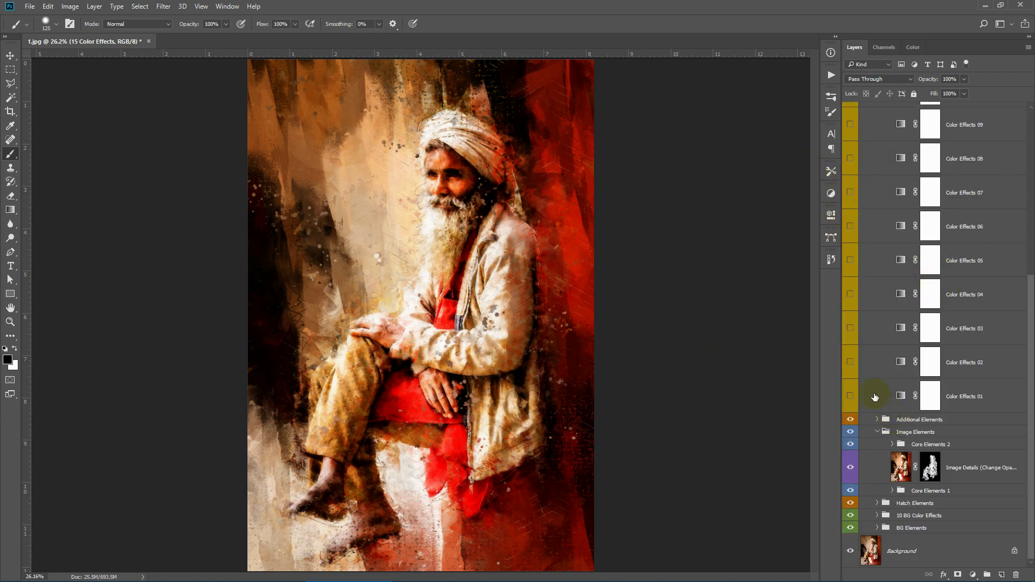
Step: Preview Color Effects 01, 03, 04, 05, the blue 06 and 07 one at a time
{"action": "left_click", "coordinate": [850, 396]}
{"action": "left_click", "coordinate": [851, 396]}
{"action": "left_click", "coordinate": [851, 327]}
{"action": "left_click", "coordinate": [850, 327]}
{"action": "left_click", "coordinate": [850, 295]}
{"action": "left_click", "coordinate": [850, 294]}
{"action": "left_click", "coordinate": [850, 261]}
{"action": "left_click", "coordinate": [851, 261]}
{"action": "left_click", "coordinate": [851, 227]}
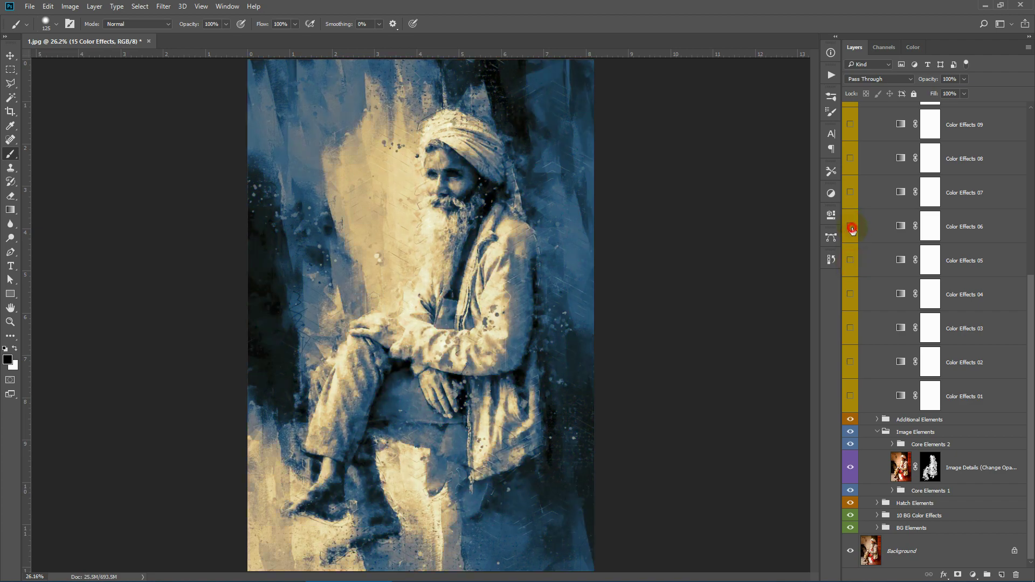
{"action": "left_click", "coordinate": [851, 227]}
{"action": "left_click", "coordinate": [850, 192]}
{"action": "left_click", "coordinate": [850, 192]}
Step: Preview Color Effects 09, 10, 12, 13 and the pink 14 on the portrait
{"action": "scroll", "coordinate": [927, 242], "scroll_direction": "up", "scroll_amount": 5}
{"action": "scroll", "coordinate": [935, 252], "scroll_direction": "up", "scroll_amount": 1}
{"action": "left_click", "coordinate": [850, 328]}
{"action": "left_click", "coordinate": [850, 328]}
{"action": "left_click", "coordinate": [850, 294]}
{"action": "left_click", "coordinate": [850, 227]}
{"action": "left_click", "coordinate": [851, 226]}
{"action": "scroll", "coordinate": [982, 279], "scroll_direction": "up", "scroll_amount": 2}
{"action": "left_click", "coordinate": [852, 258]}
{"action": "left_click", "coordinate": [851, 258]}
{"action": "left_click", "coordinate": [851, 227]}
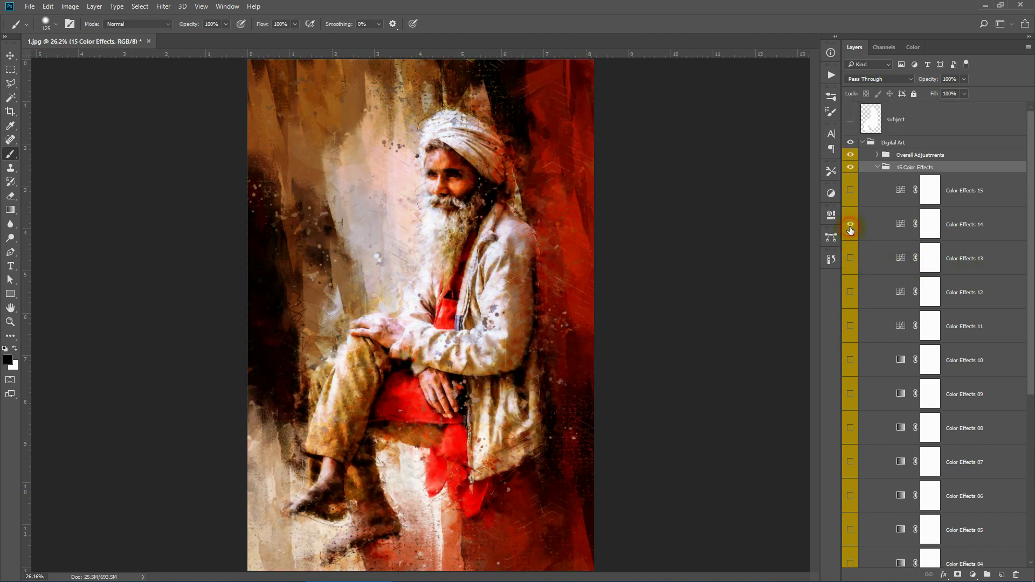
Step: Expand Overall Adjustments and tweak Overall Levels, raising the black point and lowering the white point
{"action": "left_click", "coordinate": [850, 190]}
{"action": "left_click", "coordinate": [877, 167]}
{"action": "left_click", "coordinate": [908, 156]}
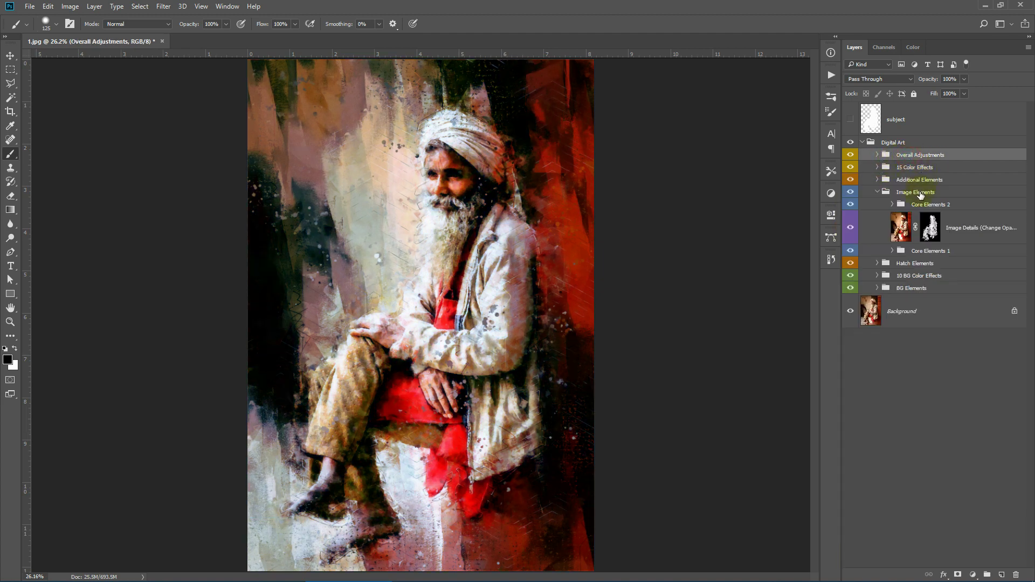
{"action": "left_click", "coordinate": [876, 156]}
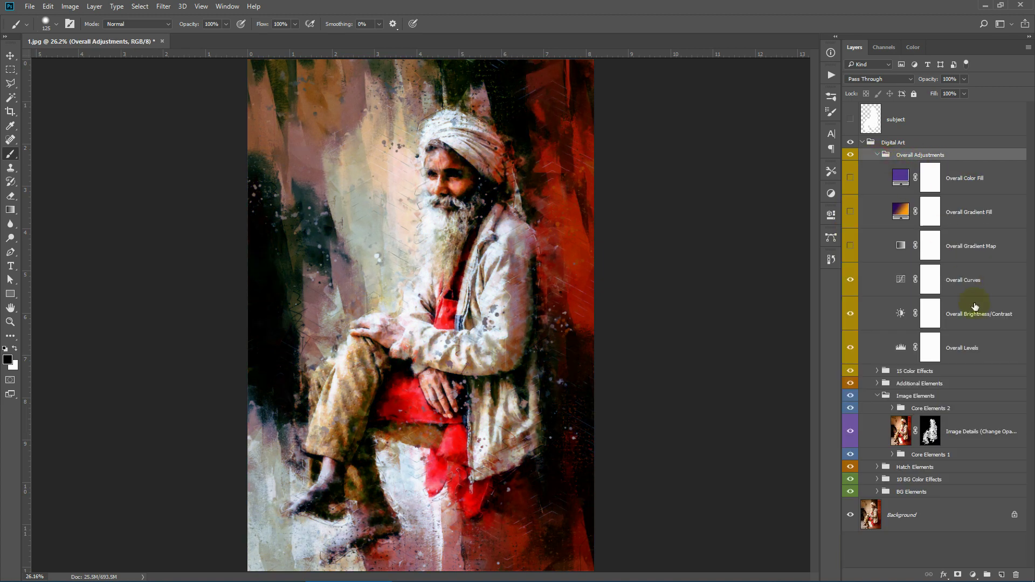
{"action": "double_click", "coordinate": [901, 349]}
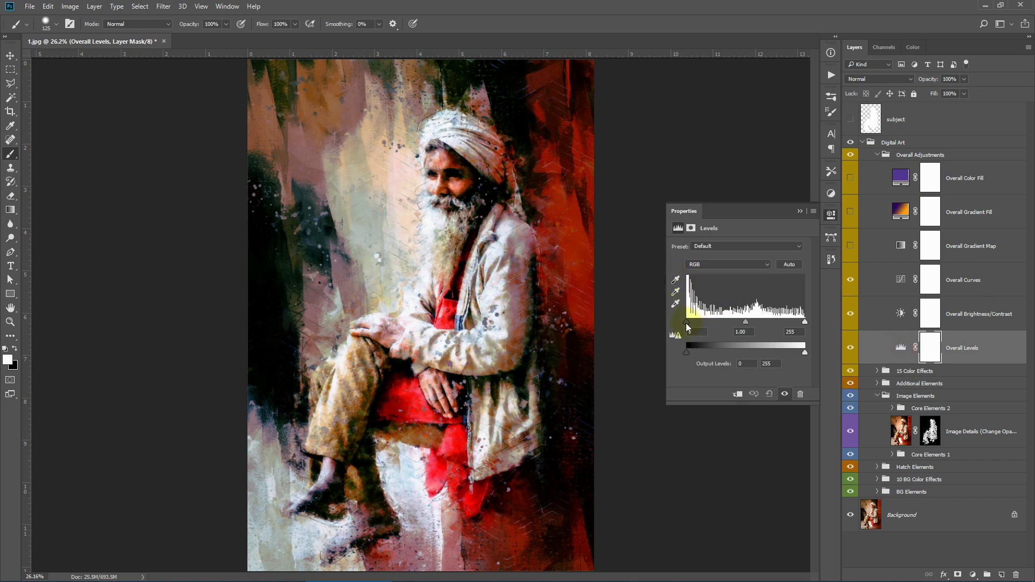
{"action": "mouse_move", "coordinate": [687, 322]}
{"action": "left_mouse_down"}
{"action": "mouse_move", "coordinate": [704, 327]}
{"action": "mouse_move", "coordinate": [689, 322]}
{"action": "left_mouse_up"}
{"action": "left_click_drag", "start_coordinate": [804, 322], "coordinate": [799, 323]}
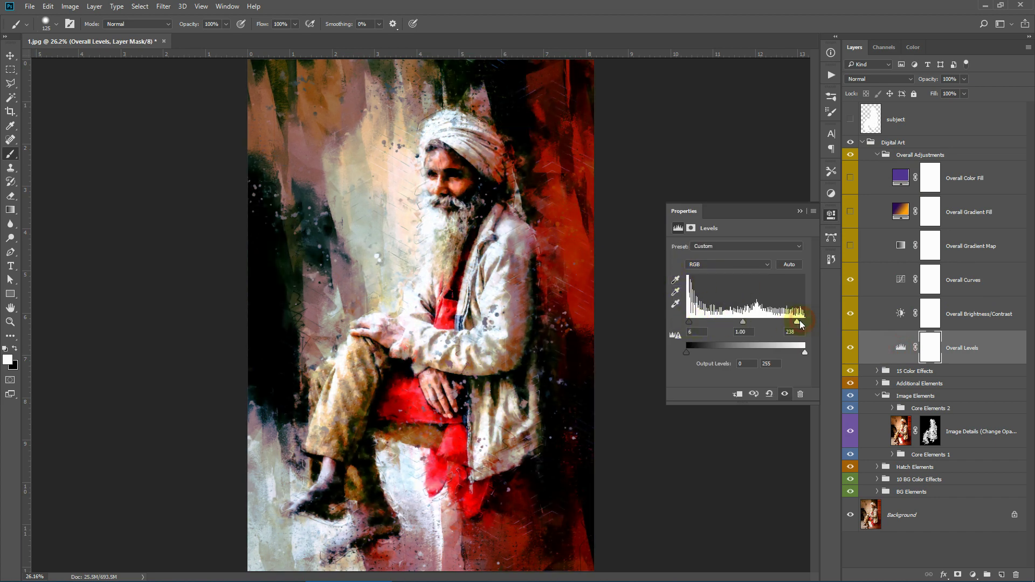
{"action": "left_click", "coordinate": [800, 211]}
{"action": "left_click", "coordinate": [850, 372]}
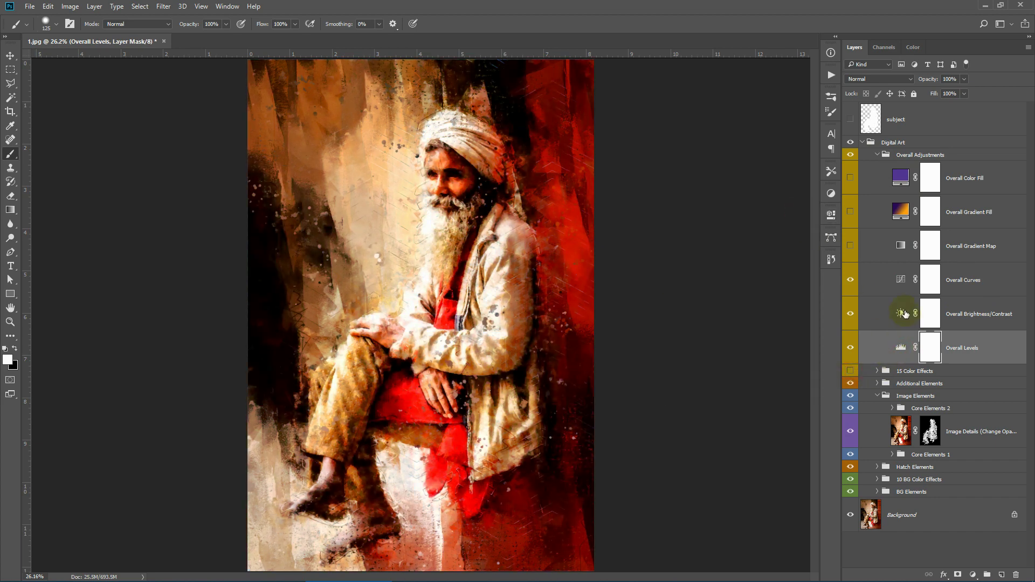
Step: Raise the brightness in Overall Brightness/Contrast, then hide it and the Levels adjustment
{"action": "double_click", "coordinate": [901, 313]}
{"action": "mouse_move", "coordinate": [739, 274]}
{"action": "left_mouse_down"}
{"action": "mouse_move", "coordinate": [756, 273]}
{"action": "mouse_move", "coordinate": [746, 272]}
{"action": "left_mouse_up"}
{"action": "left_click", "coordinate": [799, 211]}
{"action": "left_click", "coordinate": [850, 314]}
{"action": "left_click", "coordinate": [850, 348]}
Step: Reshape the Blue channel of Overall Curves, hide it, and turn on the sepia Overall Gradient Map
{"action": "double_click", "coordinate": [900, 280]}
{"action": "left_click", "coordinate": [721, 259]}
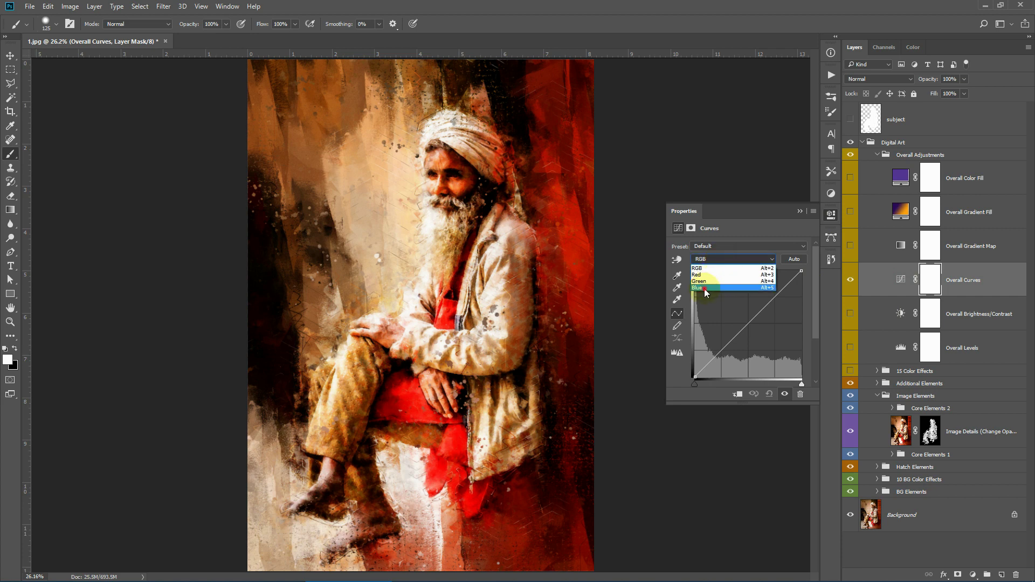
{"action": "left_click", "coordinate": [717, 293]}
{"action": "left_click_drag", "start_coordinate": [768, 306], "coordinate": [781, 305]}
{"action": "left_click_drag", "start_coordinate": [727, 337], "coordinate": [717, 337]}
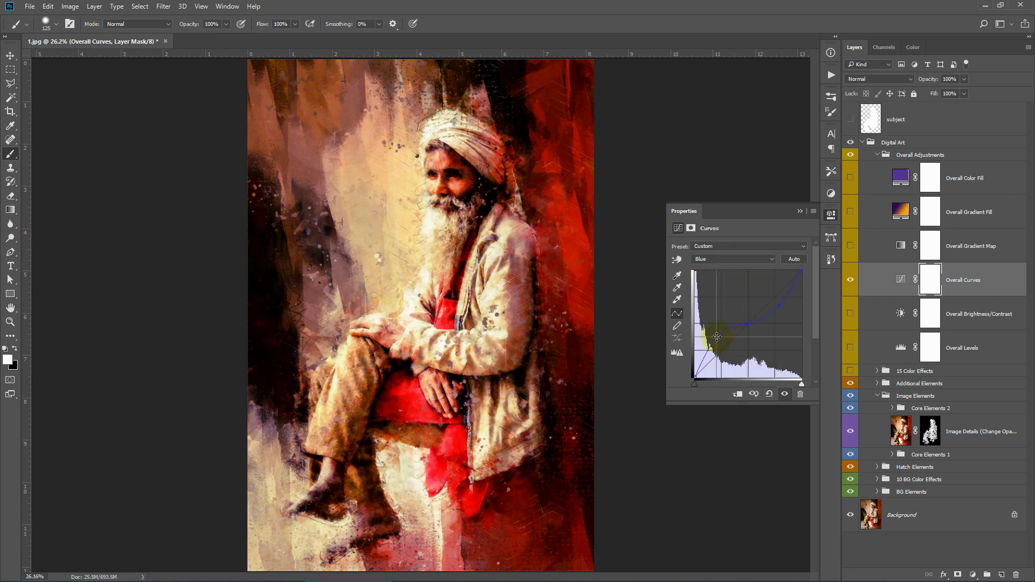
{"action": "left_click", "coordinate": [800, 210]}
{"action": "left_click", "coordinate": [851, 279]}
{"action": "left_click", "coordinate": [990, 246]}
{"action": "left_click", "coordinate": [850, 246]}
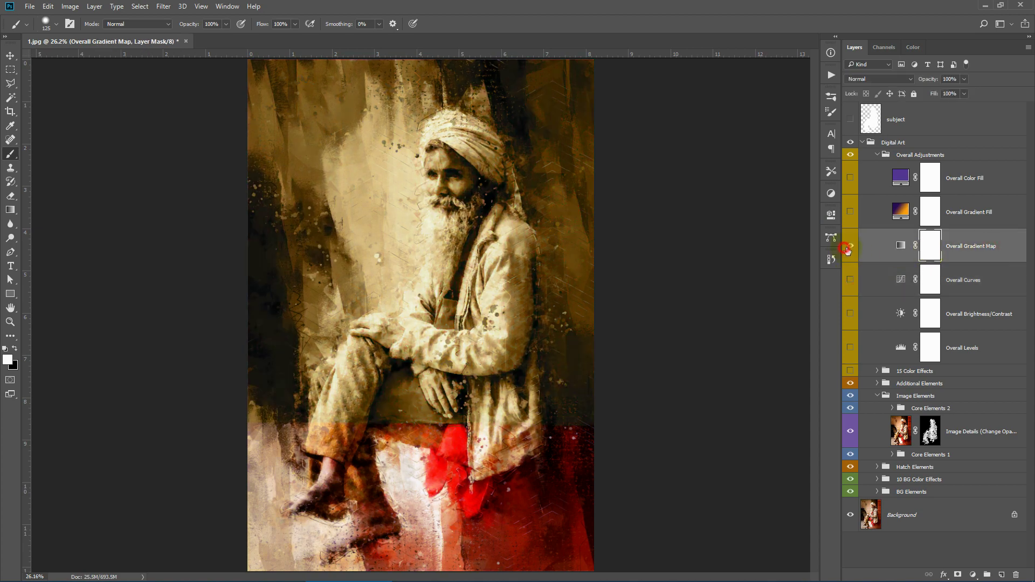
Step: Preview the Blue 1 gradient map preset and cancel, then swap Gradient Map for Overall Gradient Fill
{"action": "double_click", "coordinate": [901, 245]}
{"action": "left_click", "coordinate": [769, 253]}
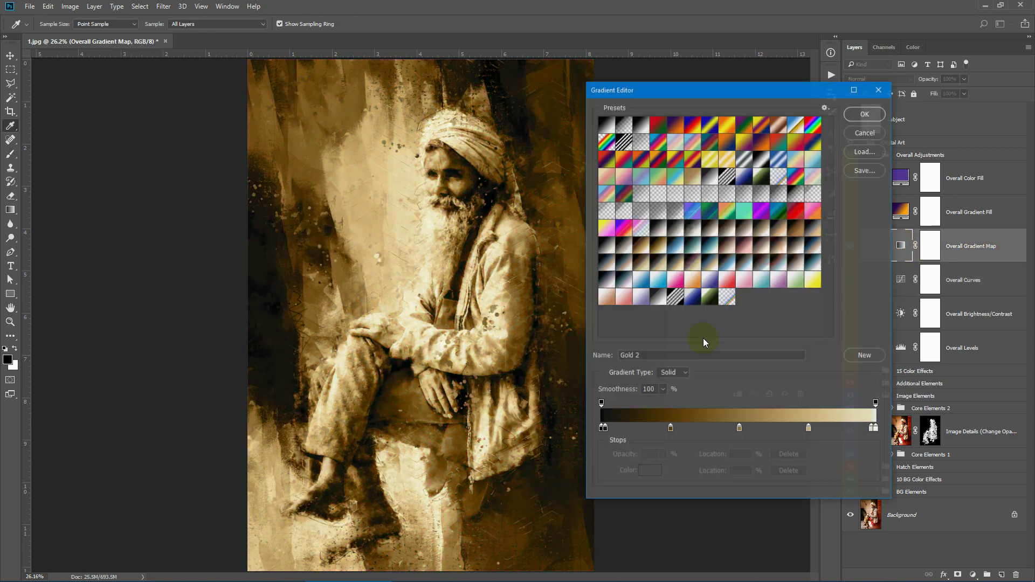
{"action": "left_click", "coordinate": [683, 251]}
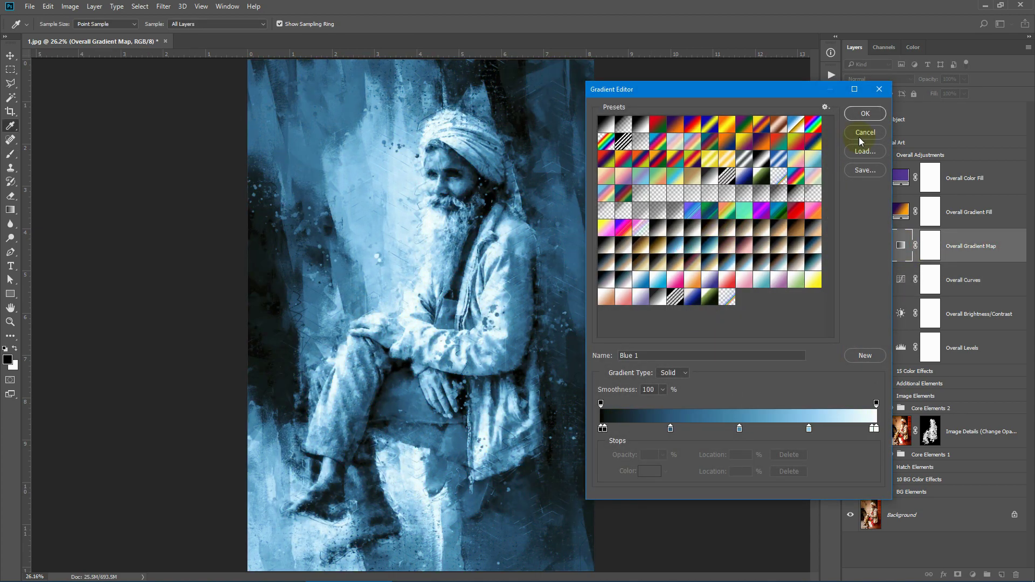
{"action": "left_click", "coordinate": [864, 133]}
{"action": "left_click", "coordinate": [850, 246]}
{"action": "left_click", "coordinate": [850, 212]}
Step: Recolour the Gradient Fill stops to a dark blue left end and a new right-end hue
{"action": "double_click", "coordinate": [901, 211]}
{"action": "left_click", "coordinate": [663, 164]}
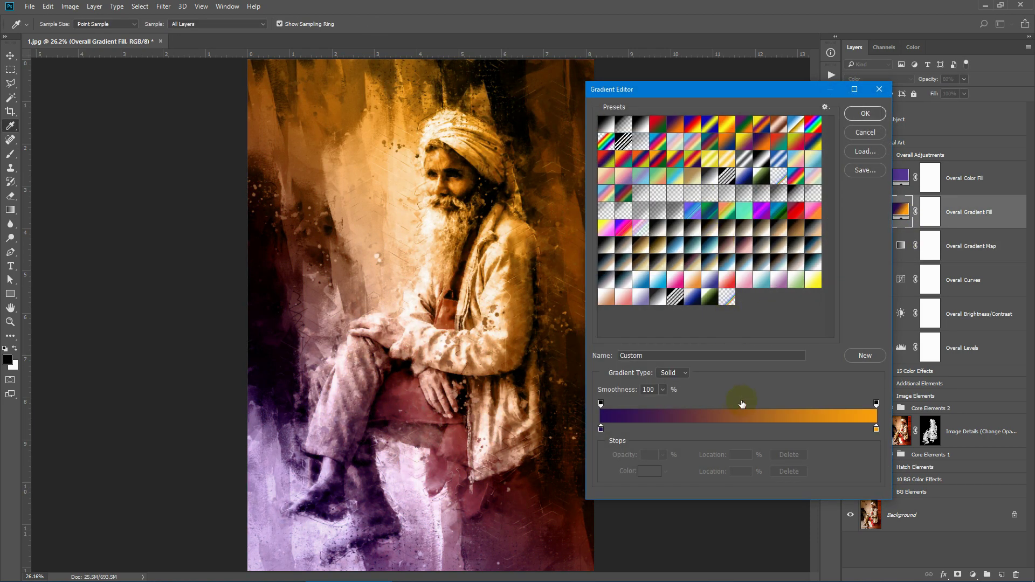
{"action": "double_click", "coordinate": [599, 428]}
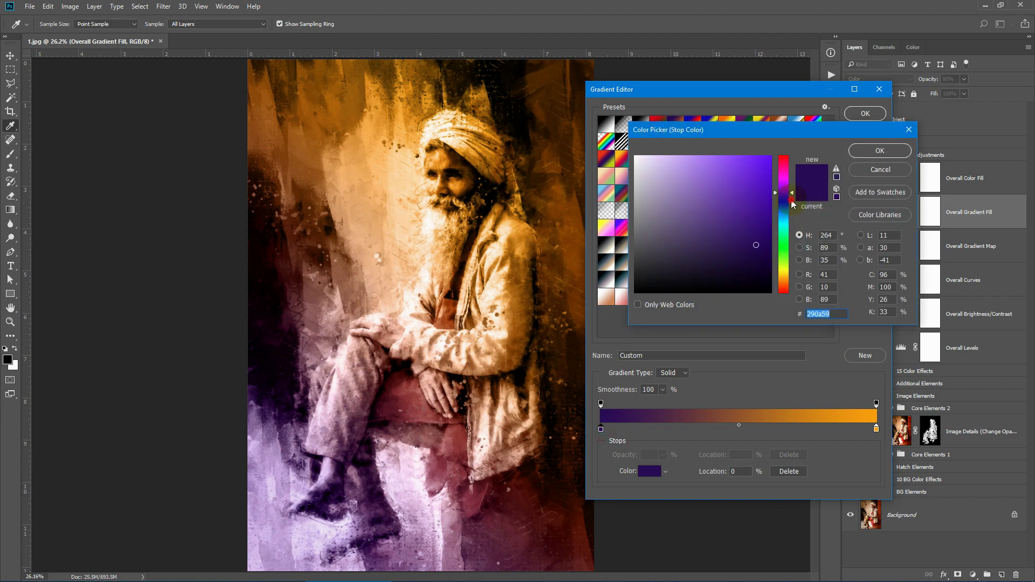
{"action": "left_click", "coordinate": [864, 153]}
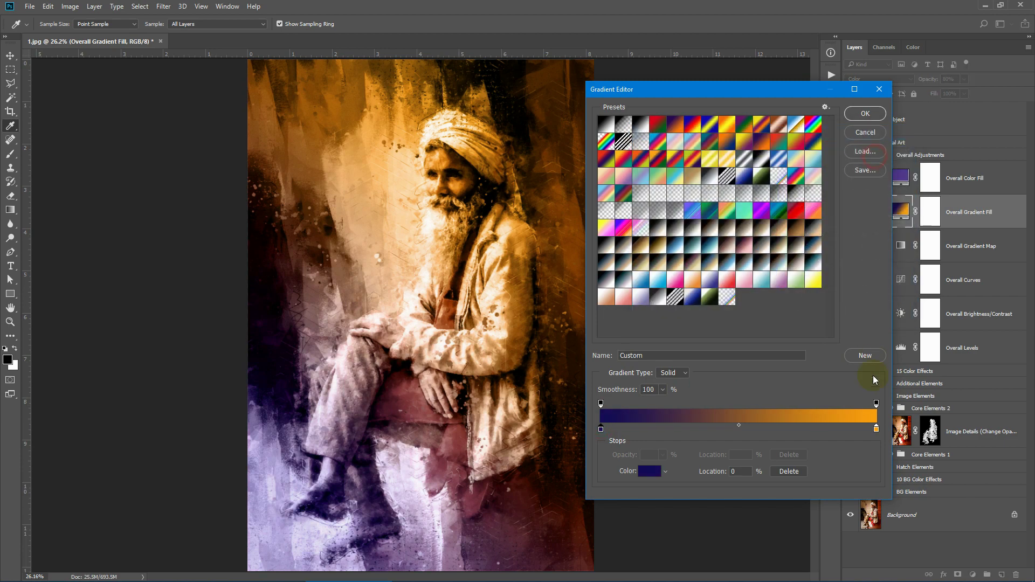
{"action": "double_click", "coordinate": [876, 430]}
{"action": "left_click_drag", "start_coordinate": [783, 161], "coordinate": [786, 285]}
{"action": "left_click", "coordinate": [879, 150]}
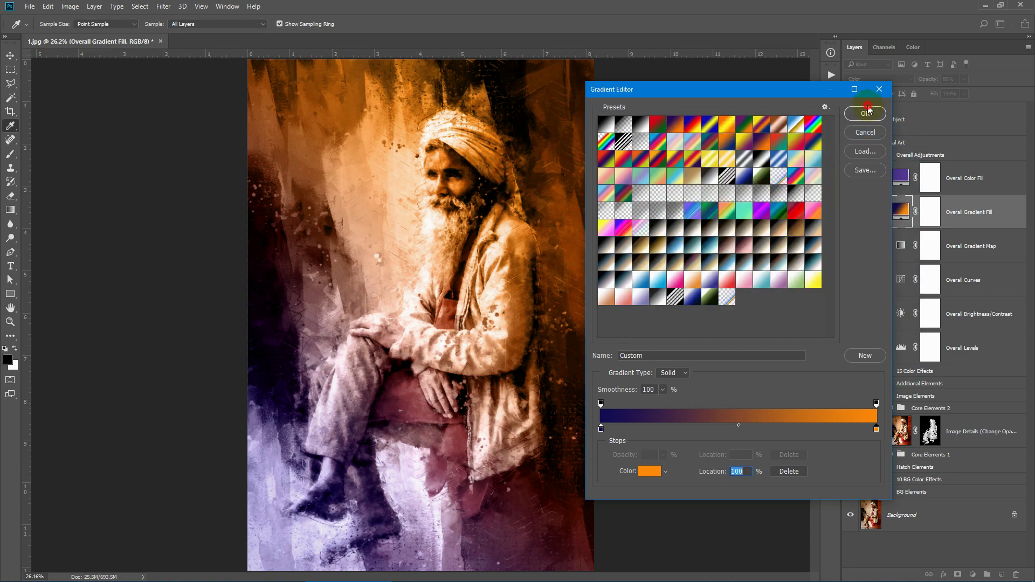
{"action": "left_click", "coordinate": [865, 113]}
Step: Apply the gradient fill, then turn on Overall Color Fill and preview hues before cancelling to keep purple
{"action": "left_click", "coordinate": [740, 164]}
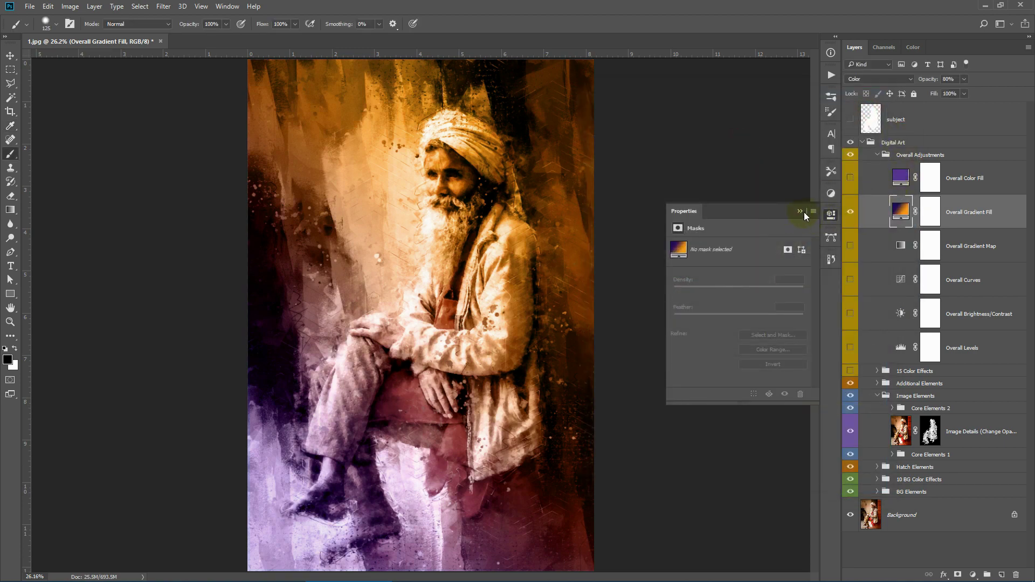
{"action": "left_click", "coordinate": [851, 178]}
{"action": "double_click", "coordinate": [900, 177]}
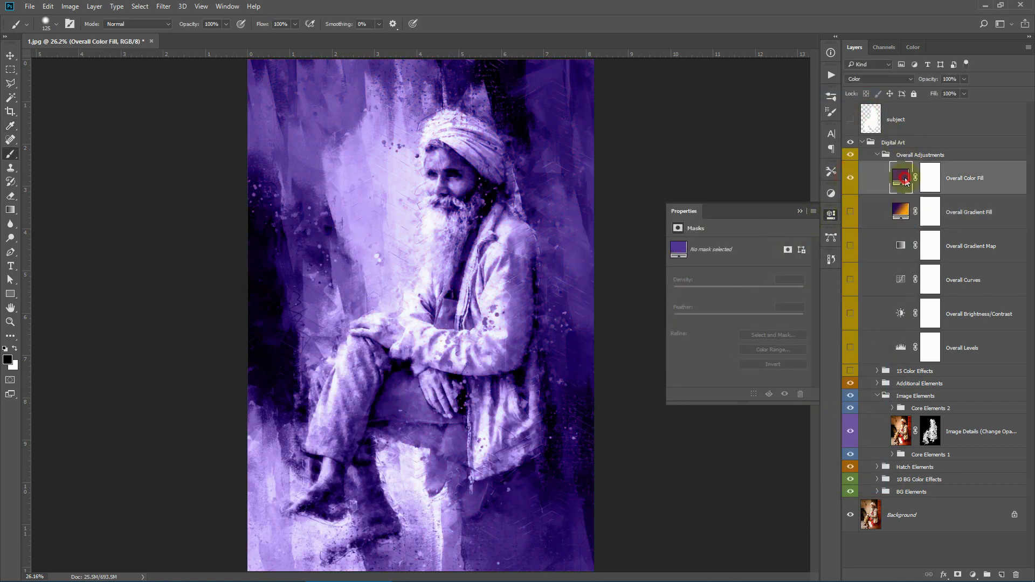
{"action": "left_click_drag", "start_coordinate": [783, 170], "coordinate": [783, 227]}
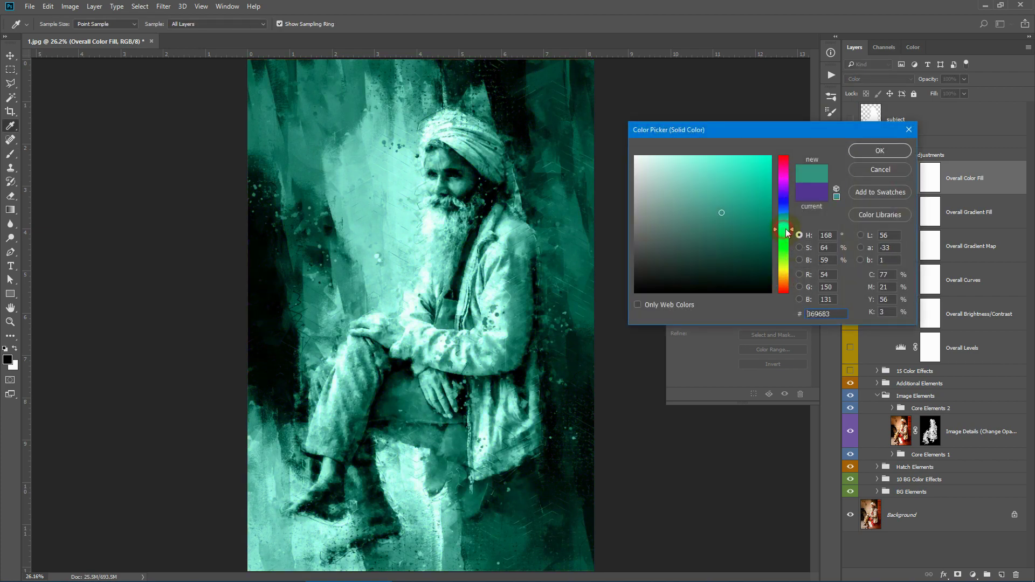
{"action": "left_click", "coordinate": [873, 169]}
Step: Hide Overall Color Fill, collapse Overall Adjustments, and select the Digital Art group
{"action": "left_click", "coordinate": [850, 178]}
{"action": "left_click", "coordinate": [877, 155]}
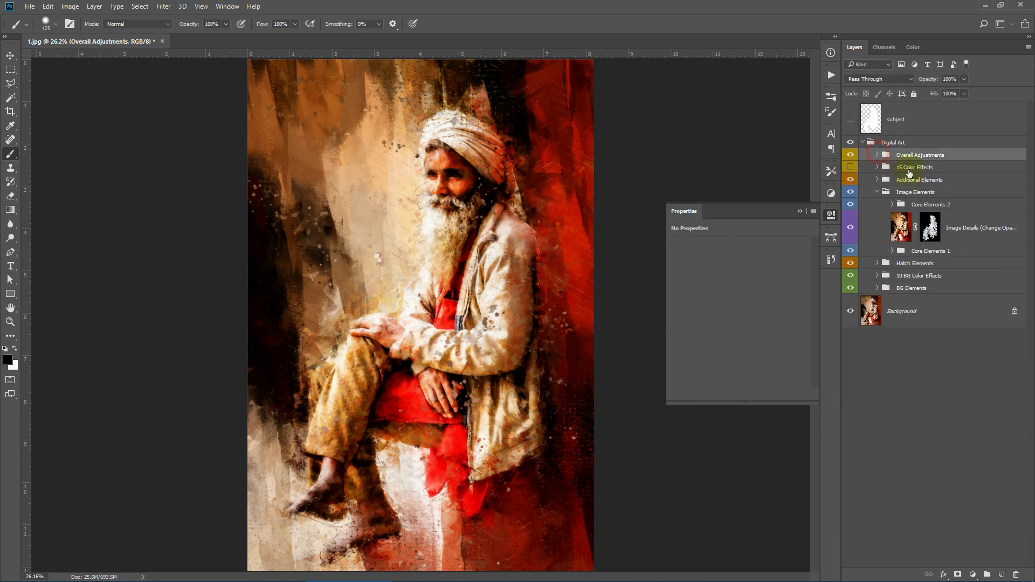
{"action": "left_click", "coordinate": [915, 145]}
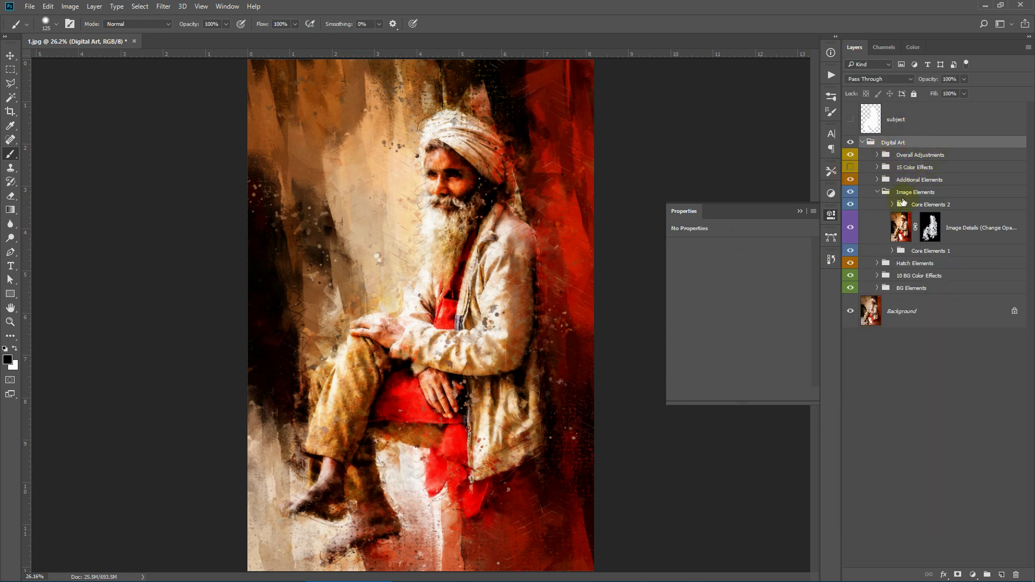
{"action": "left_click", "coordinate": [799, 212]}
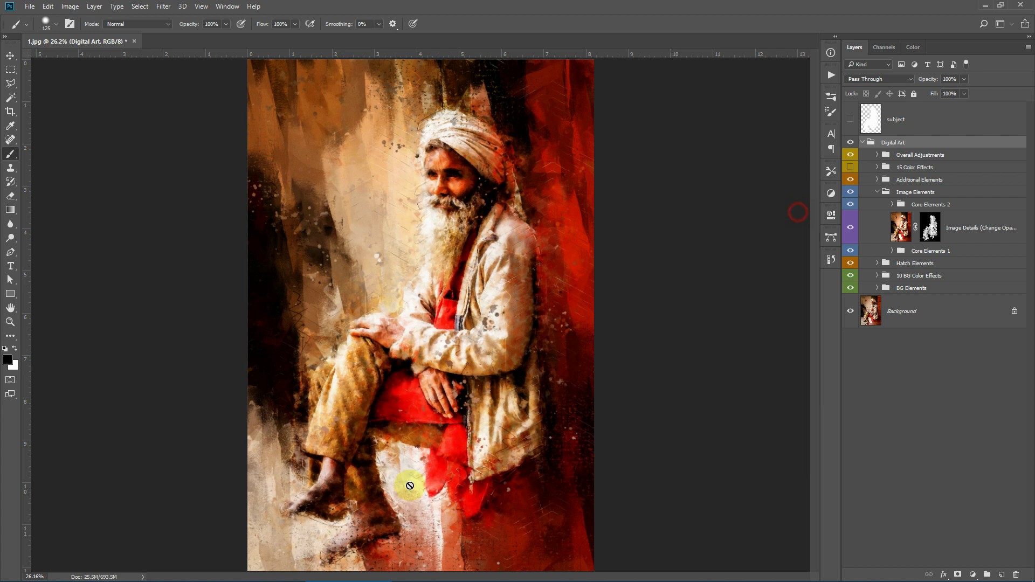
Step: Drag 4.jpg from the test folder onto Photoshop to open it
{"action": "left_click", "coordinate": [257, 571]}
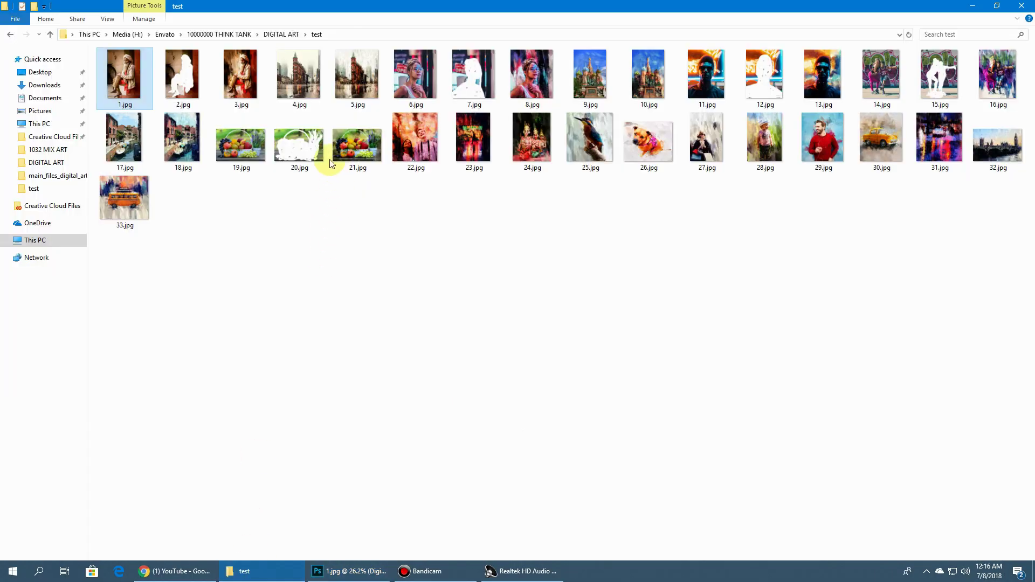
{"action": "left_click", "coordinate": [291, 81]}
{"action": "left_click_drag", "start_coordinate": [331, 78], "coordinate": [598, 50]}
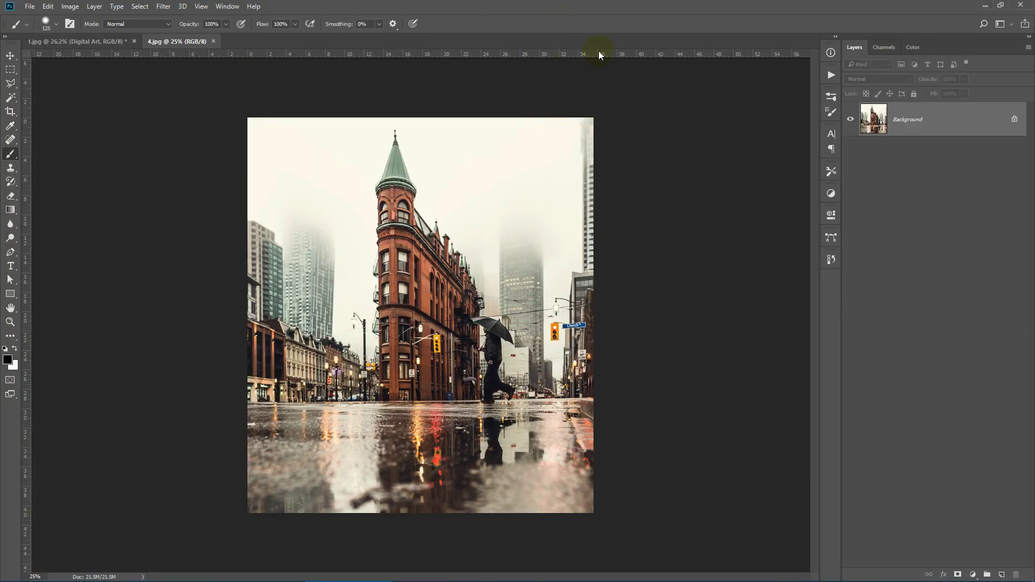
{"action": "left_click", "coordinate": [70, 6]}
{"action": "left_click", "coordinate": [93, 84]}
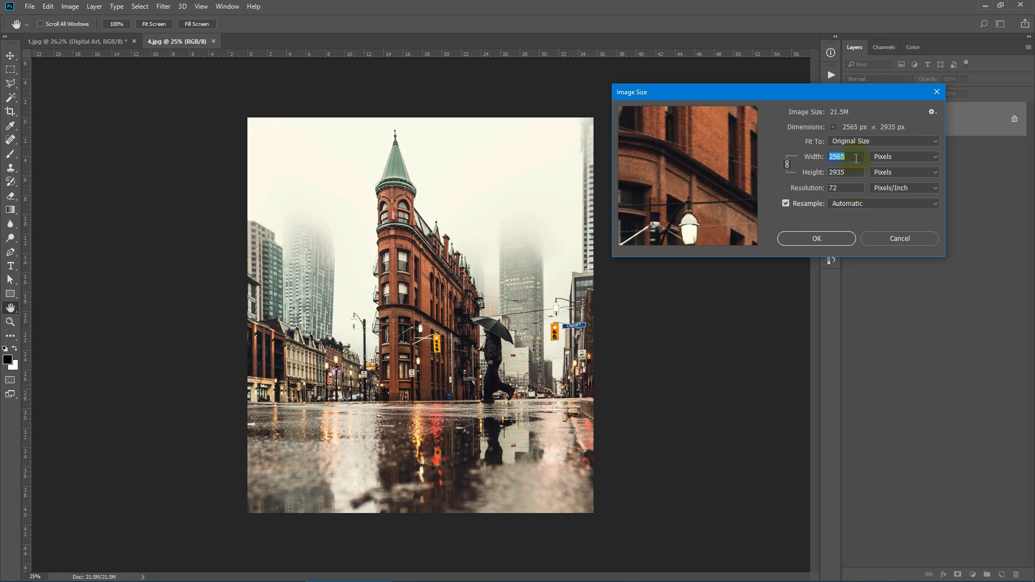
{"action": "left_click", "coordinate": [936, 91]}
{"action": "key", "text": "b"}
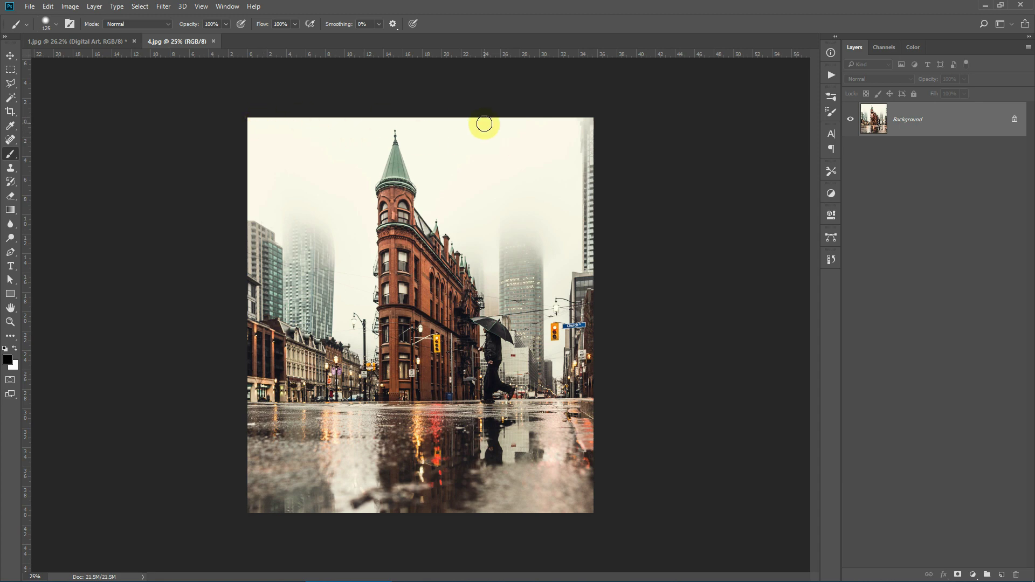
Step: Play the Computed (Automatic) action on the street photo from the Actions panel
{"action": "left_click", "coordinate": [831, 74]}
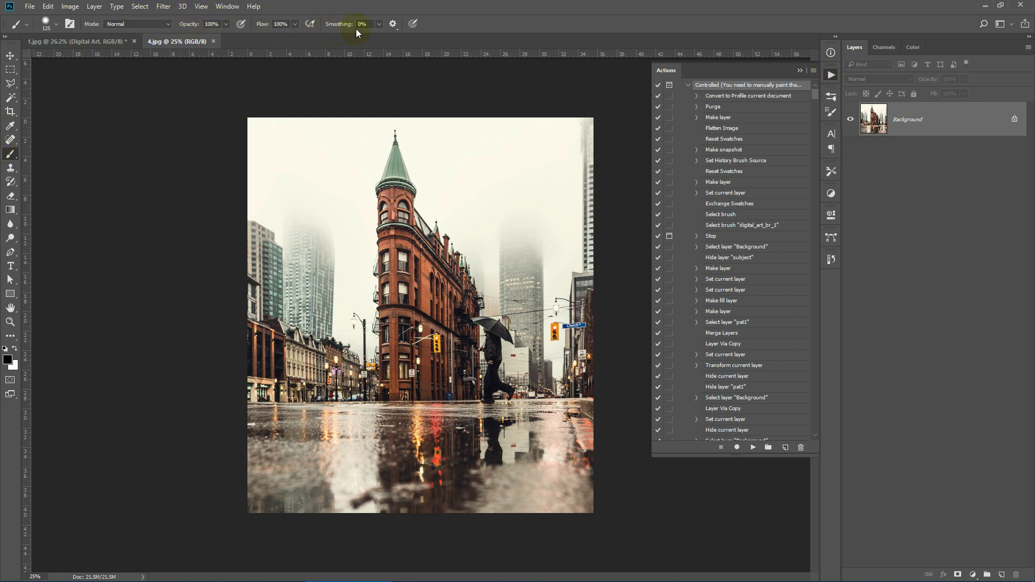
{"action": "left_click", "coordinate": [689, 85]}
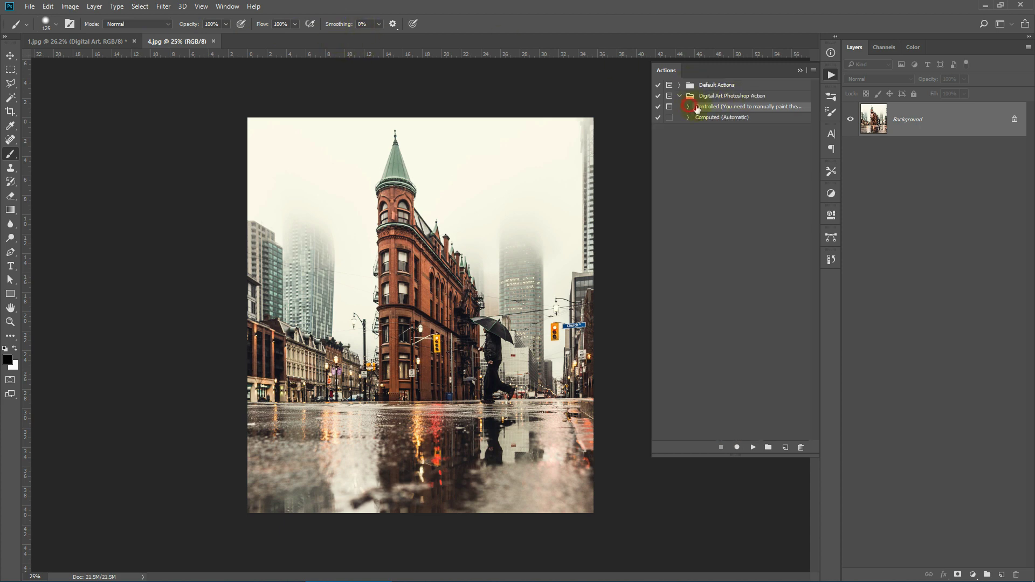
{"action": "left_click", "coordinate": [715, 119]}
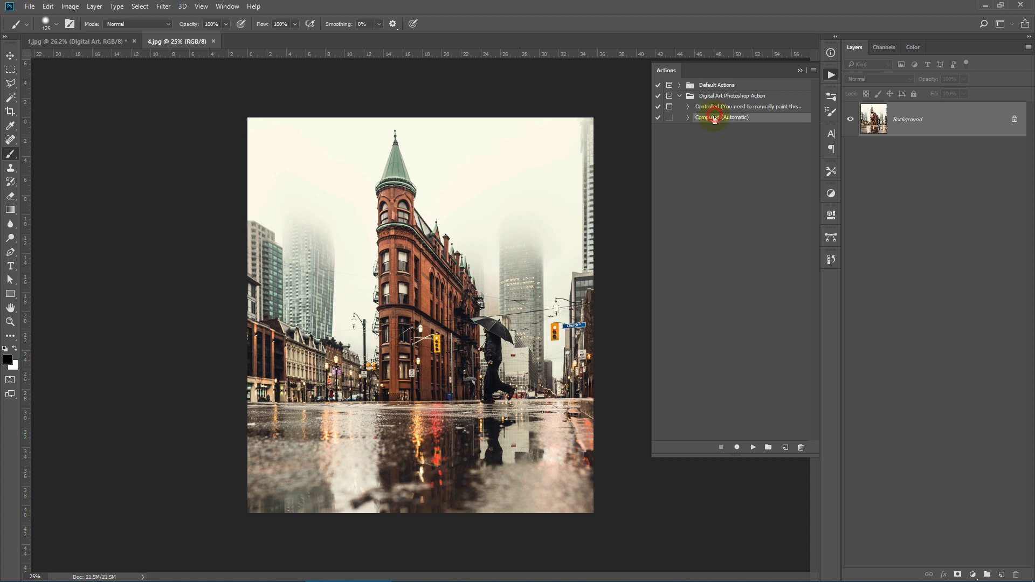
{"action": "left_click", "coordinate": [753, 446]}
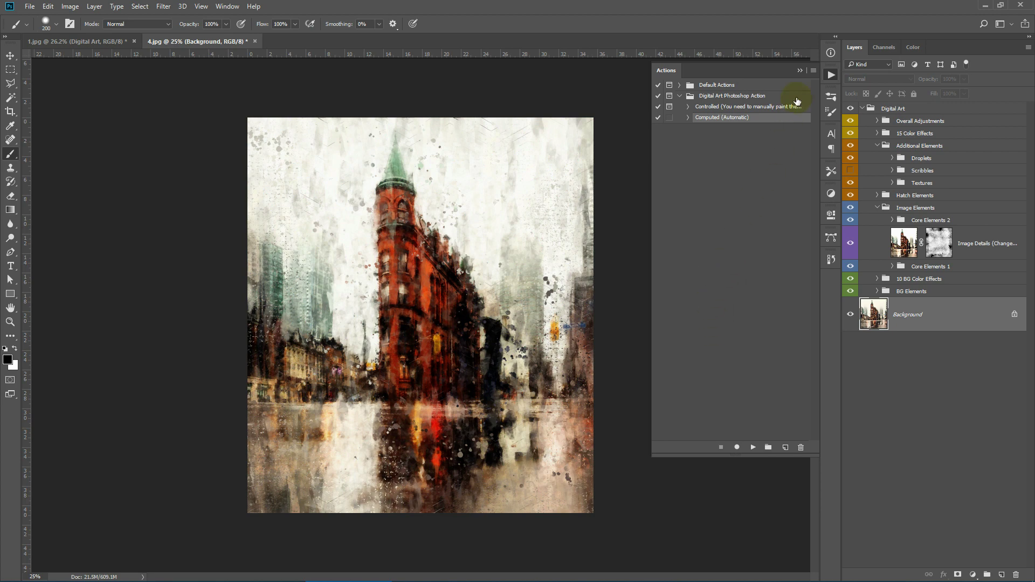
Step: Zoom into the red flatiron building and view the artwork at 100%
{"action": "left_click", "coordinate": [801, 70]}
{"action": "left_click", "coordinate": [10, 322]}
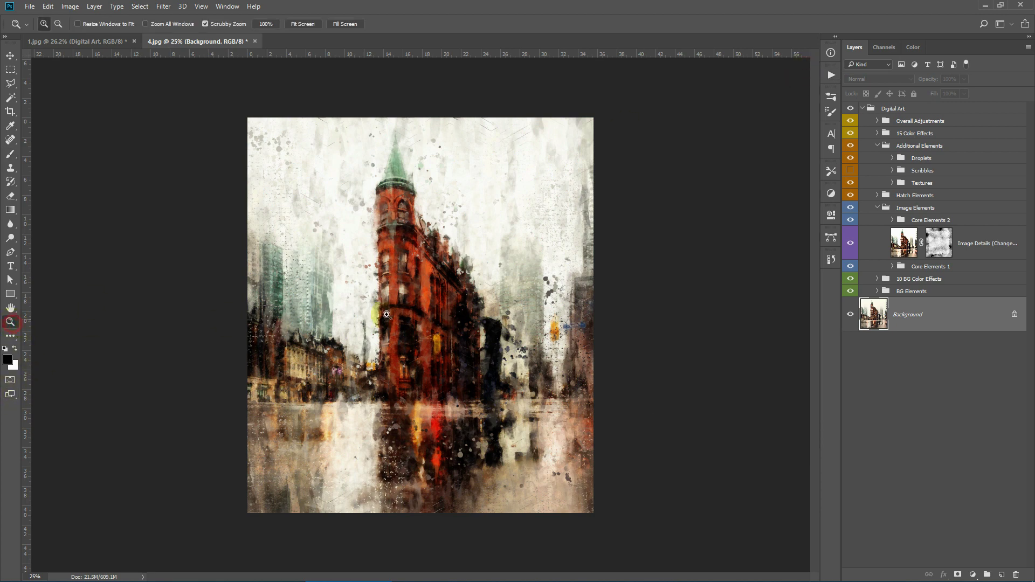
{"action": "left_click", "coordinate": [441, 292]}
{"action": "left_click", "coordinate": [441, 291]}
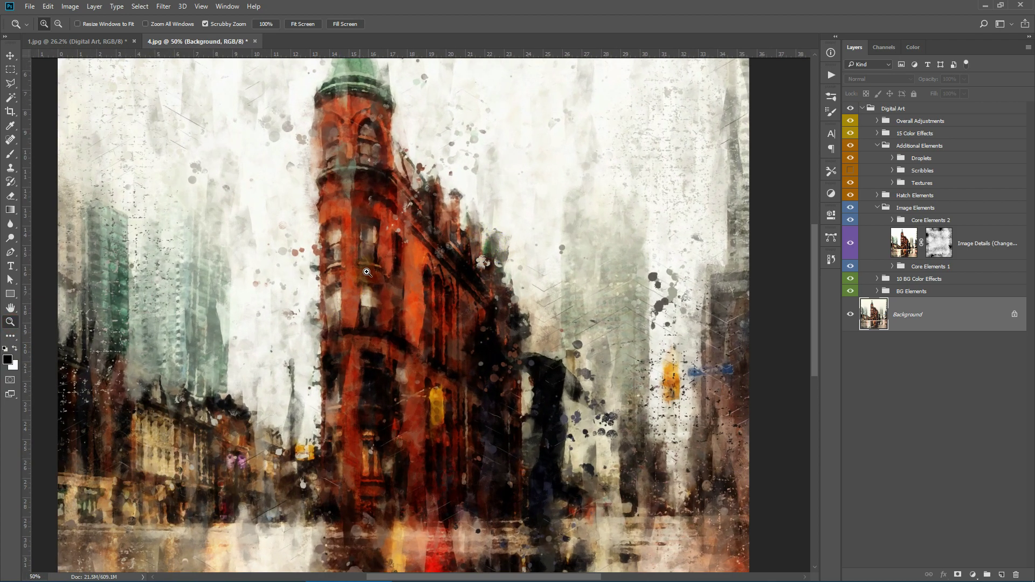
{"action": "scroll", "coordinate": [327, 258], "scroll_direction": "up", "scroll_amount": 2}
{"action": "left_click", "coordinate": [11, 307]}
{"action": "left_click_drag", "start_coordinate": [313, 173], "coordinate": [377, 207]}
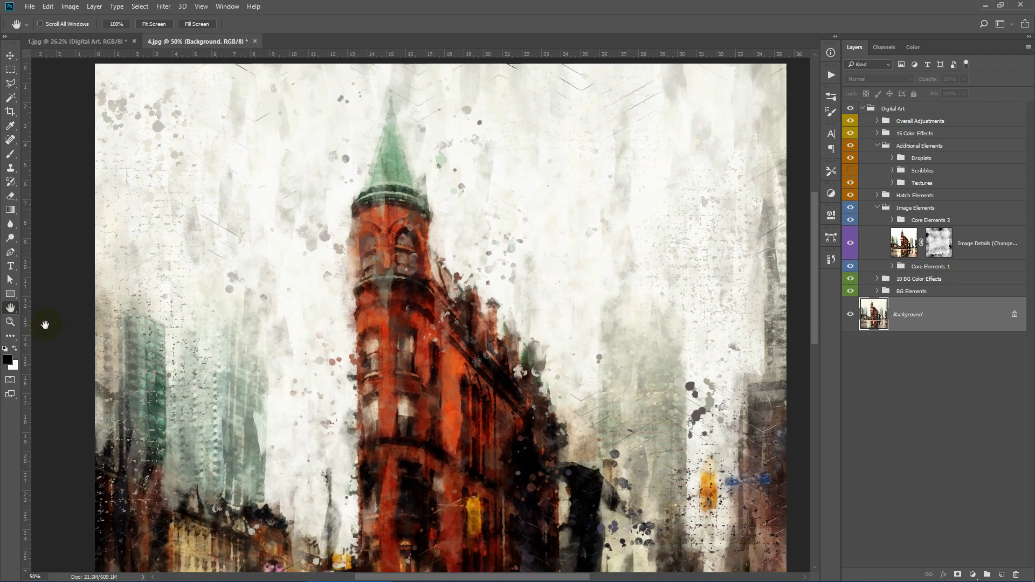
{"action": "left_click", "coordinate": [10, 322]}
{"action": "left_click", "coordinate": [265, 23]}
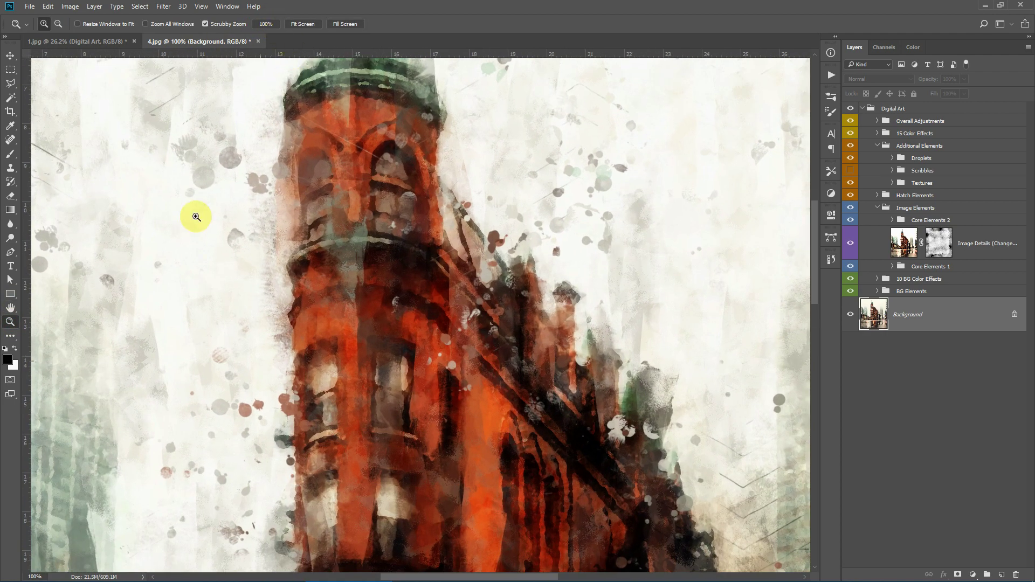
Step: Pan across the green spire, lower facade and wet street reflections
{"action": "left_click", "coordinate": [10, 307]}
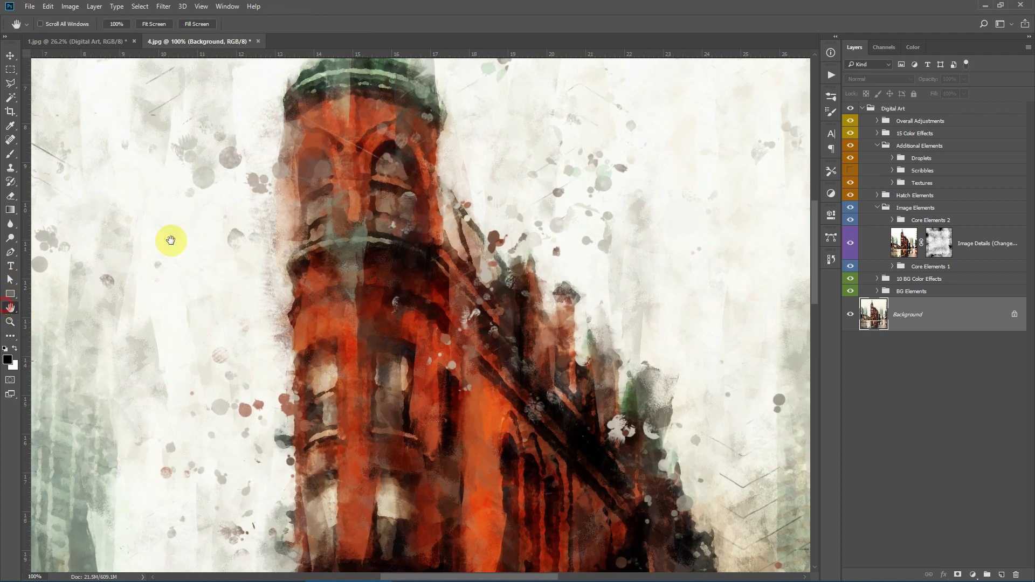
{"action": "left_click_drag", "start_coordinate": [390, 164], "coordinate": [411, 295]}
{"action": "scroll", "coordinate": [410, 294], "scroll_direction": "down", "scroll_amount": 10}
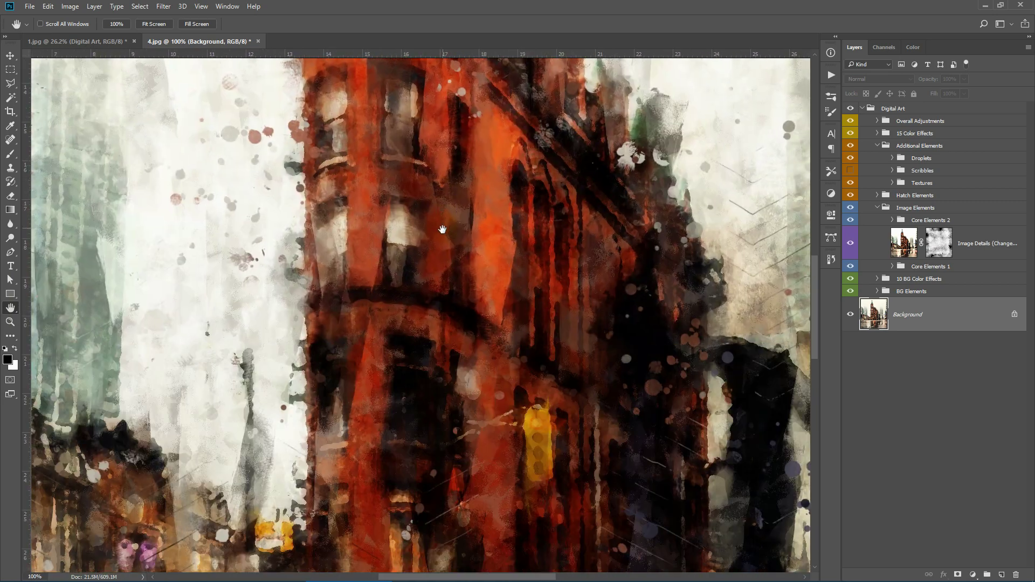
{"action": "left_click_drag", "start_coordinate": [563, 474], "coordinate": [555, 306]}
{"action": "left_click_drag", "start_coordinate": [617, 348], "coordinate": [539, 302]}
{"action": "left_click_drag", "start_coordinate": [629, 369], "coordinate": [464, 309]}
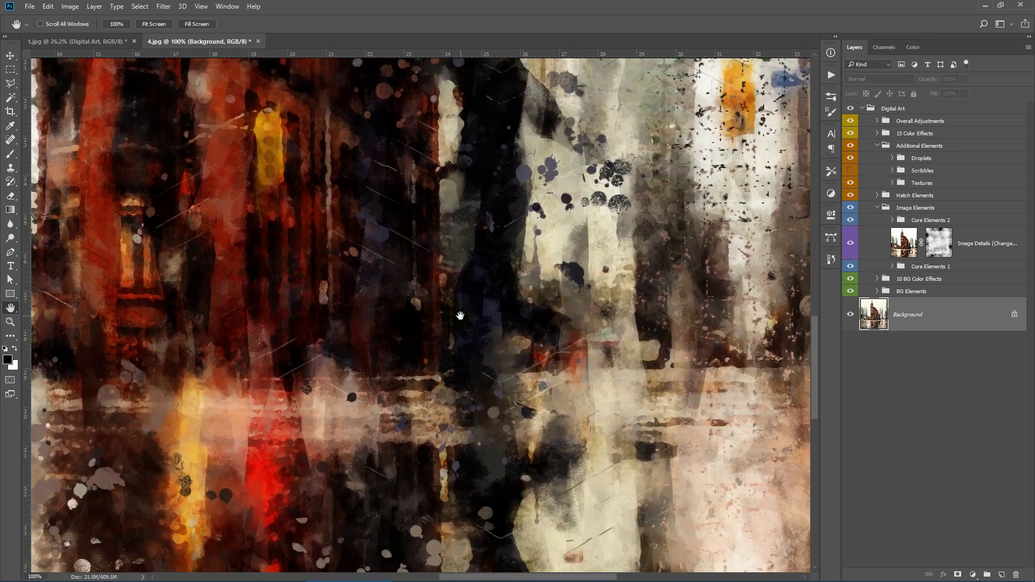
{"action": "left_click_drag", "start_coordinate": [596, 245], "coordinate": [515, 318]}
{"action": "left_click_drag", "start_coordinate": [269, 233], "coordinate": [474, 435]}
Step: Fit the whole street artwork on screen and zoom in slightly
{"action": "left_click", "coordinate": [156, 23]}
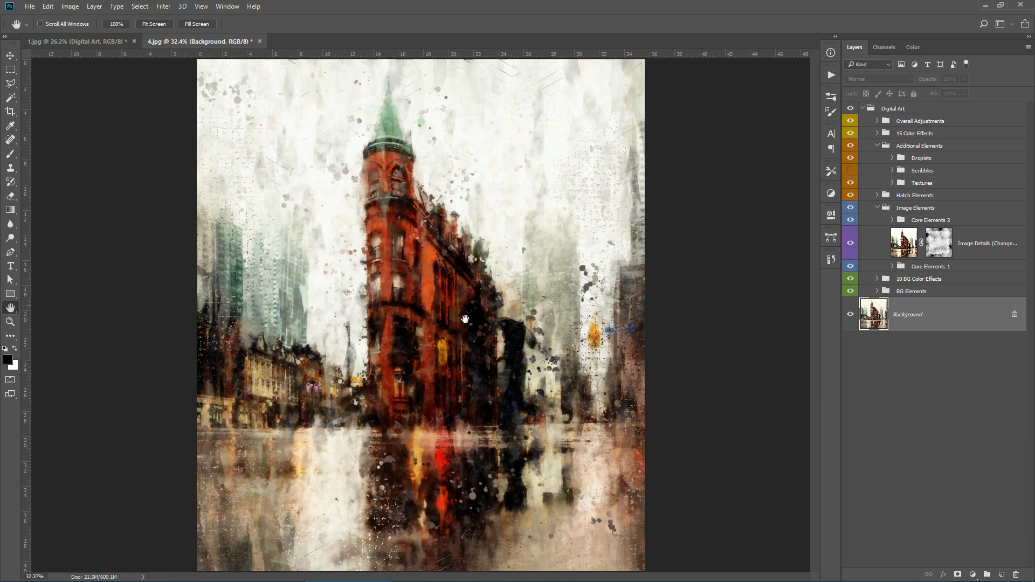
{"action": "left_click", "coordinate": [9, 321]}
{"action": "left_click", "coordinate": [408, 361]}
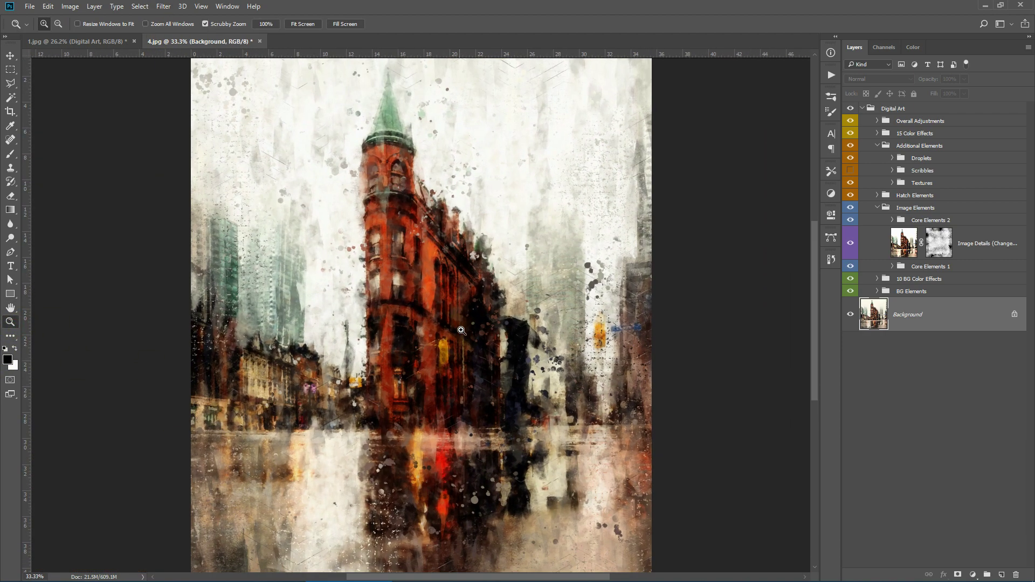
Step: Expand the Hatch Elements group to inspect its layers, then collapse it
{"action": "scroll", "coordinate": [471, 301], "scroll_direction": "down", "scroll_amount": 1}
{"action": "left_click", "coordinate": [916, 196]}
{"action": "left_click", "coordinate": [877, 196]}
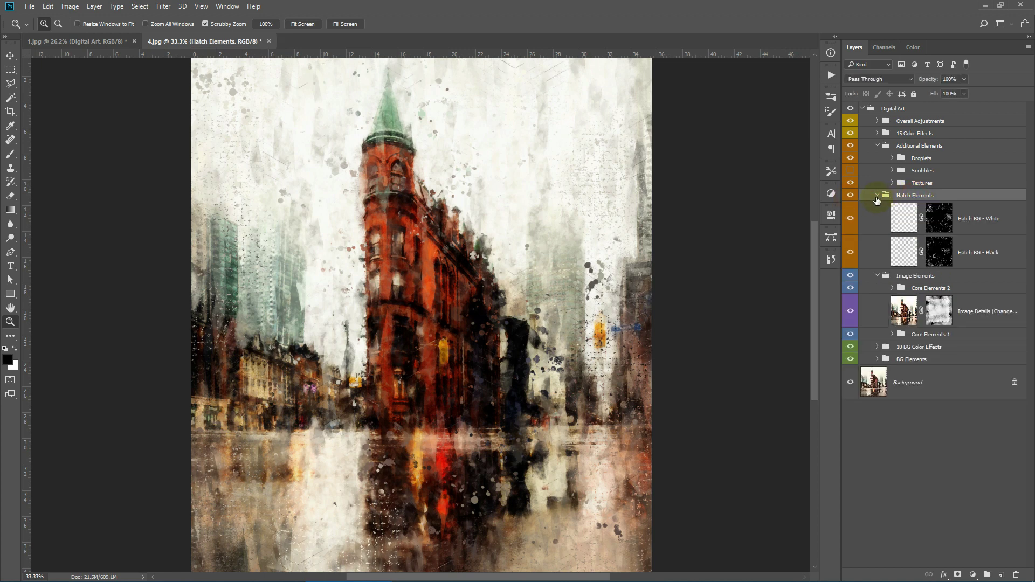
{"action": "left_click", "coordinate": [877, 196]}
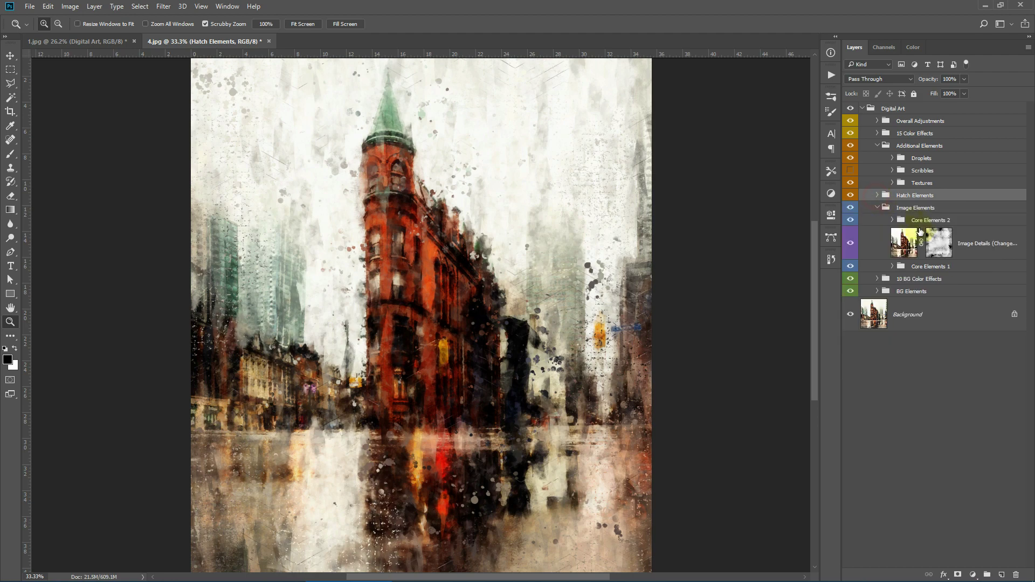
Step: Hide l 1 in Core Elements 2, preview Lighter Color blending, and revert it to Normal
{"action": "left_click", "coordinate": [893, 220]}
{"action": "left_click", "coordinate": [851, 345]}
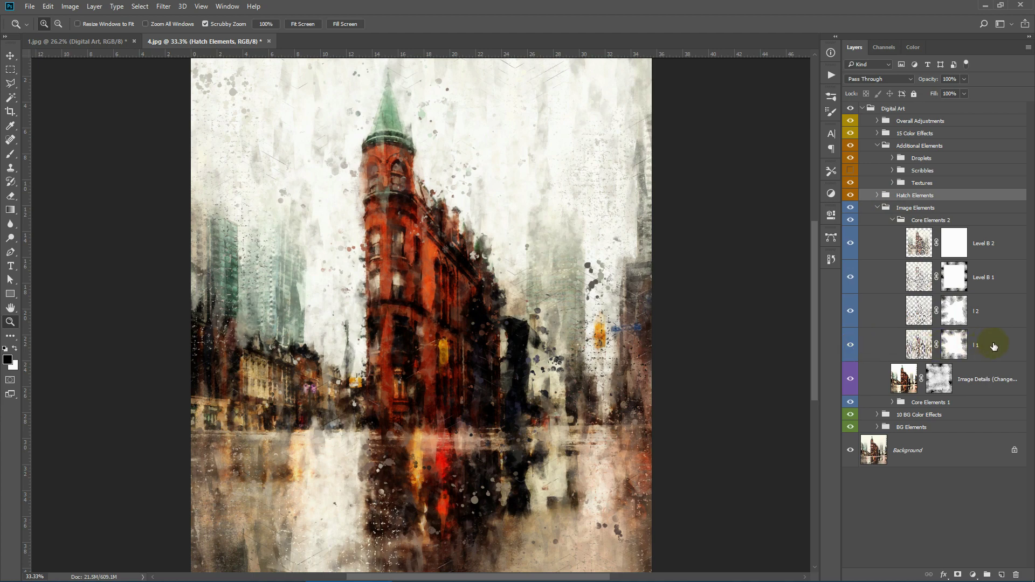
{"action": "left_click", "coordinate": [959, 352]}
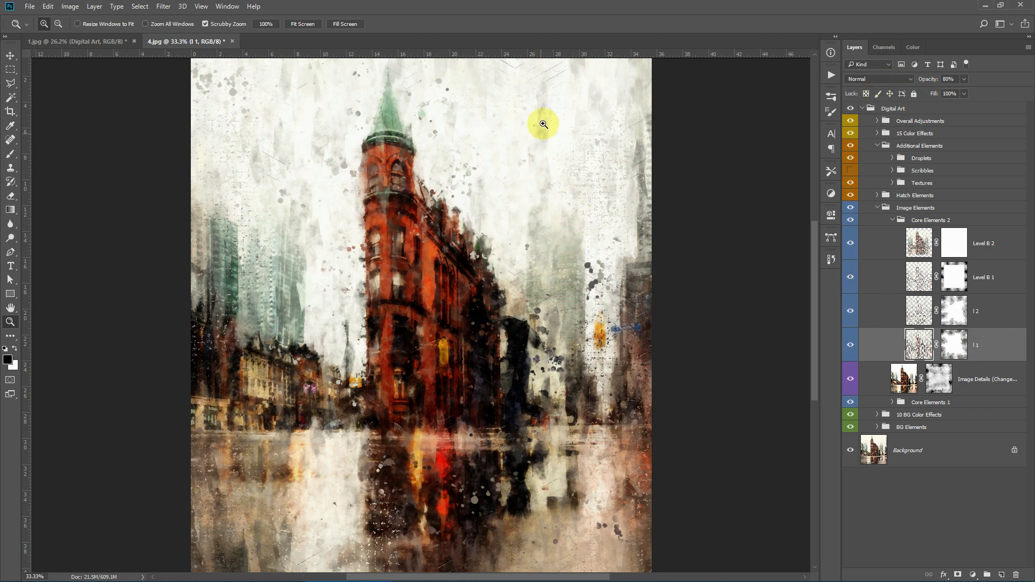
{"action": "left_click", "coordinate": [875, 80]}
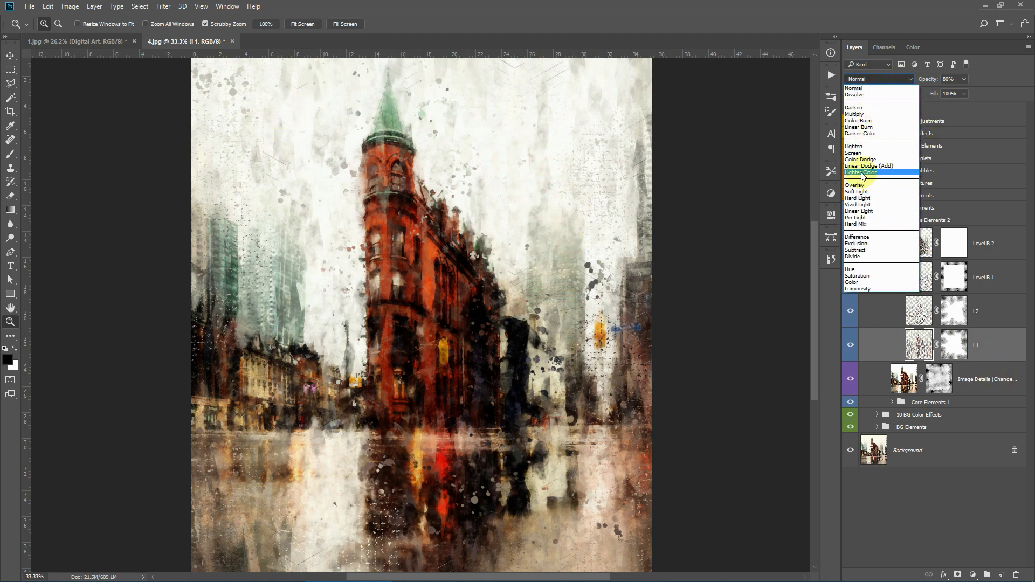
{"action": "left_click", "coordinate": [863, 173]}
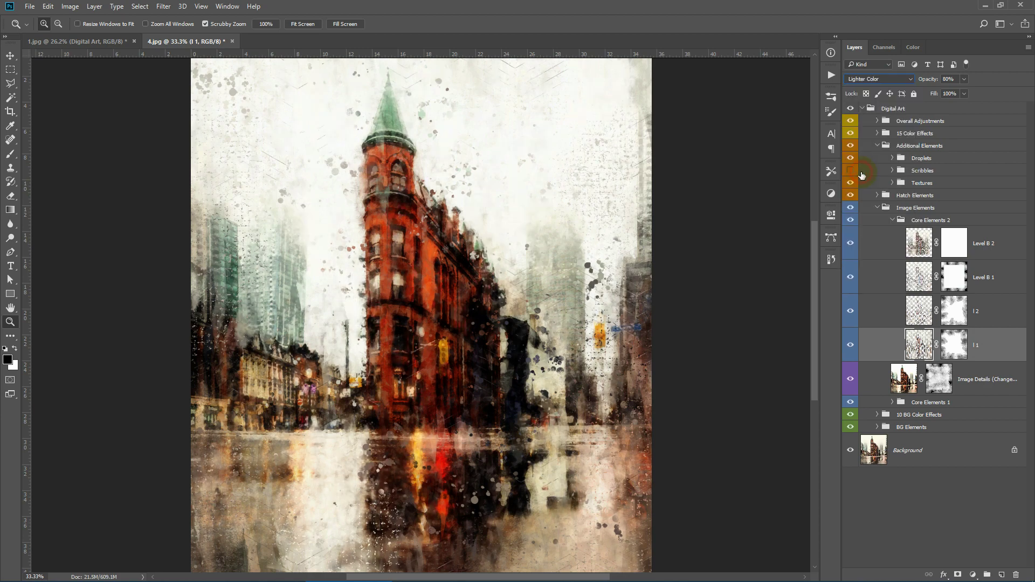
{"action": "left_click", "coordinate": [871, 80]}
{"action": "left_click", "coordinate": [862, 69]}
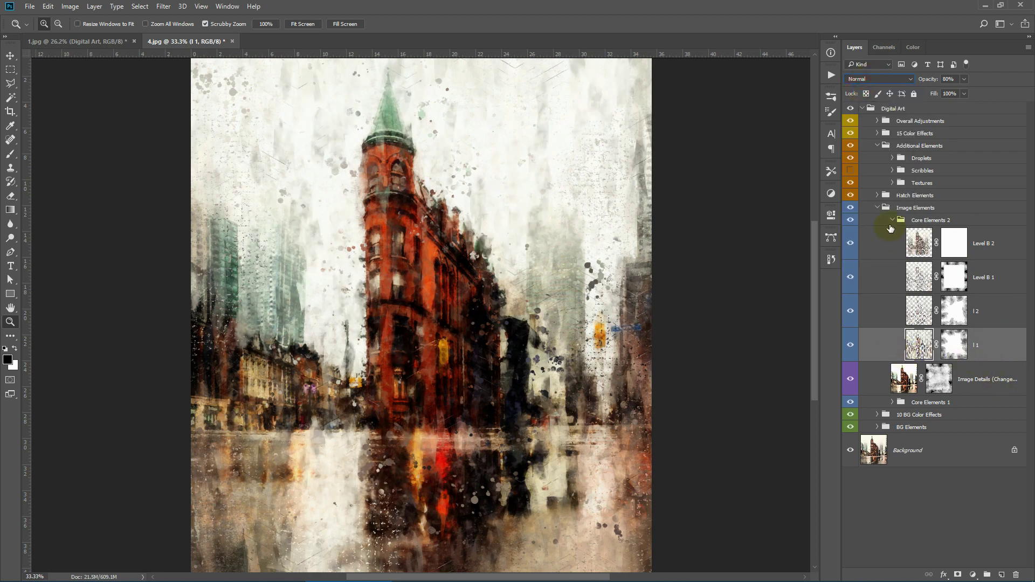
{"action": "left_click", "coordinate": [892, 220]}
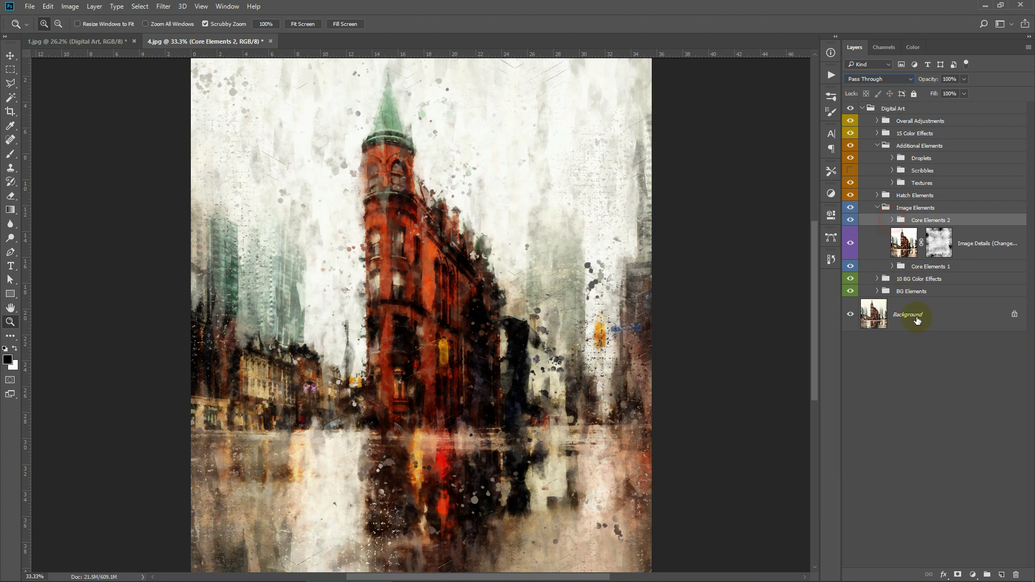
Step: Set the Image Details layer opacity to 75%
{"action": "left_click", "coordinate": [981, 249]}
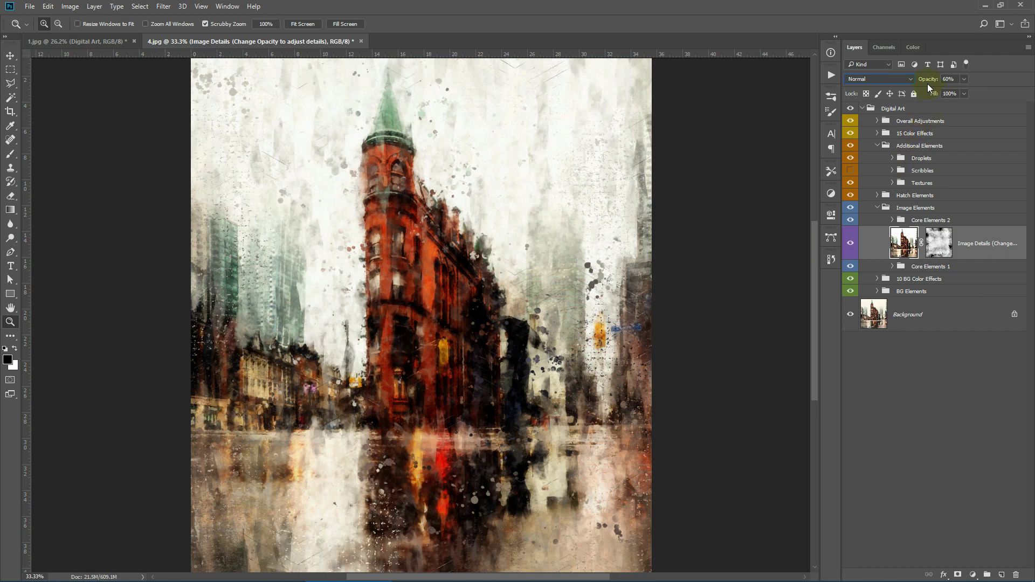
{"action": "left_click_drag", "start_coordinate": [926, 79], "coordinate": [942, 79]}
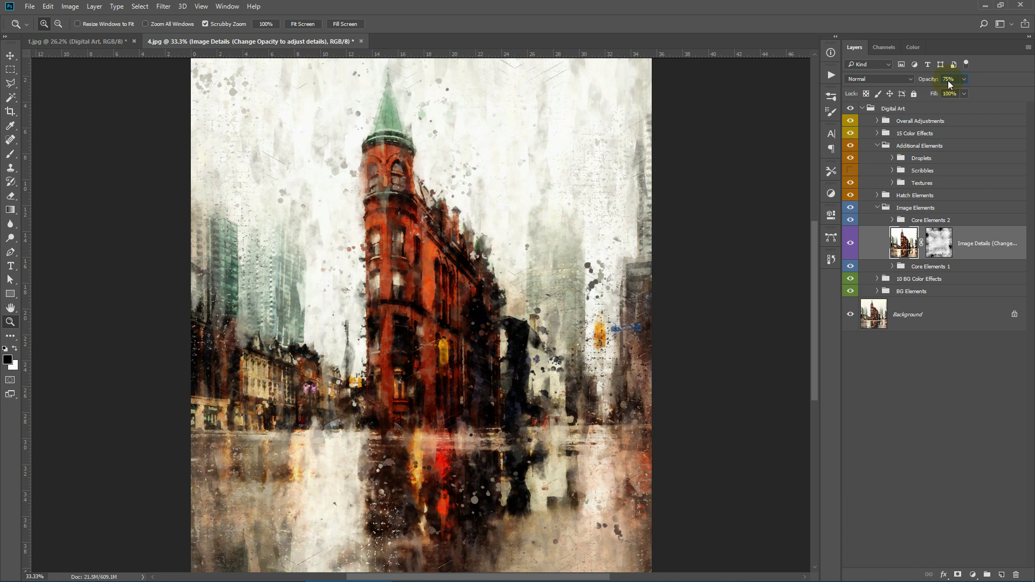
Step: Compare the artwork with BG 3 and BG 2 hidden and shown, then switch to 1.jpg
{"action": "left_click", "coordinate": [925, 289]}
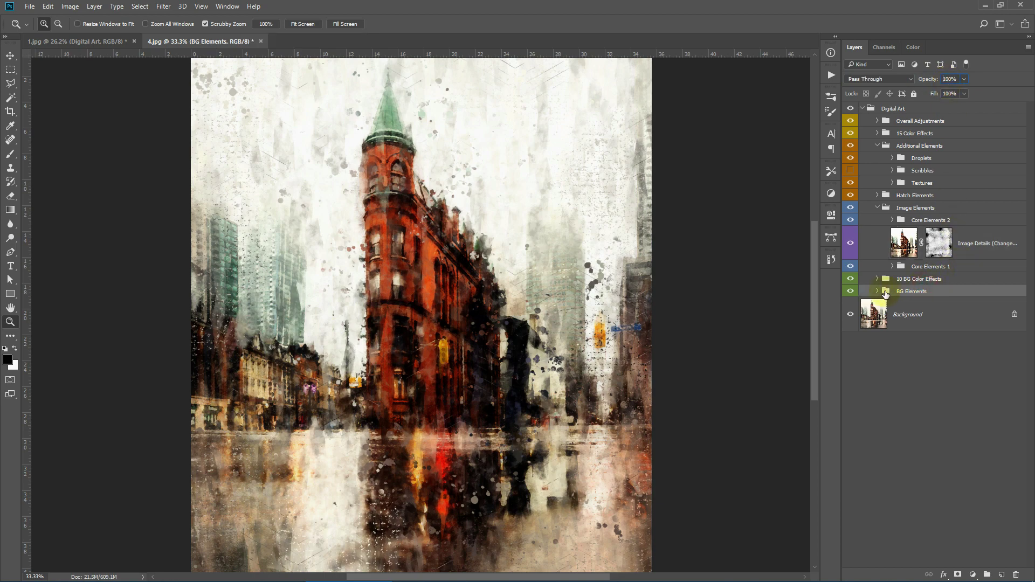
{"action": "left_click", "coordinate": [878, 291]}
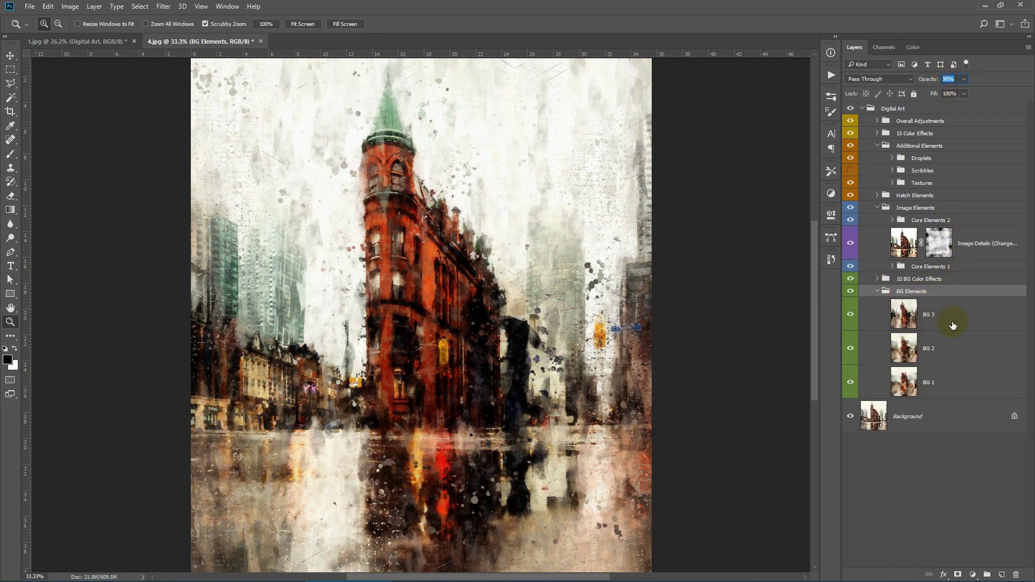
{"action": "left_click", "coordinate": [850, 315]}
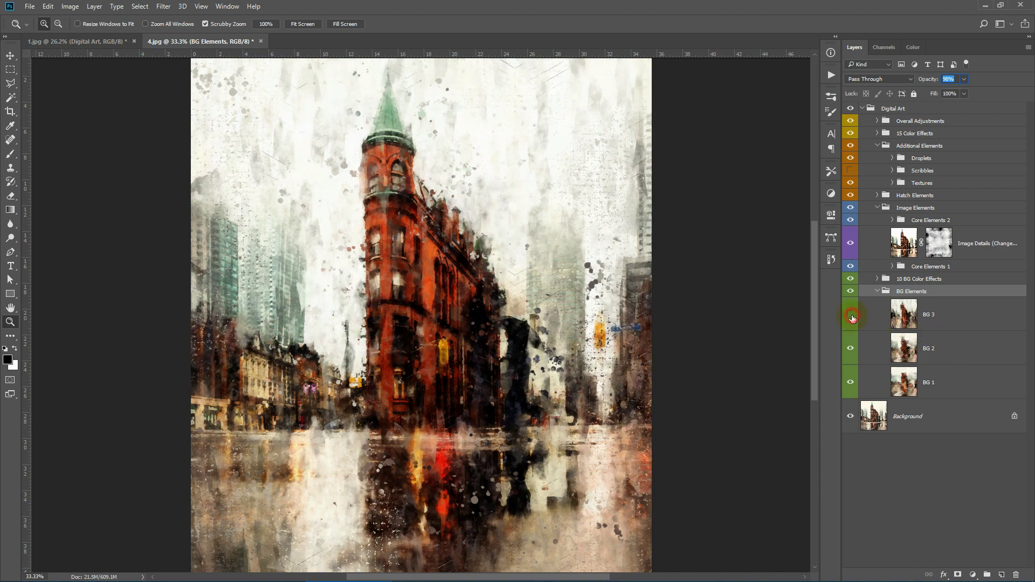
{"action": "left_click", "coordinate": [852, 350]}
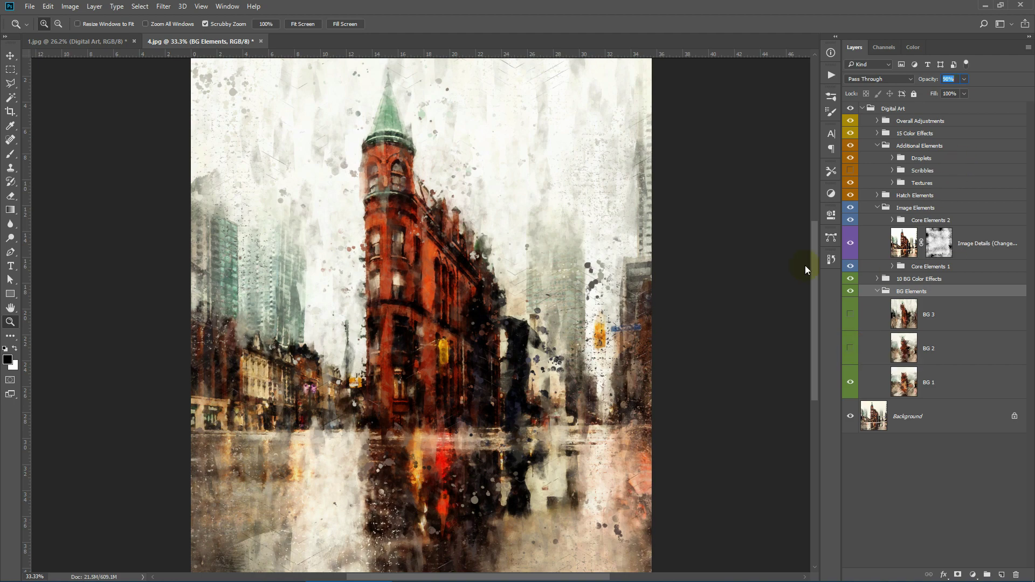
{"action": "left_click", "coordinate": [848, 348]}
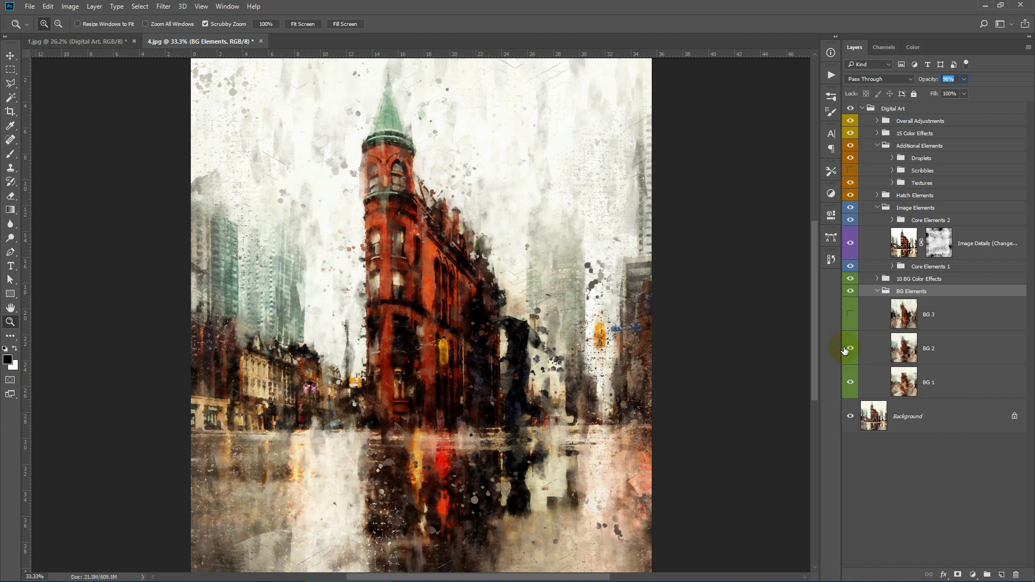
{"action": "left_click", "coordinate": [851, 316]}
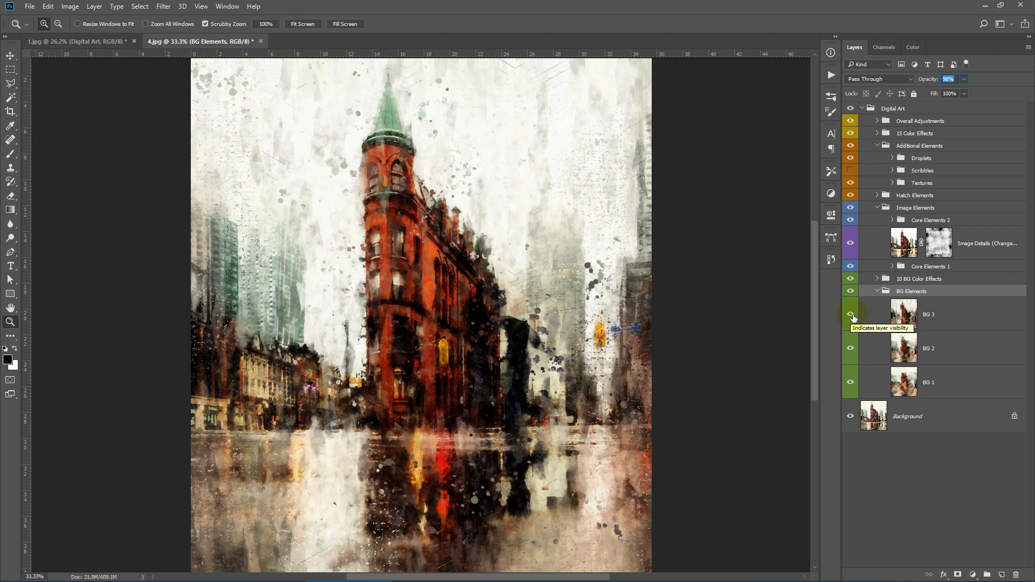
{"action": "left_click", "coordinate": [878, 291]}
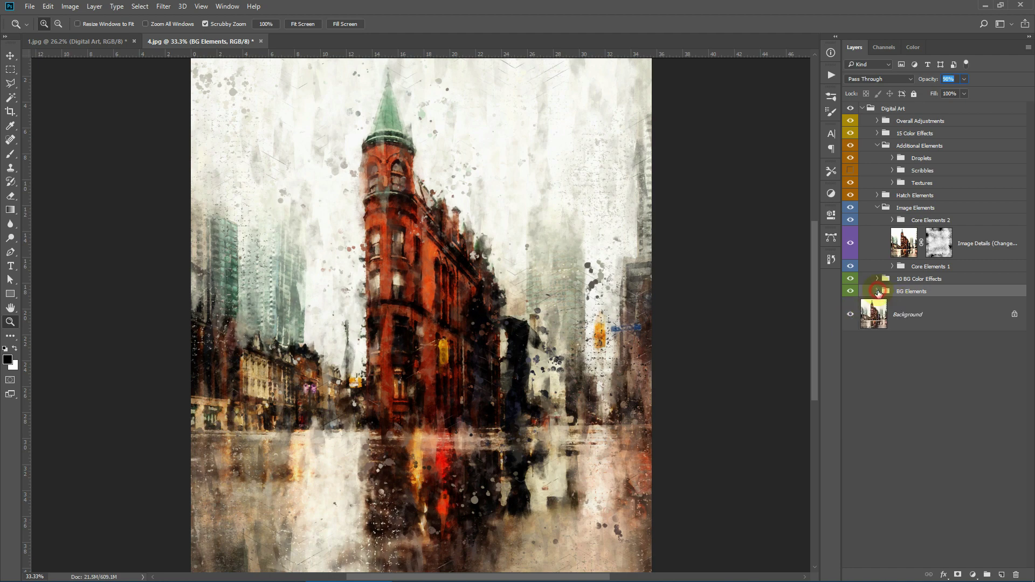
{"action": "left_click", "coordinate": [76, 42]}
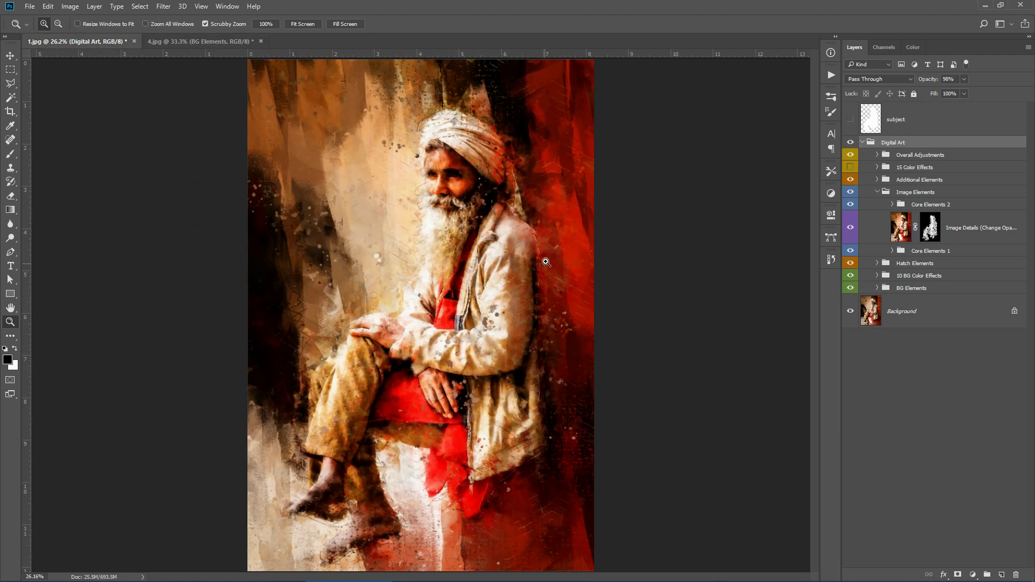